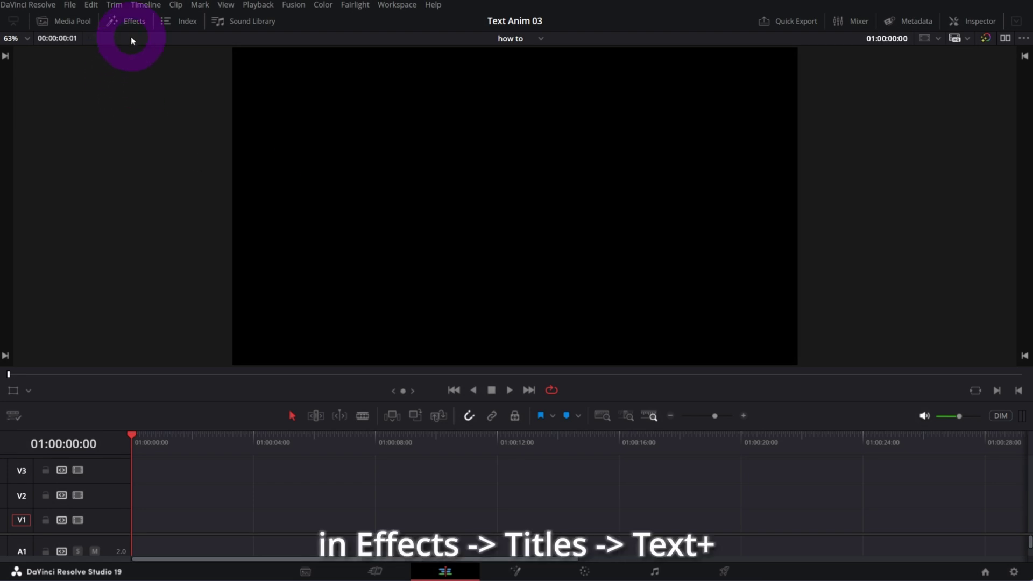
# - Place a Text+ title on video track V2 at the beginning of the timeline
pyautogui.click(131, 23)
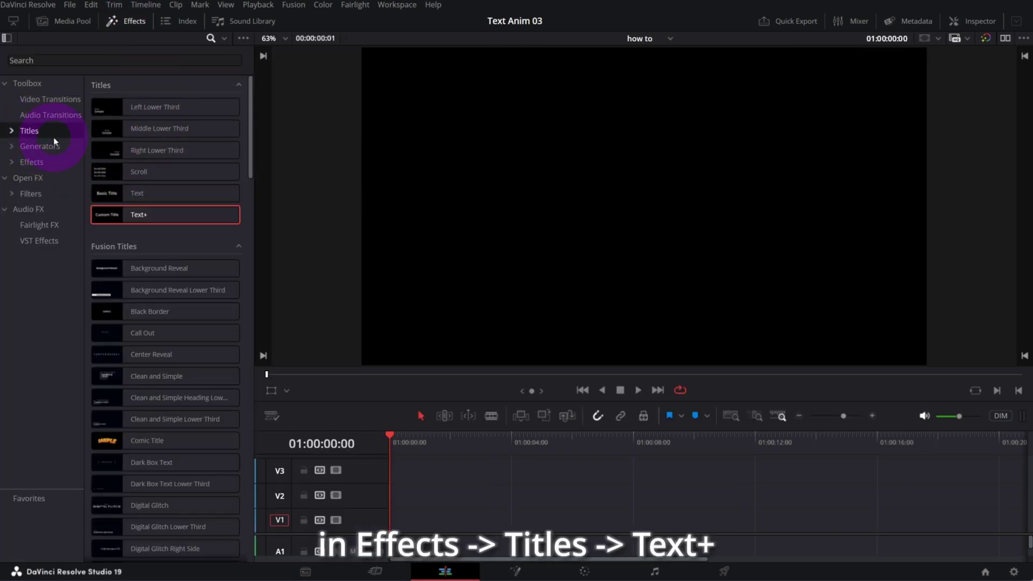
pyautogui.click(152, 216)
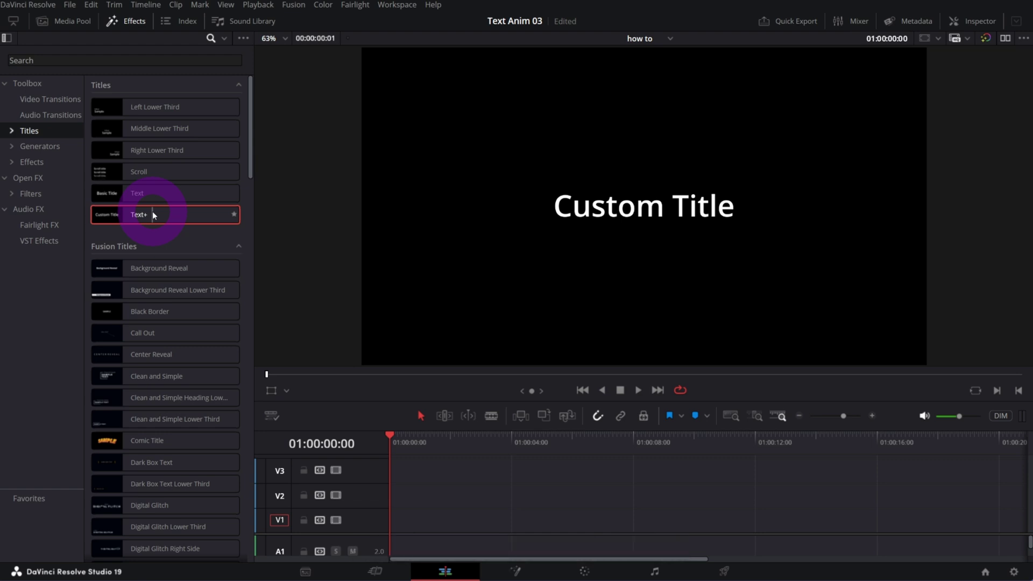
pyautogui.moveTo(155, 216); pyautogui.dragTo(433, 493)
pyautogui.click(457, 493)
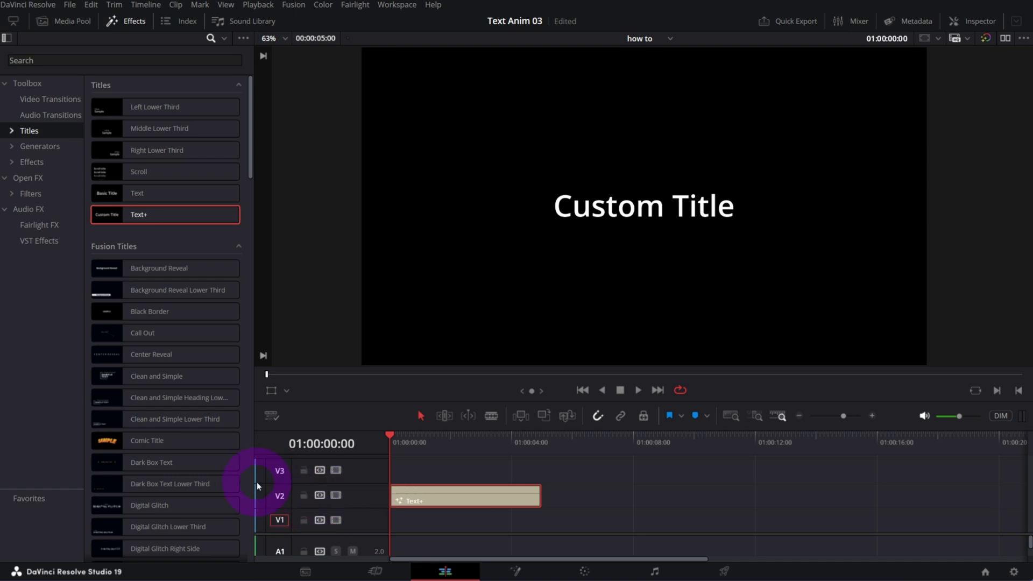
pyautogui.click(453, 497)
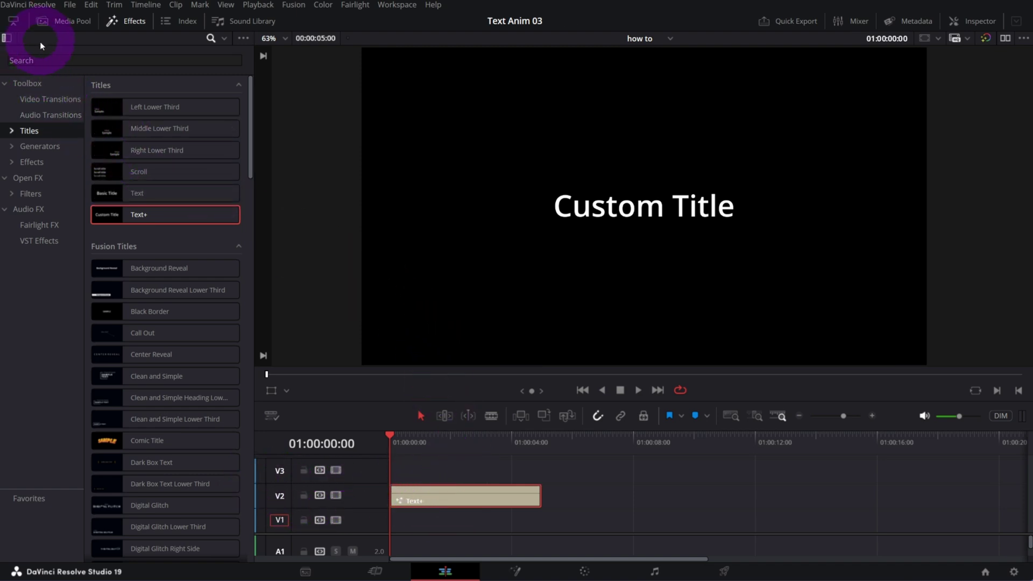
# - Place a Solid Color generator on video track V1 beneath the title clip
pyautogui.click(39, 147)
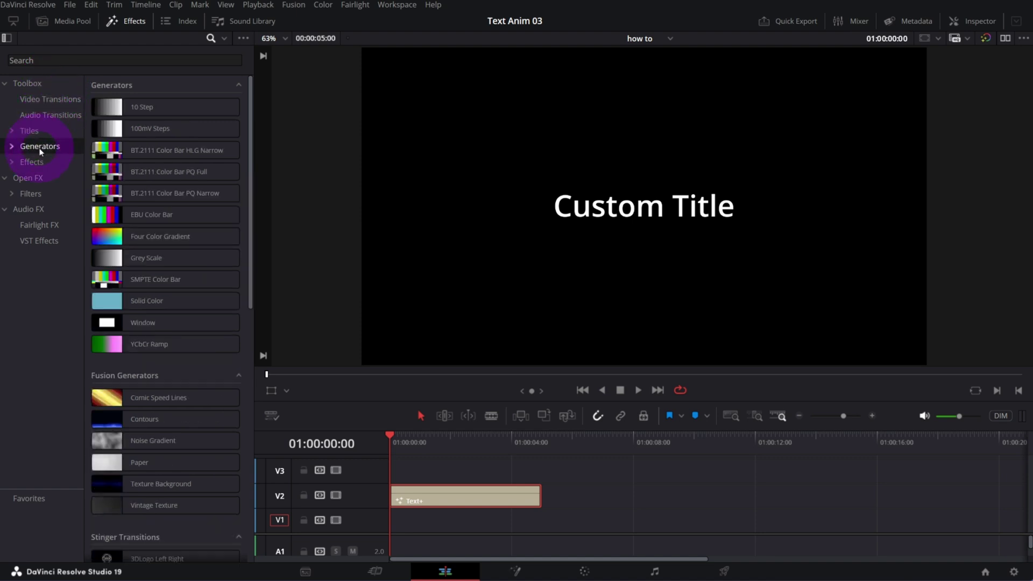
pyautogui.click(109, 301)
pyautogui.moveTo(110, 301); pyautogui.dragTo(461, 534)
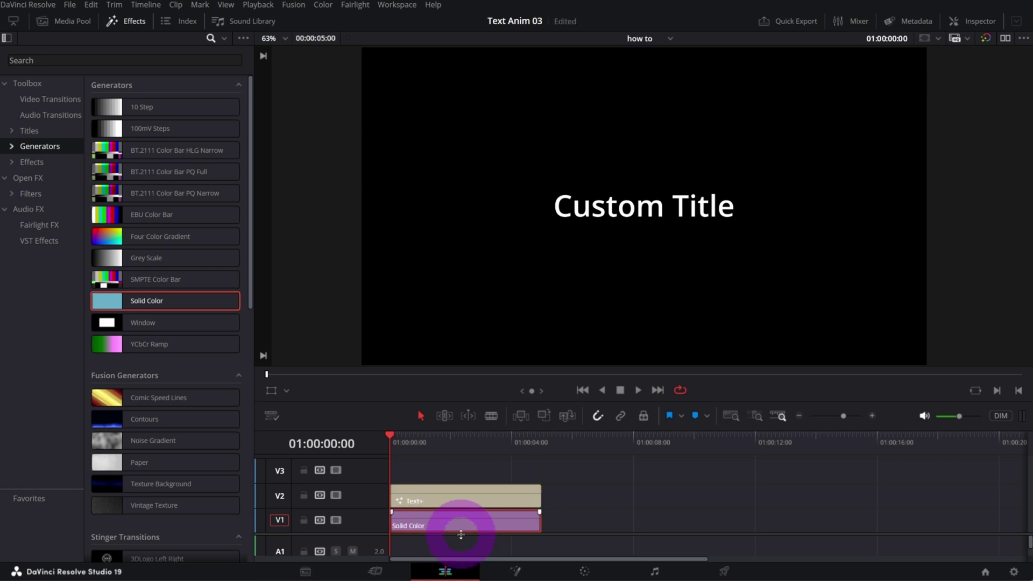
pyautogui.click(123, 22)
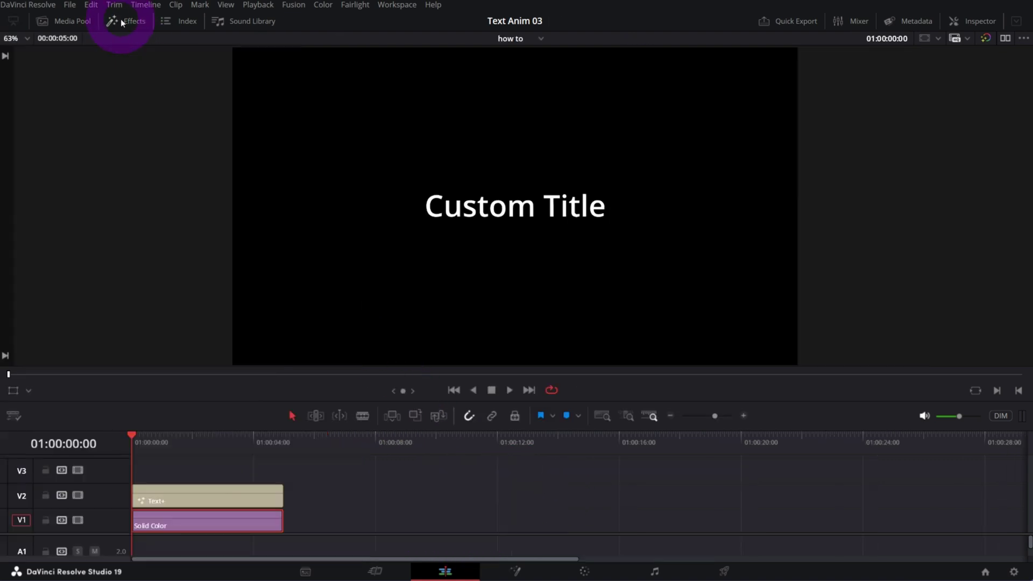
# - Change the Solid Color background to a light grey
pyautogui.click(970, 25)
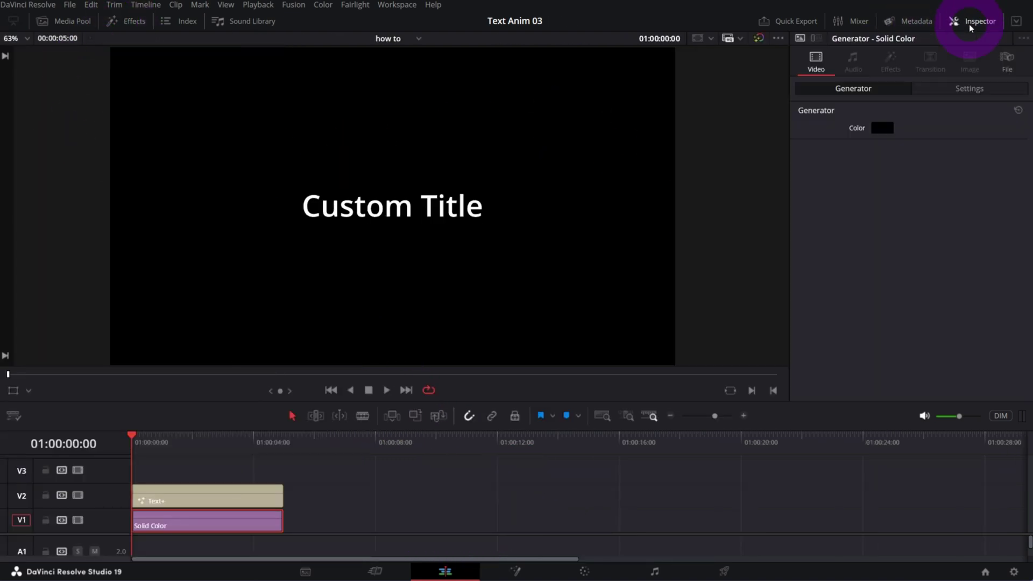
pyautogui.click(875, 127)
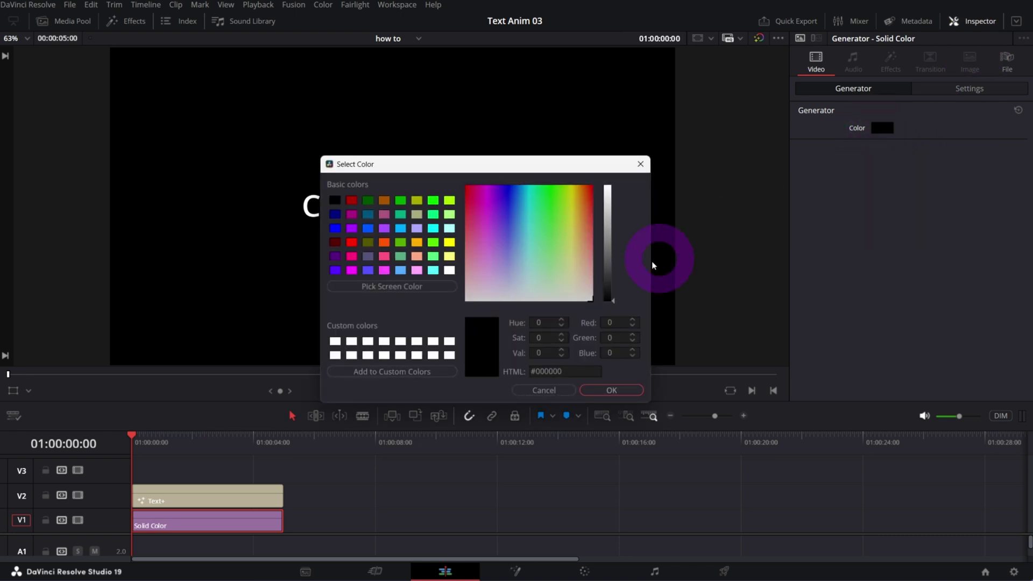
pyautogui.click(608, 212)
pyautogui.moveTo(580, 174); pyautogui.dragTo(449, 279)
pyautogui.click(475, 318)
pyautogui.click(469, 501)
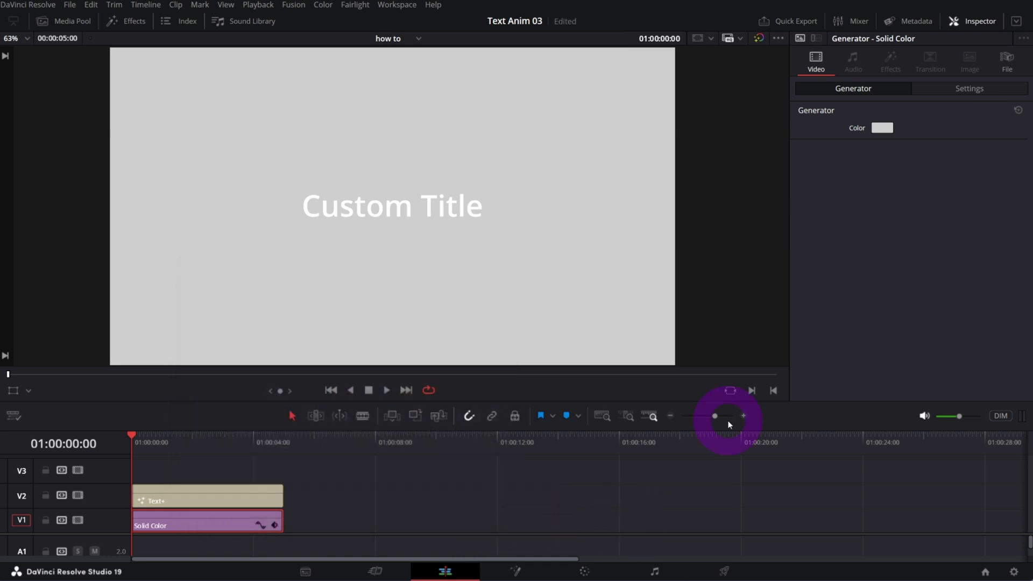
# - Open the Shading settings of the Text+ title and toggle shading element 1 off and back on to check its effect
pyautogui.click(206, 492)
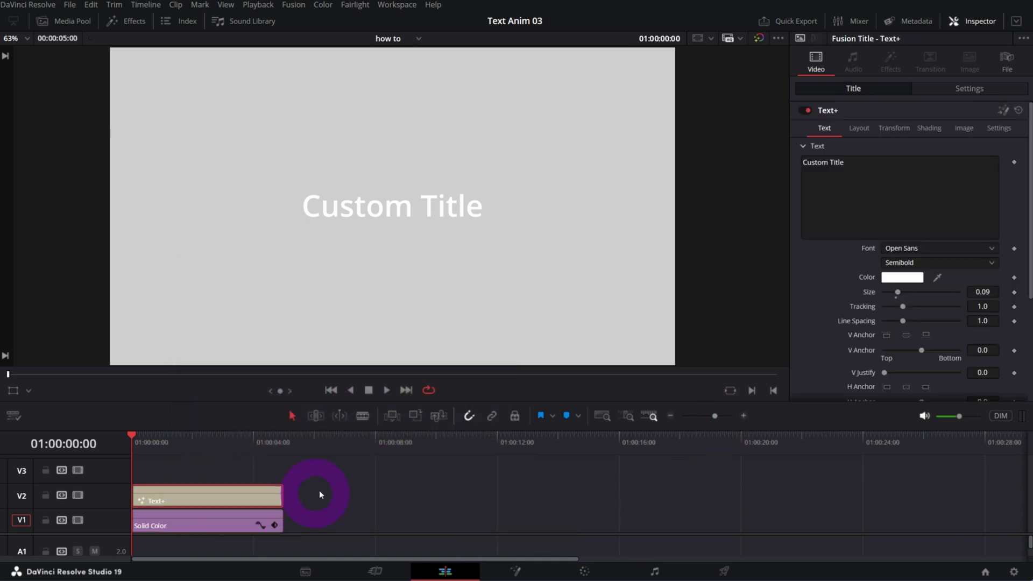
pyautogui.scroll(-2, 819, 313)
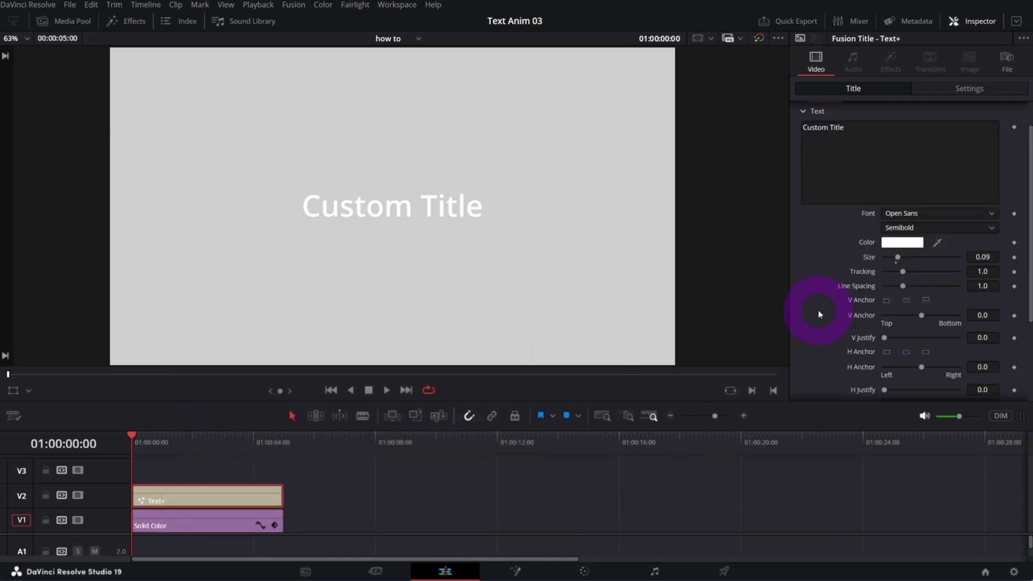
pyautogui.scroll(-6, 818, 314)
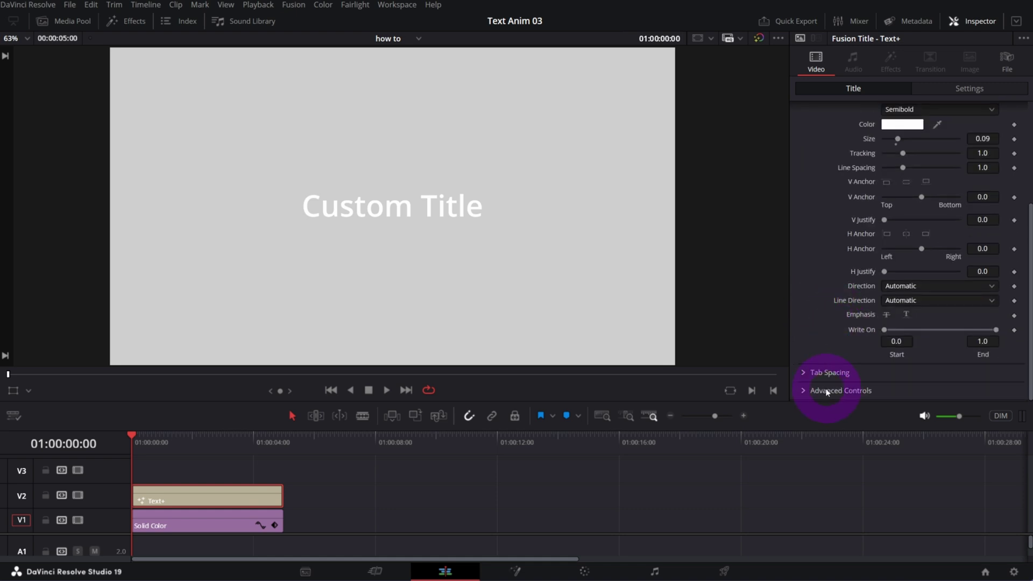
pyautogui.scroll(8, 832, 303)
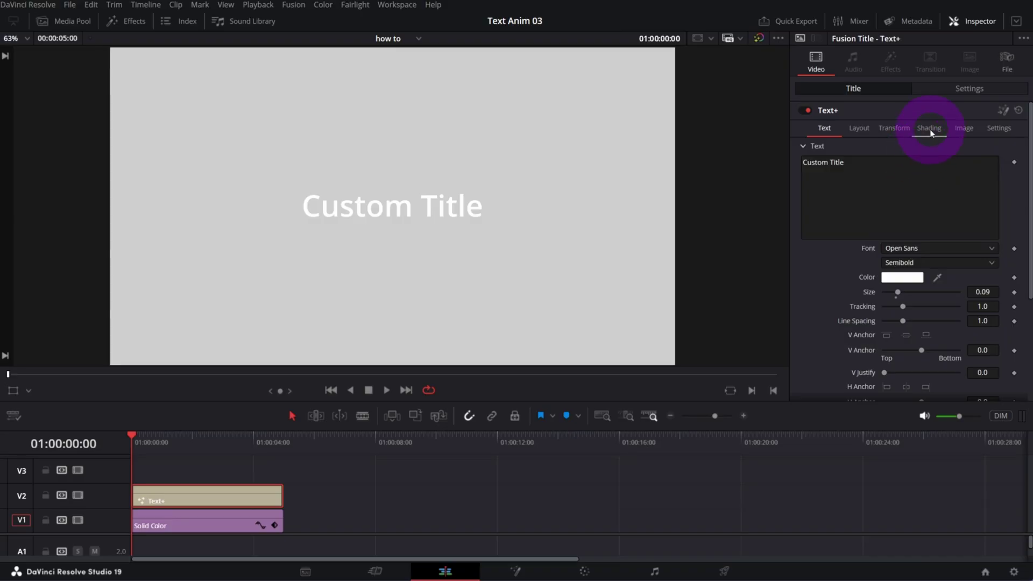
pyautogui.click(930, 129)
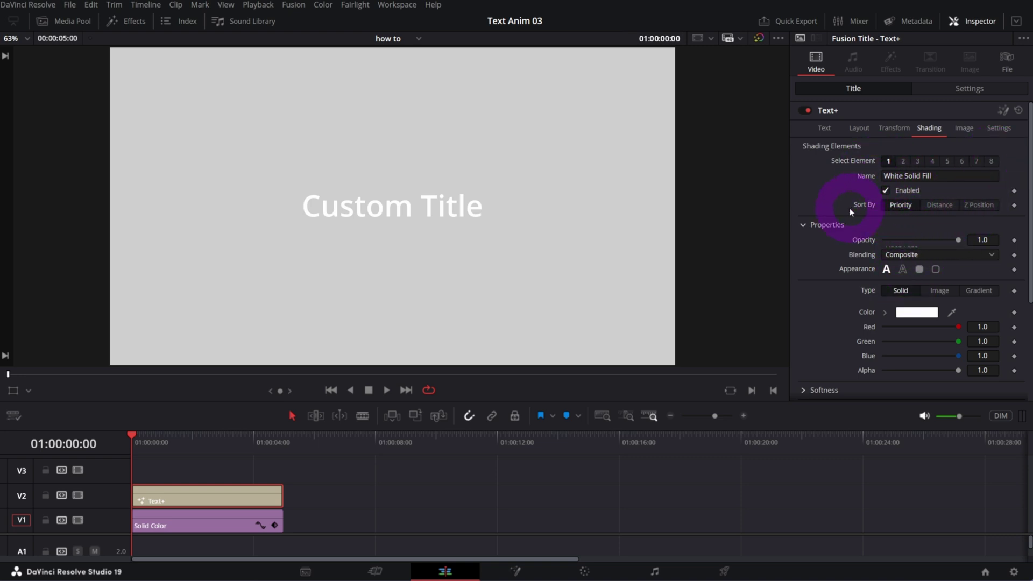
pyautogui.click(884, 191)
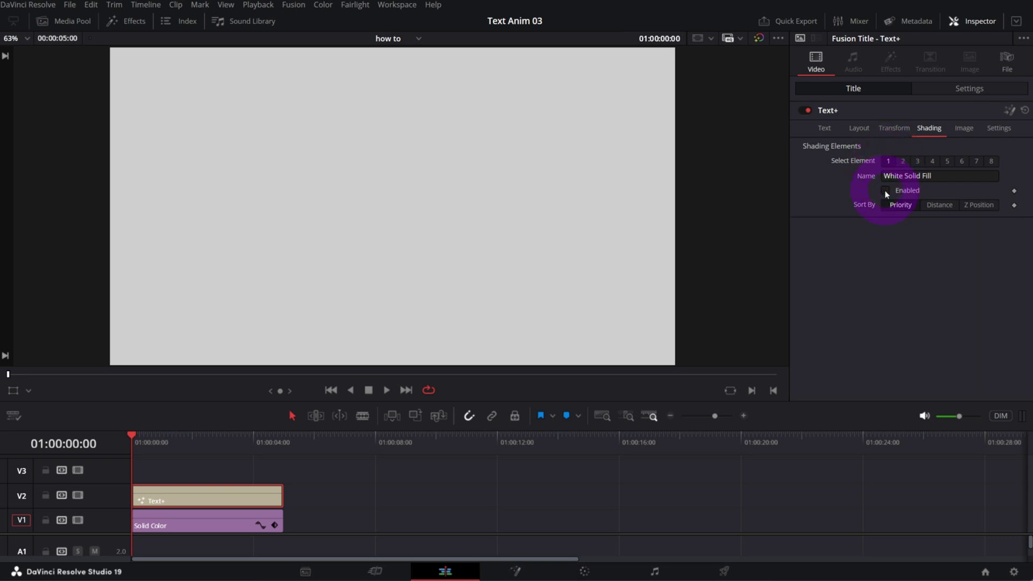
pyautogui.click(885, 191)
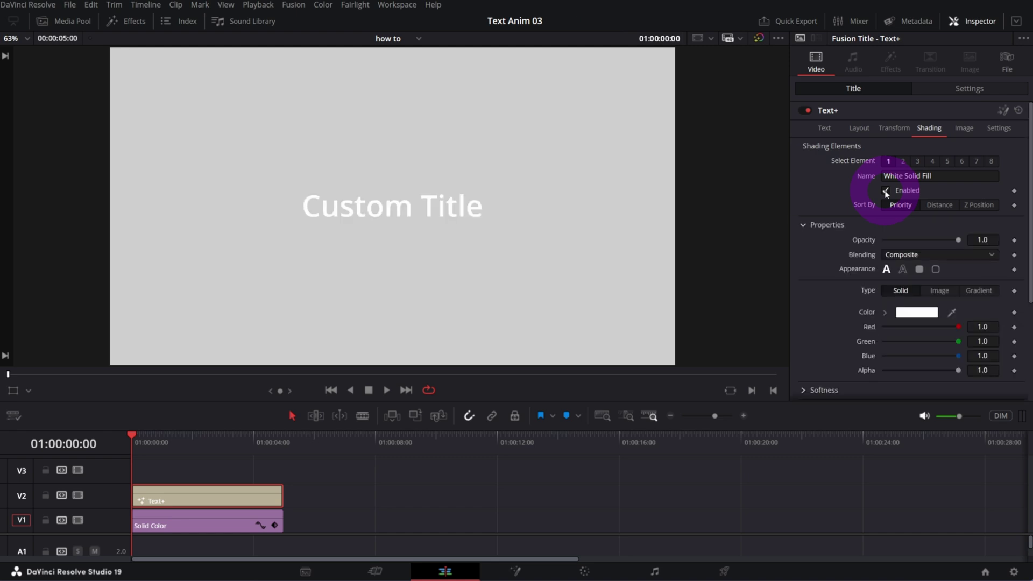
# - Enable shading element 2 of the title and change its appearance from text outline to text fill
pyautogui.click(904, 161)
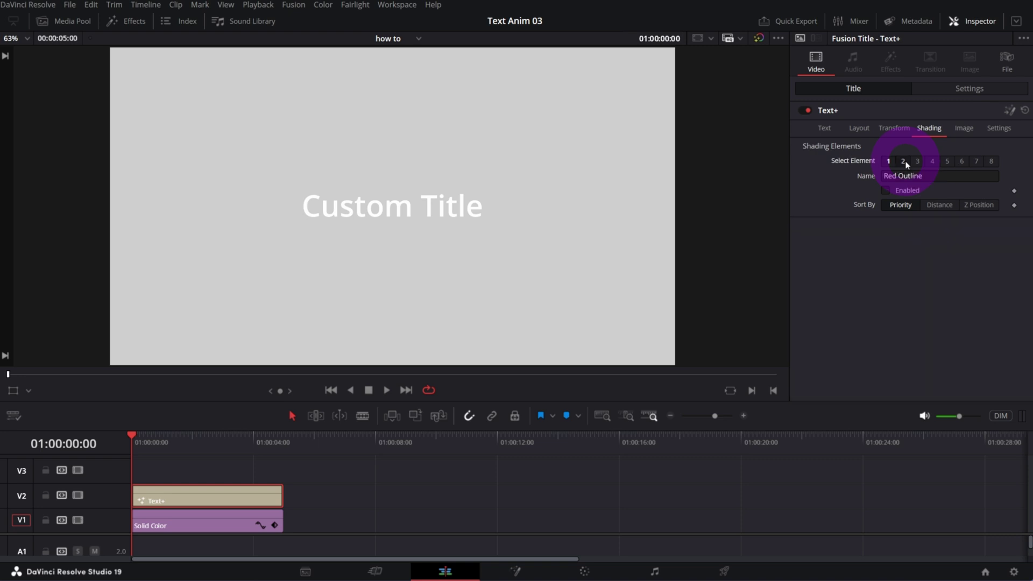
pyautogui.click(885, 191)
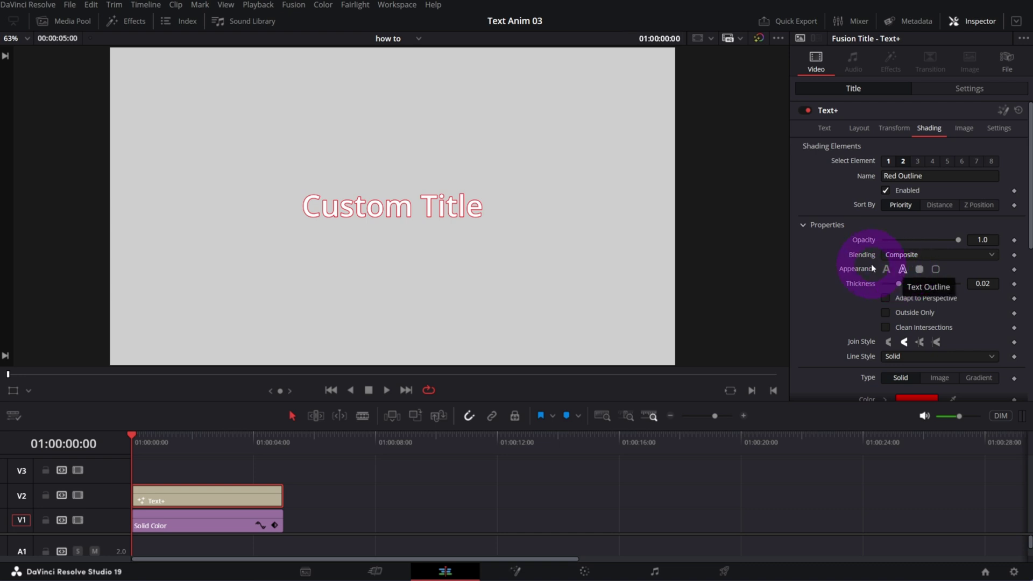
pyautogui.click(886, 270)
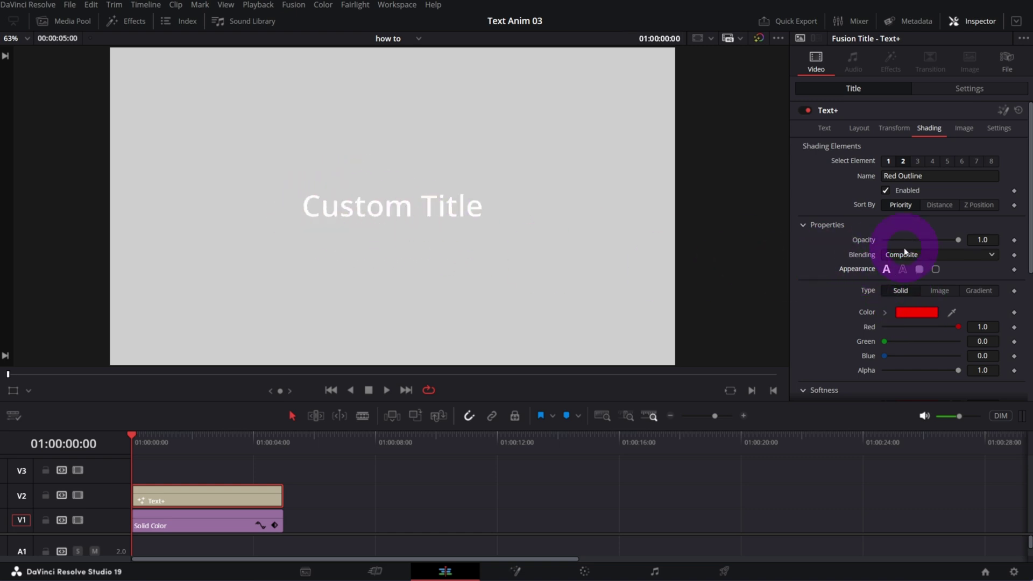
# - Give shading element 1 the filled box appearance and set its horizontal extension to 1.52 to join the boxes
pyautogui.click(888, 160)
pyautogui.click(903, 160)
pyautogui.click(889, 163)
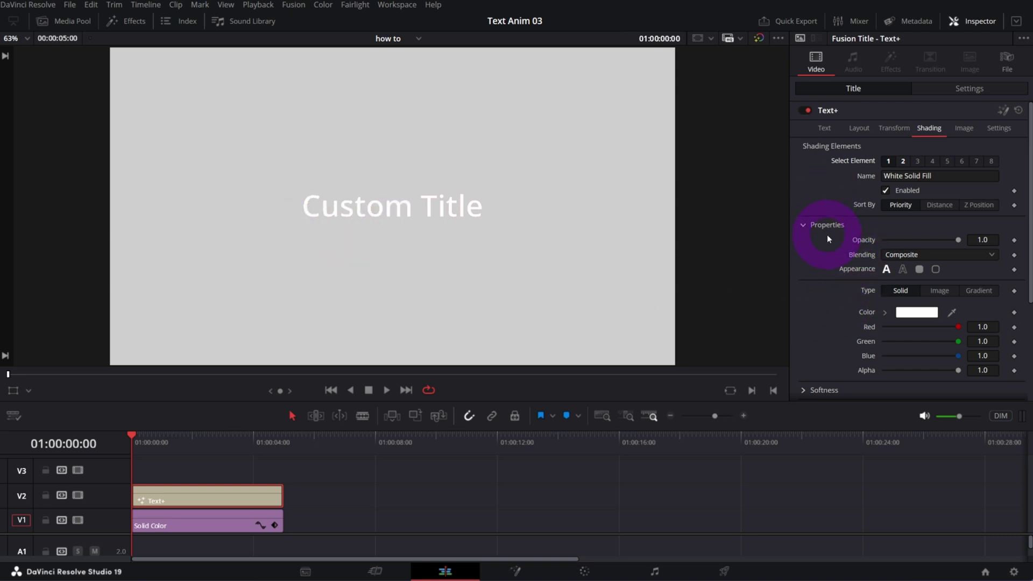
pyautogui.scroll(-5, 827, 237)
pyautogui.scroll(5, 827, 238)
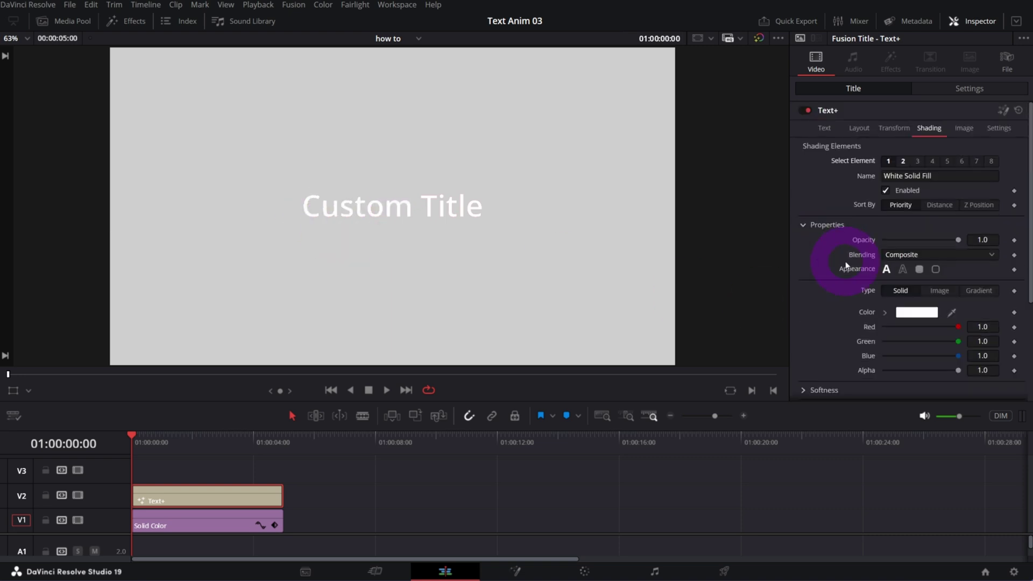
pyautogui.click(919, 270)
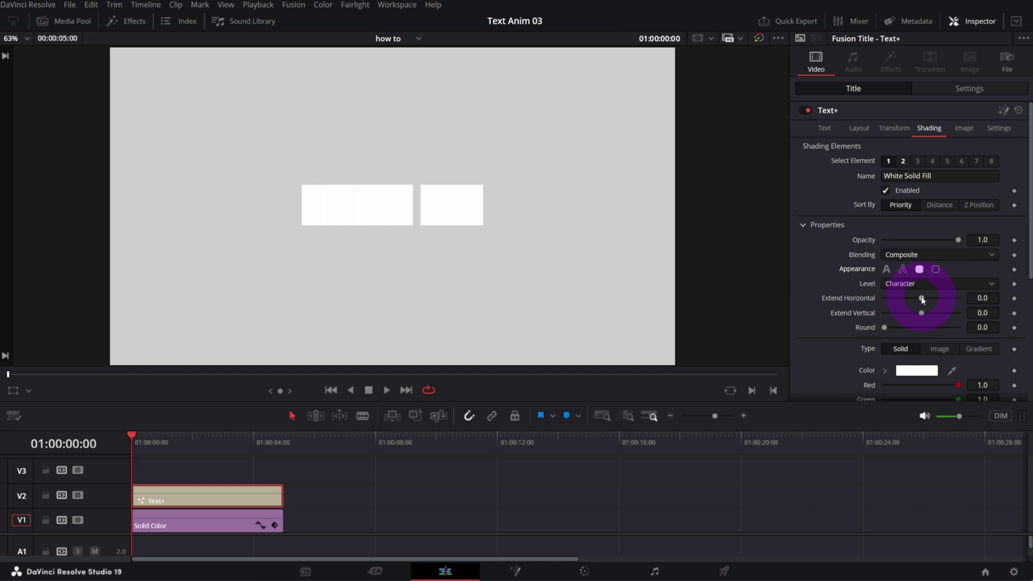
pyautogui.moveTo(921, 297); pyautogui.dragTo(950, 298)
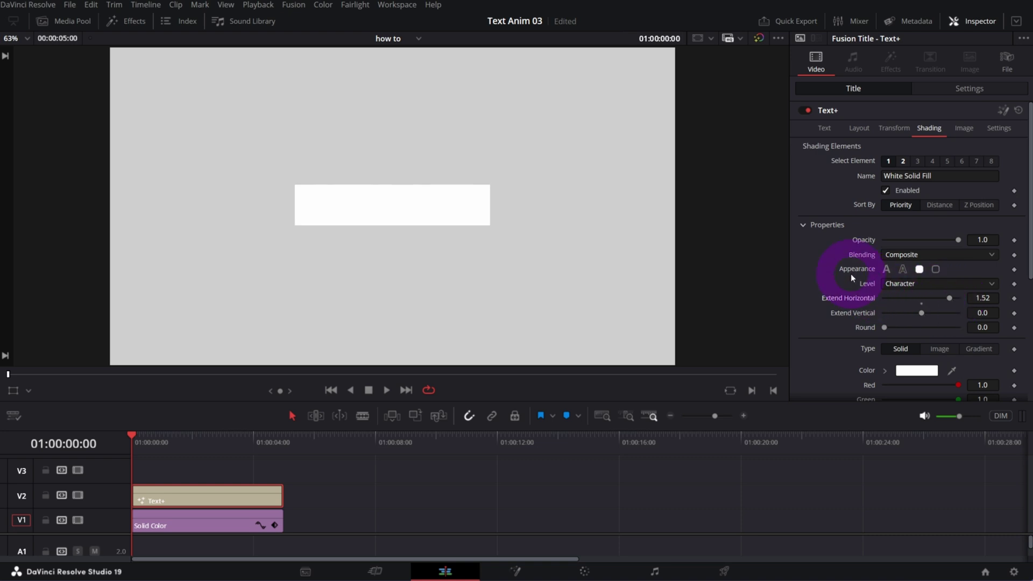
# - Resize shading element 1 into a thin, wide bar with Size X 2.047 and Size Y 0.197
pyautogui.scroll(-4, 850, 273)
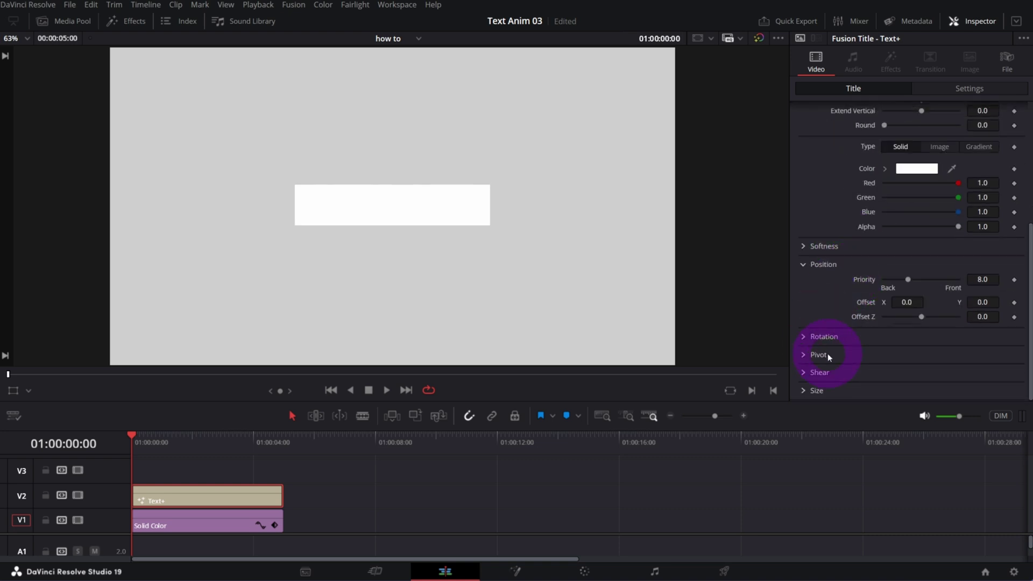
pyautogui.click(805, 392)
pyautogui.scroll(-1, 860, 389)
pyautogui.moveTo(898, 388); pyautogui.dragTo(887, 395)
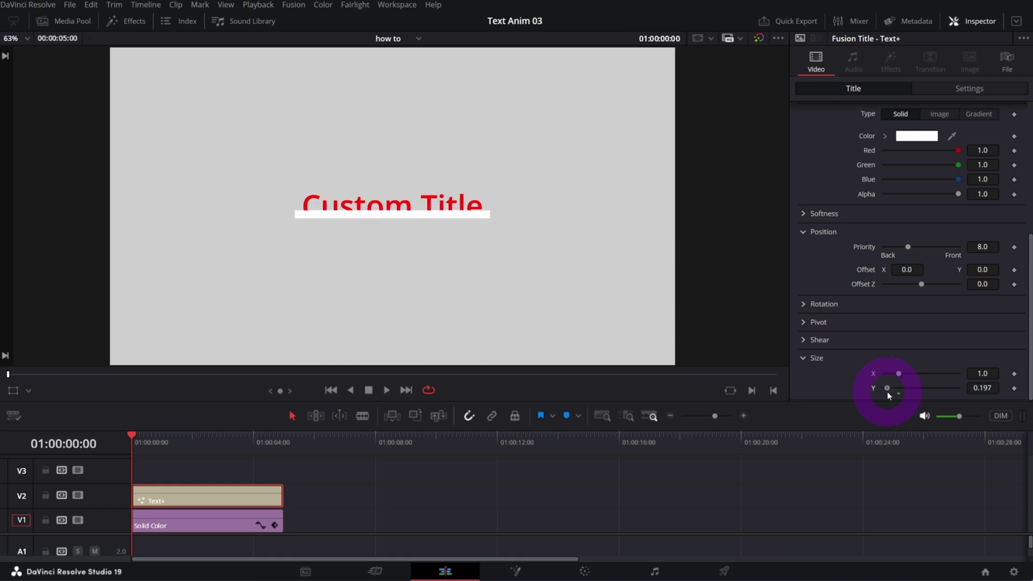
pyautogui.click(898, 374)
pyautogui.moveTo(898, 373); pyautogui.dragTo(915, 372)
# - Soften the ends of the white bar by setting its Softness X to 17.17
pyautogui.scroll(5, 842, 355)
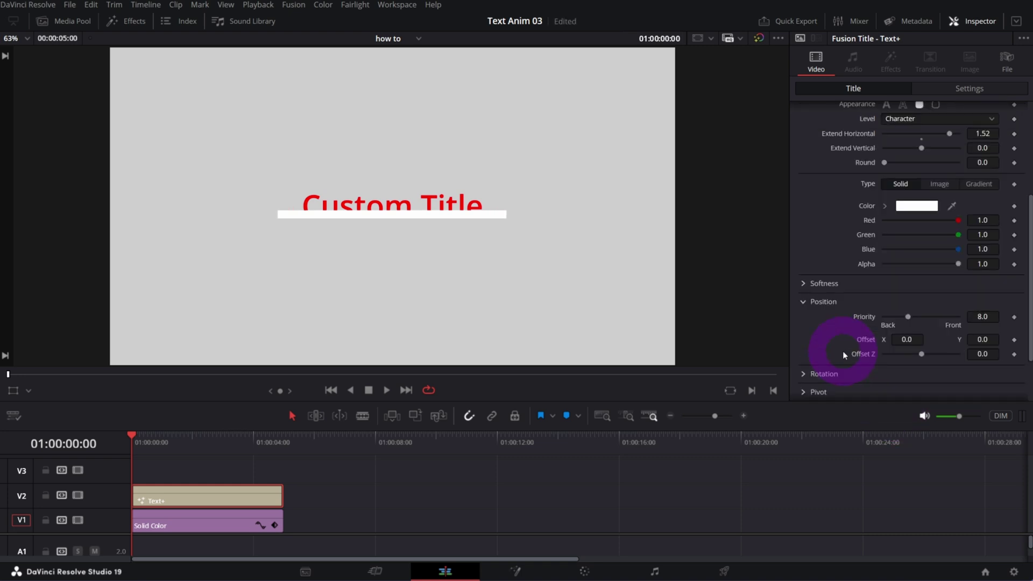
pyautogui.scroll(-2, 842, 353)
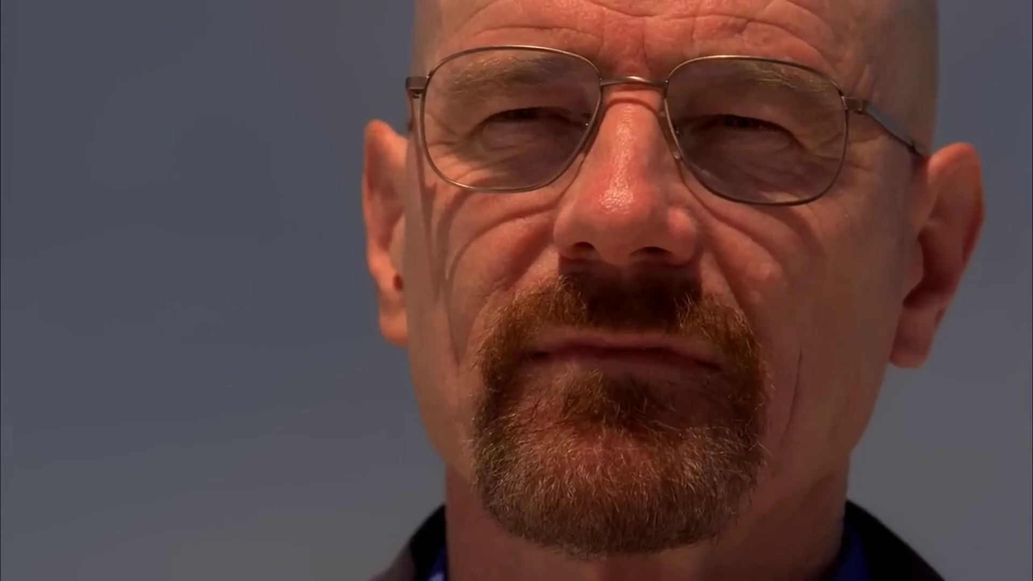
pyautogui.click(838, 284)
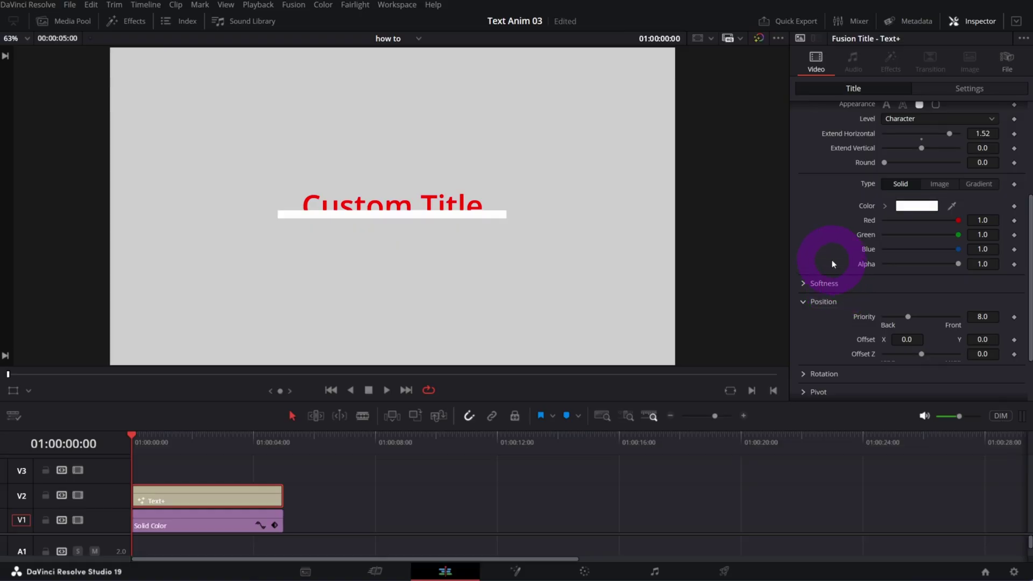
pyautogui.click(831, 282)
pyautogui.scroll(-1, 829, 279)
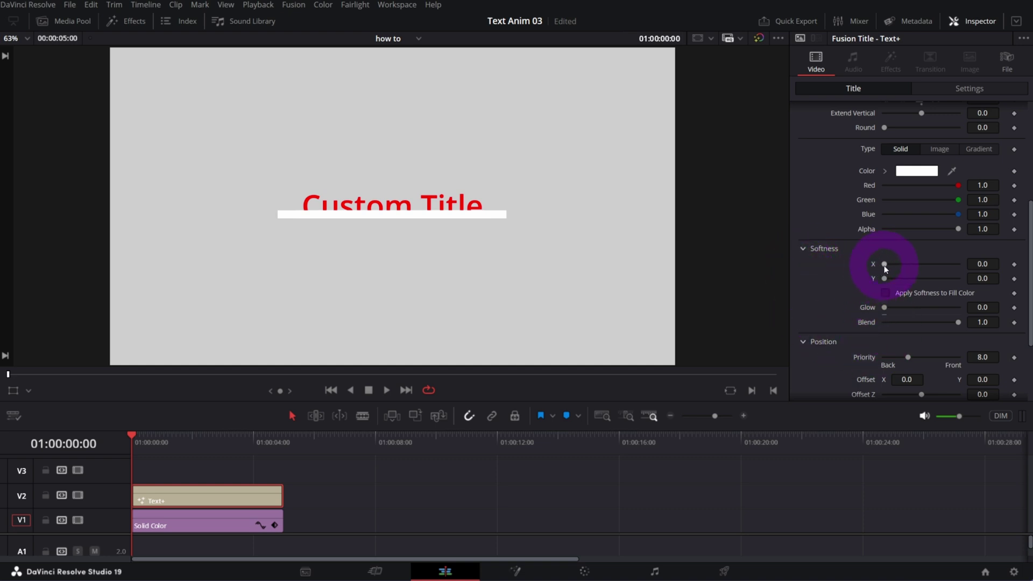
pyautogui.moveTo(884, 265); pyautogui.dragTo(948, 269)
# - Move the white bar beneath the title text by setting its position Offset Y to -0.166
pyautogui.scroll(-4, 844, 305)
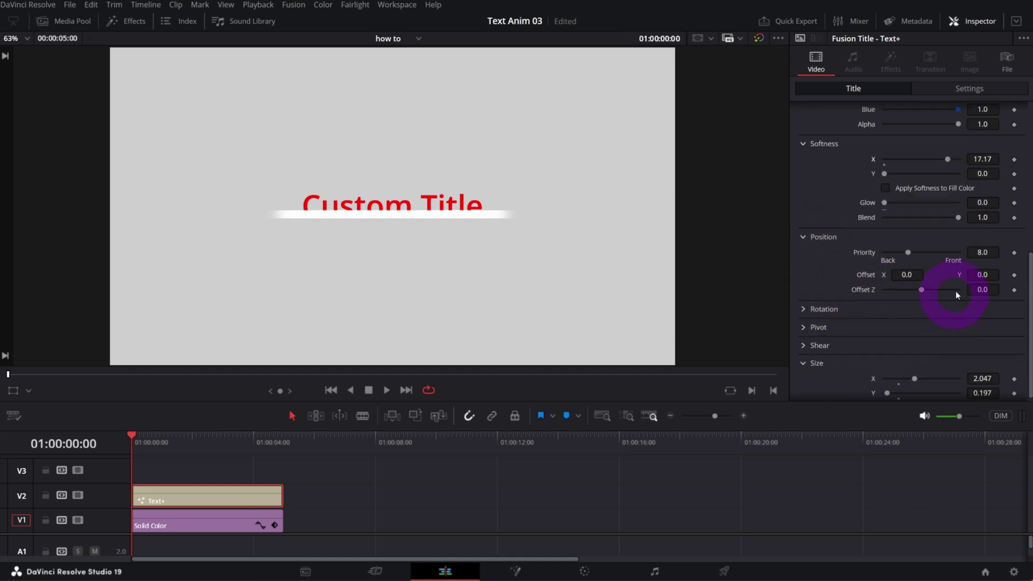
pyautogui.moveTo(966, 279); pyautogui.dragTo(900, 279)
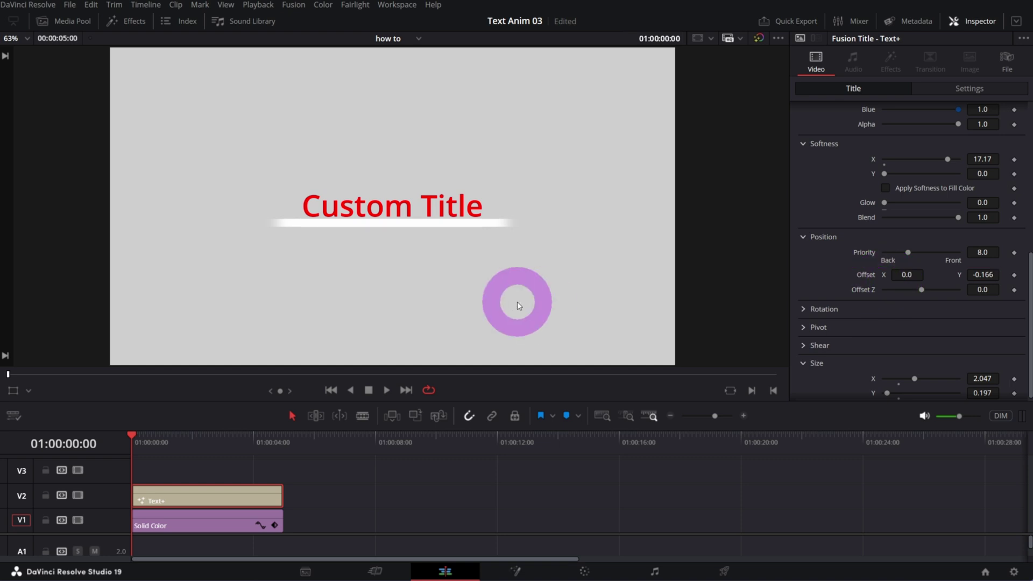
pyautogui.click(833, 308)
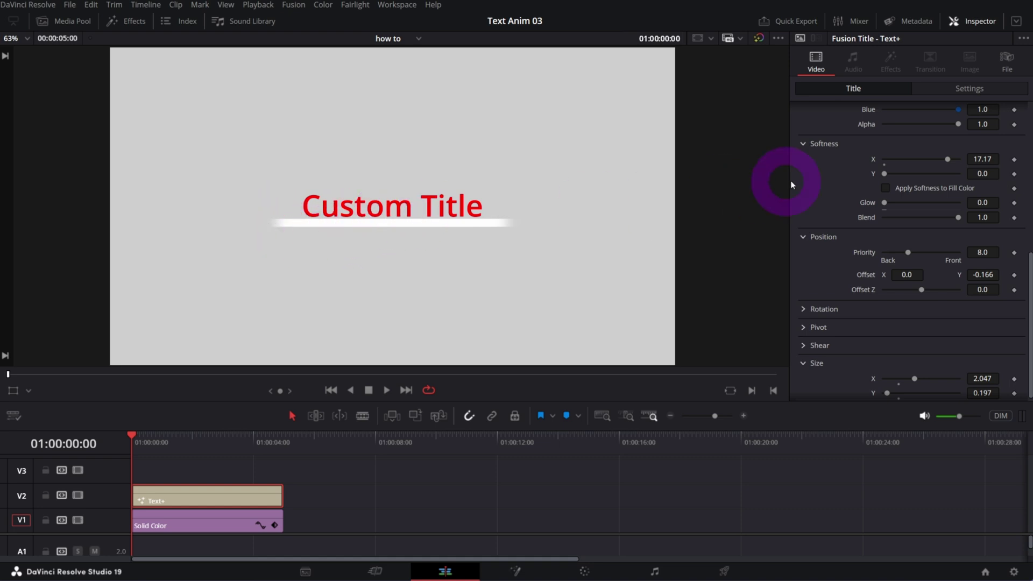
# - Set the title font style to Extrabold, its tracking to 1.113 and its size to 0.1085
pyautogui.scroll(8, 876, 195)
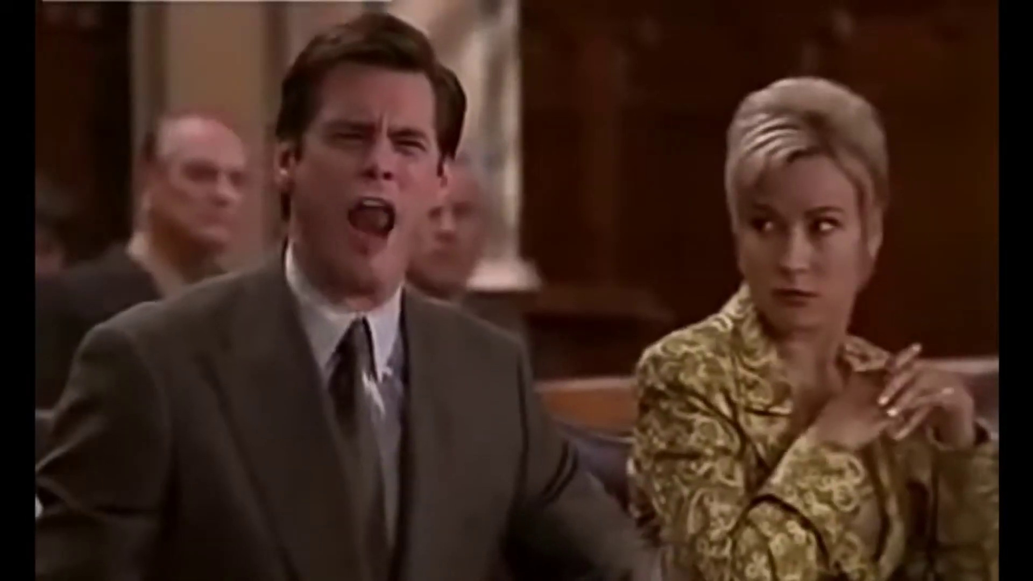
pyautogui.click(906, 263)
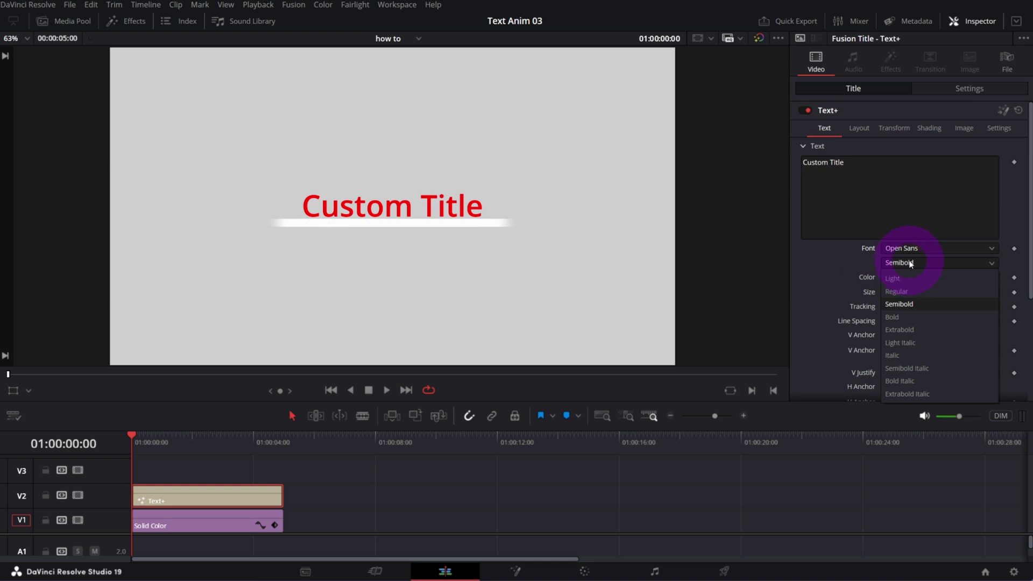
pyautogui.click(957, 329)
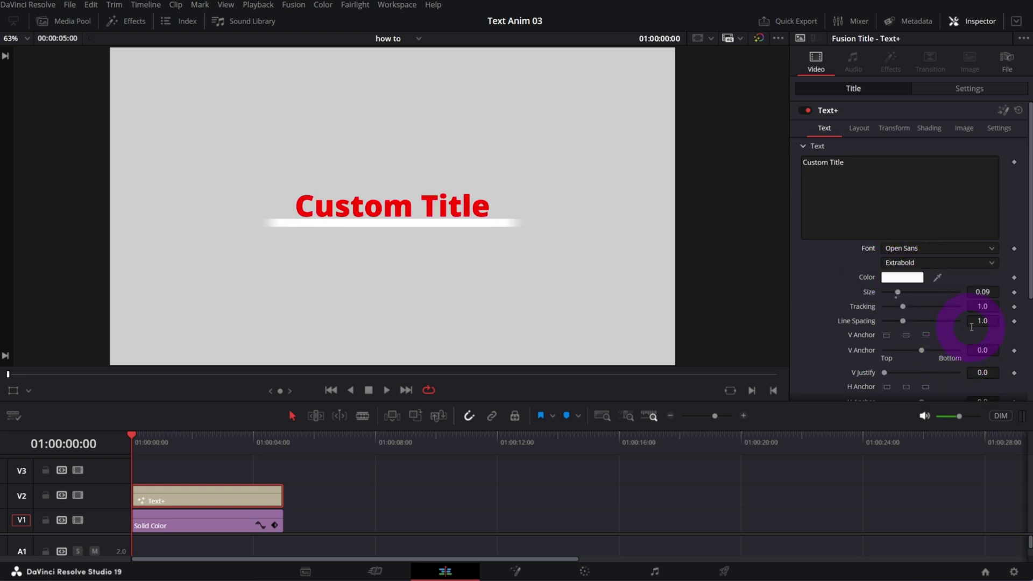
pyautogui.moveTo(980, 306); pyautogui.dragTo(1029, 322)
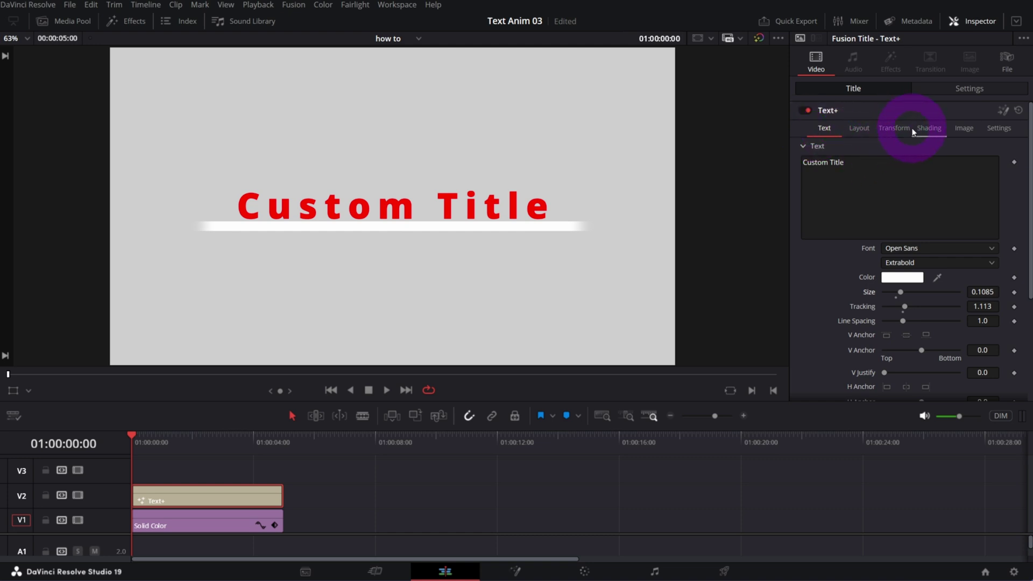
# - Change the solid colour of shading element 2, the title's text fill, to white
pyautogui.click(926, 128)
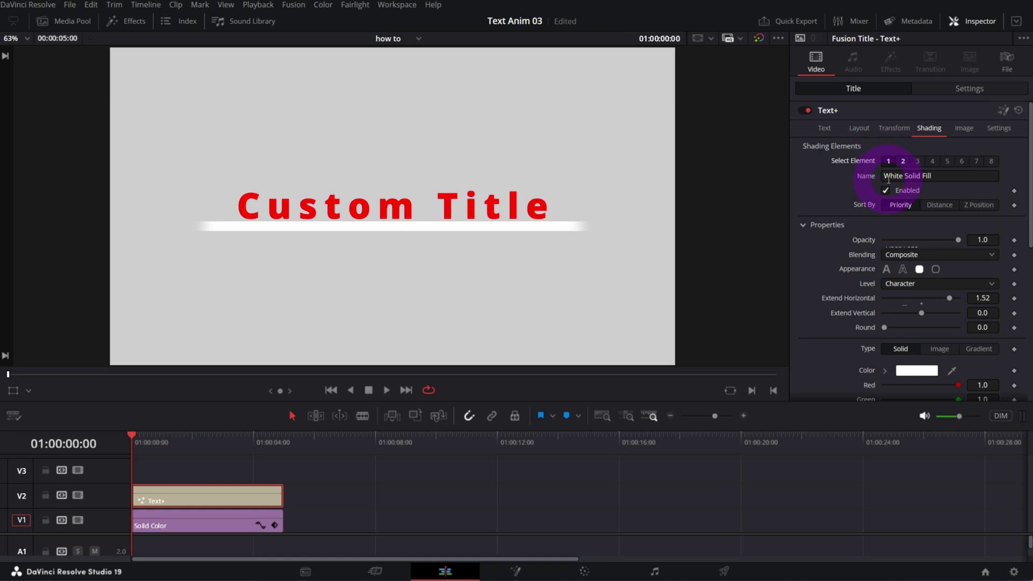
pyautogui.click(902, 161)
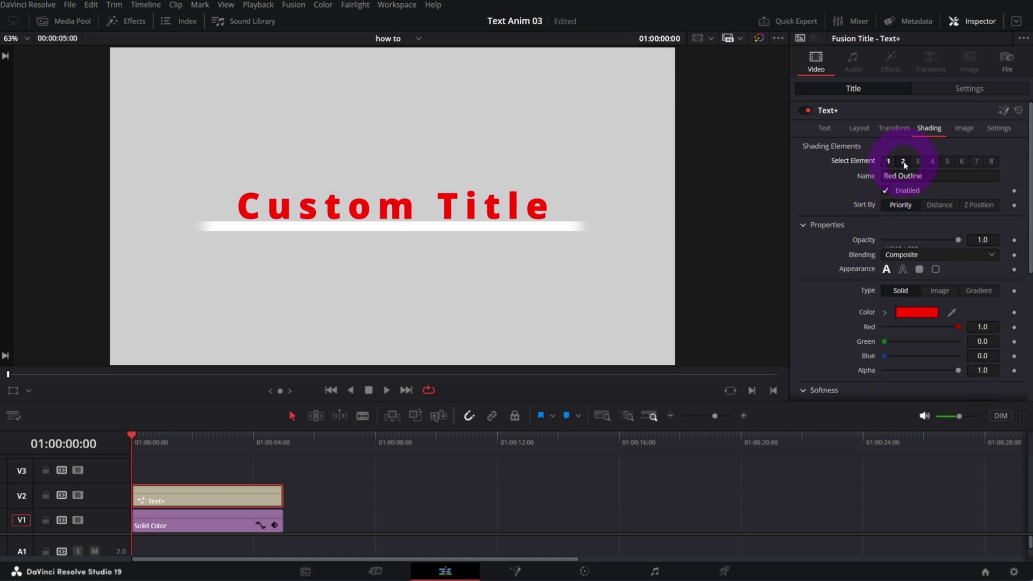
pyautogui.click(885, 190)
pyautogui.click(885, 191)
pyautogui.click(903, 313)
pyautogui.click(487, 270)
pyautogui.click(632, 393)
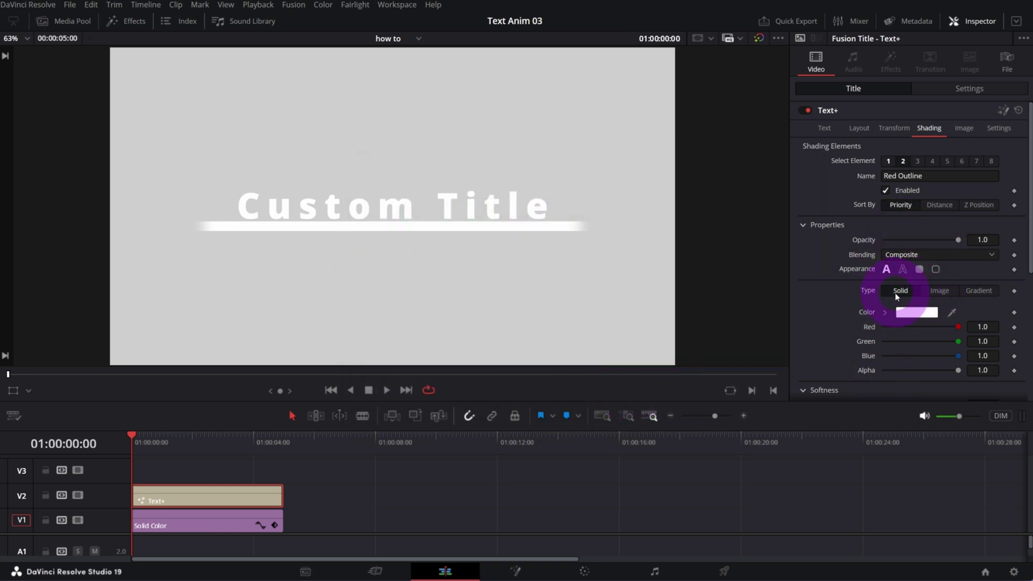
# - Switch shading element 2 to a gradient fill with a mapping angle of -10.4 and mapping level Text
pyautogui.click(978, 290)
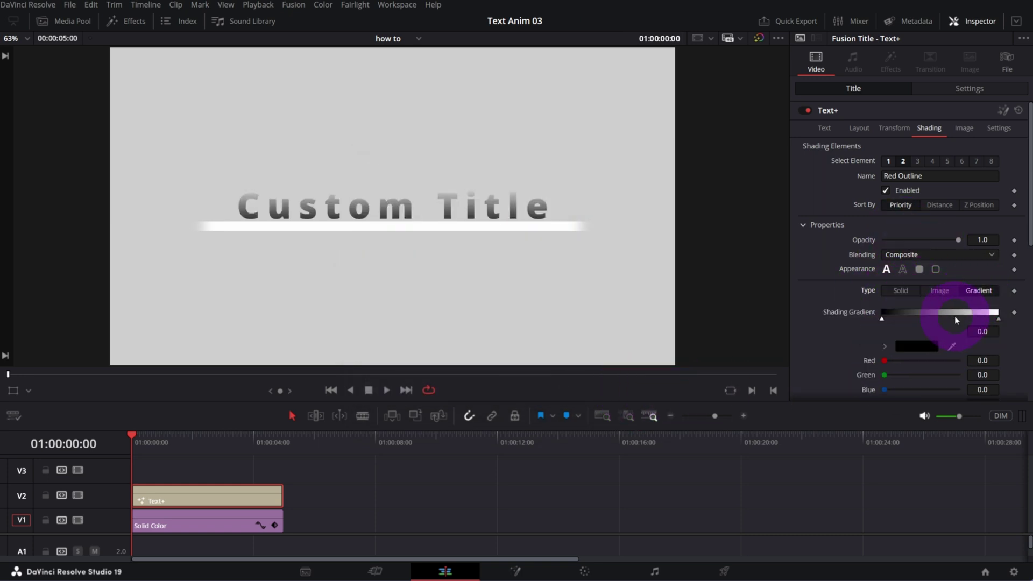
pyautogui.scroll(-3, 855, 241)
pyautogui.scroll(-1, 855, 240)
pyautogui.moveTo(917, 286); pyautogui.dragTo(899, 288)
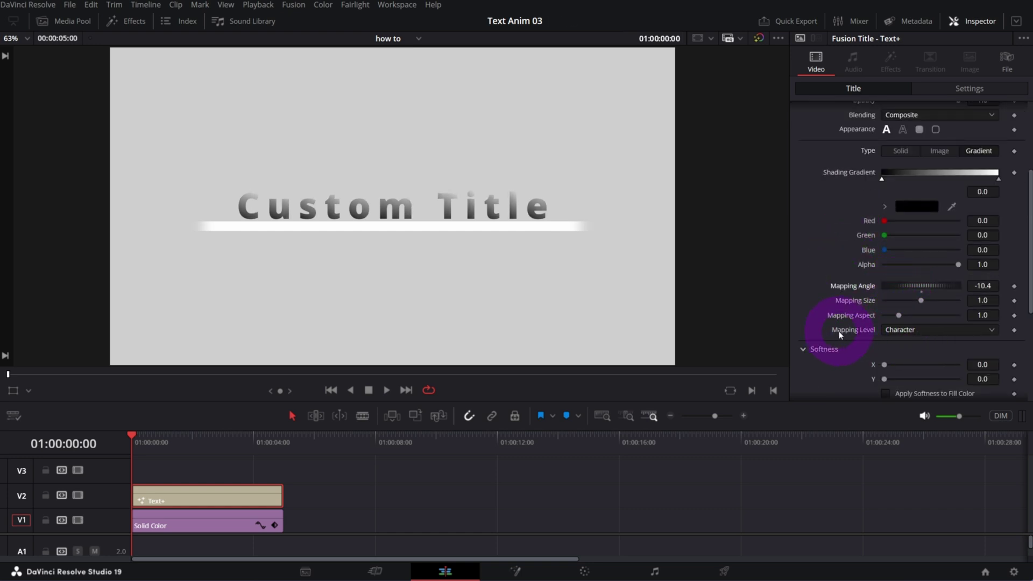
pyautogui.click(884, 336)
pyautogui.click(898, 396)
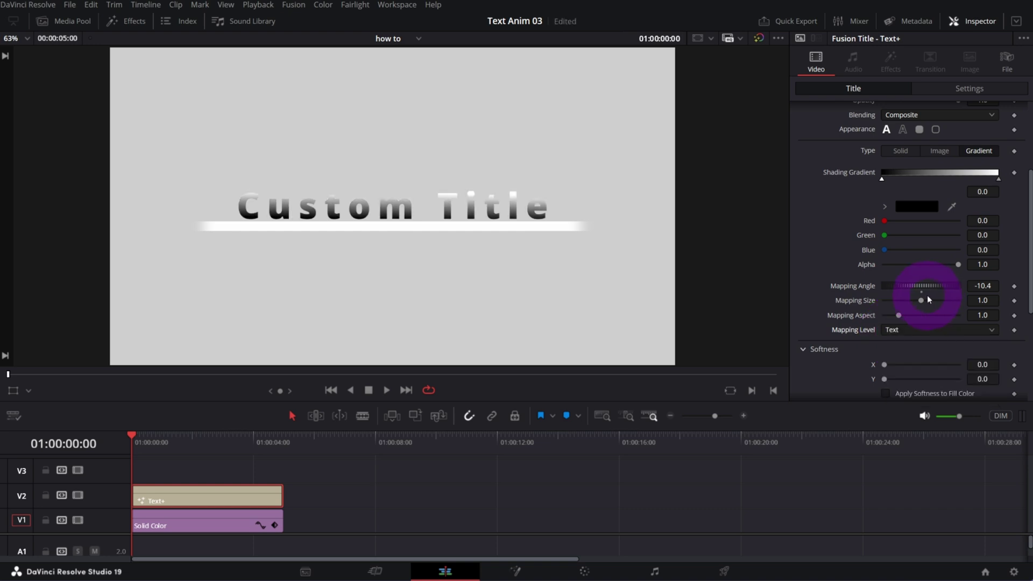
# - Set the gradient's mapping size to 2.0 and aspect to 0.276, and move its white and black stops inward
pyautogui.moveTo(922, 300)
pyautogui.mouseDown()
pyautogui.moveTo(886, 303)
pyautogui.moveTo(930, 309)
pyautogui.mouseUp()
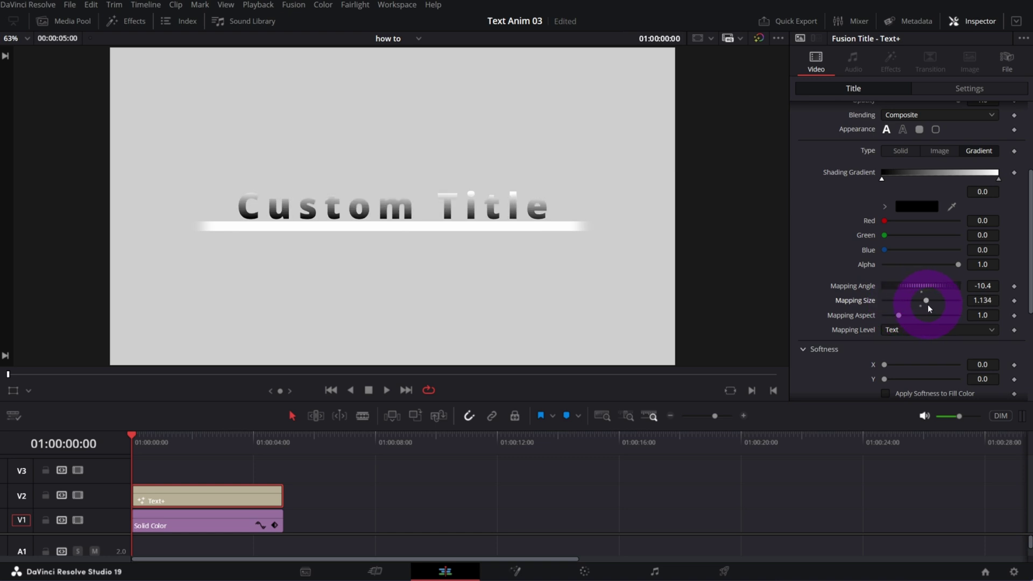
pyautogui.moveTo(903, 318); pyautogui.dragTo(959, 302)
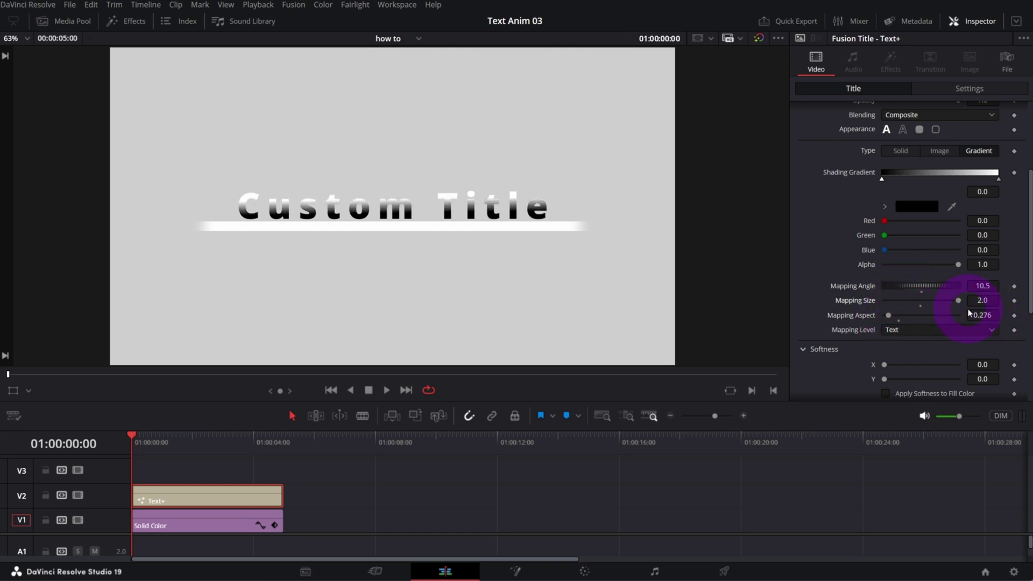
pyautogui.moveTo(997, 179); pyautogui.dragTo(975, 185)
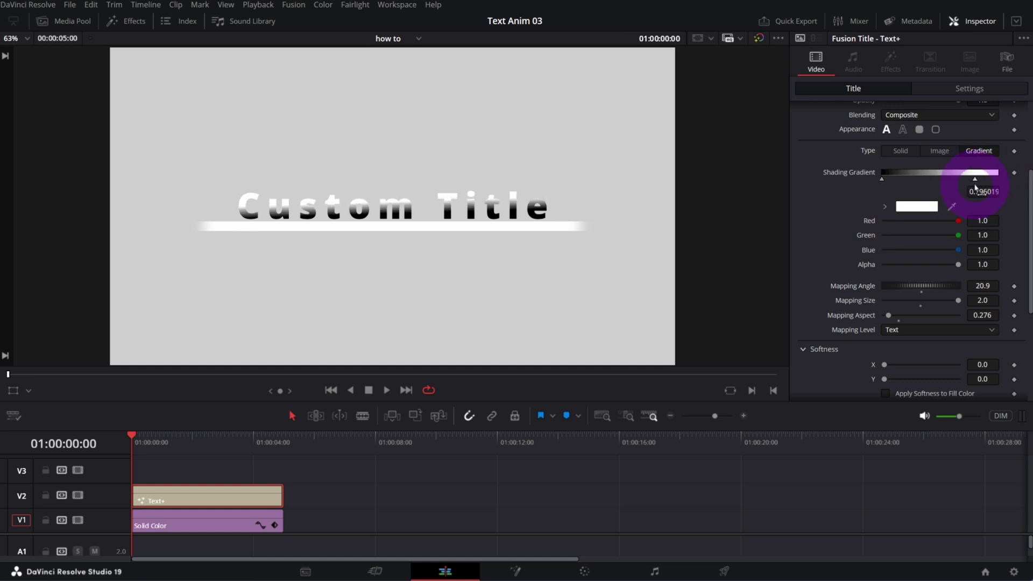
pyautogui.moveTo(881, 179); pyautogui.dragTo(892, 181)
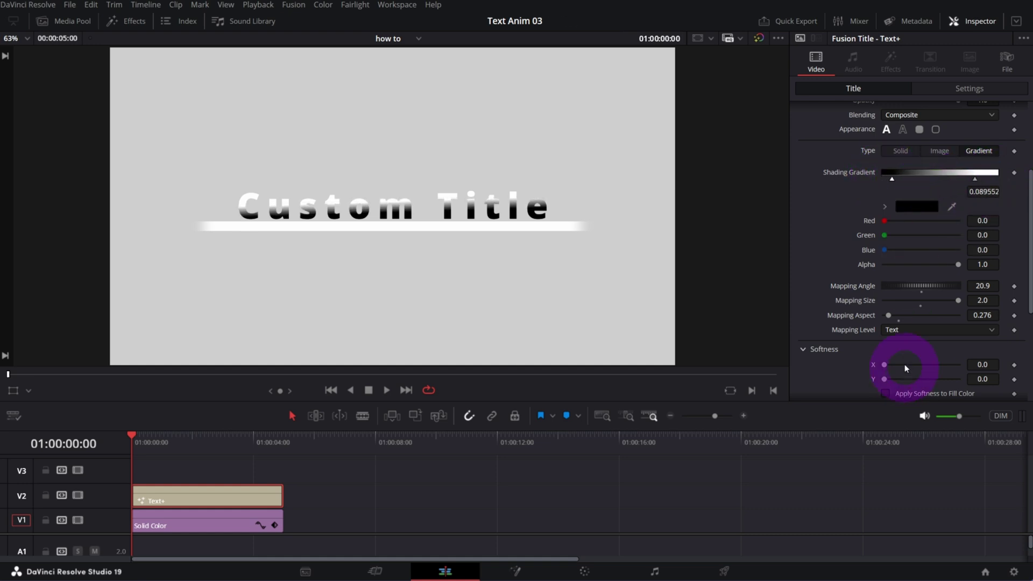
# - Refine the text gradient's mapping to aspect 0.906, size 1.827 and angle 15.7
pyautogui.moveTo(889, 315); pyautogui.dragTo(892, 316)
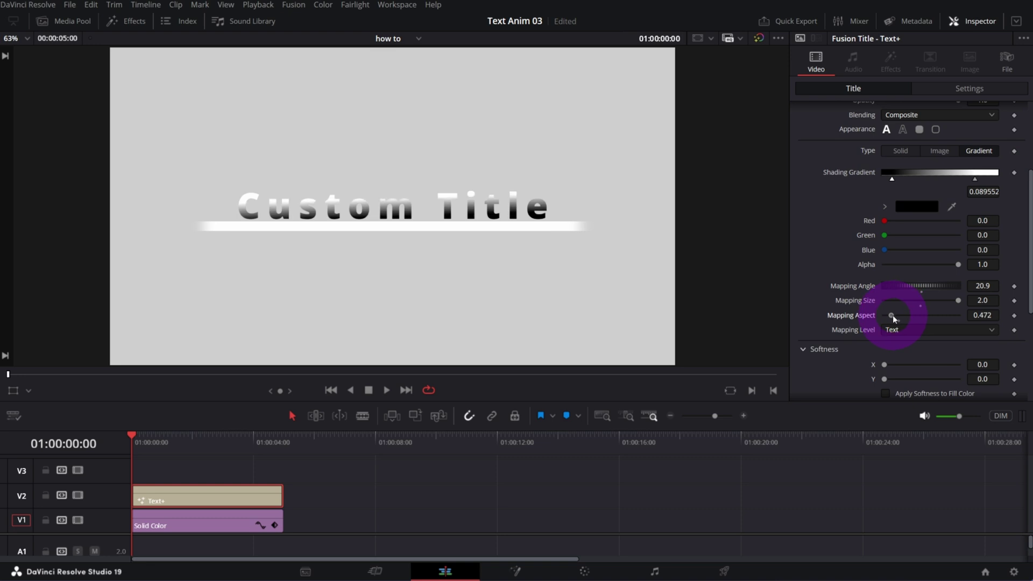
pyautogui.moveTo(958, 300); pyautogui.dragTo(952, 301)
pyautogui.moveTo(890, 316); pyautogui.dragTo(895, 315)
pyautogui.moveTo(914, 286); pyautogui.dragTo(909, 298)
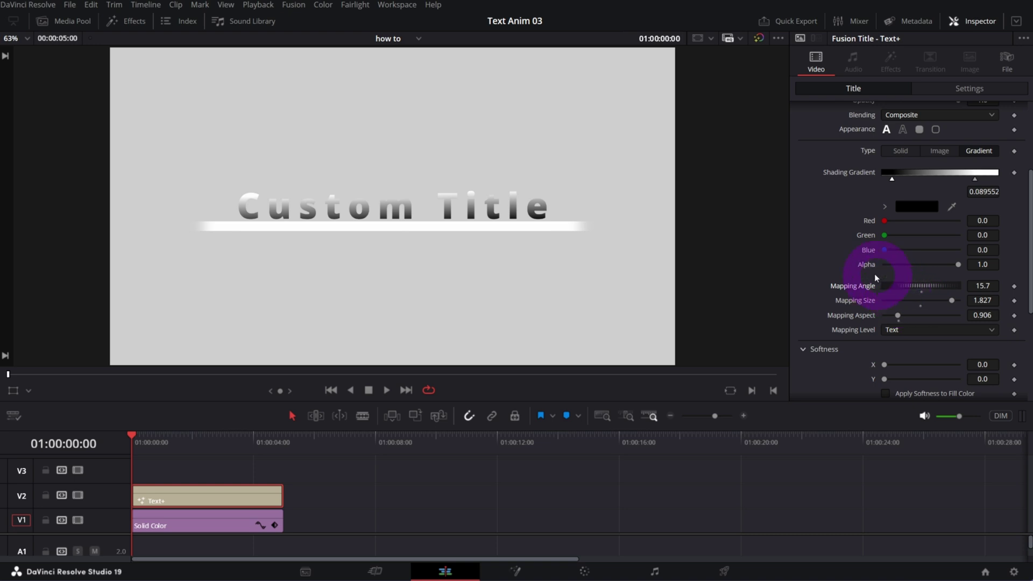
# - Enable shading element 3, the black shadow behind the title text
pyautogui.scroll(-4, 845, 267)
pyautogui.scroll(8, 844, 266)
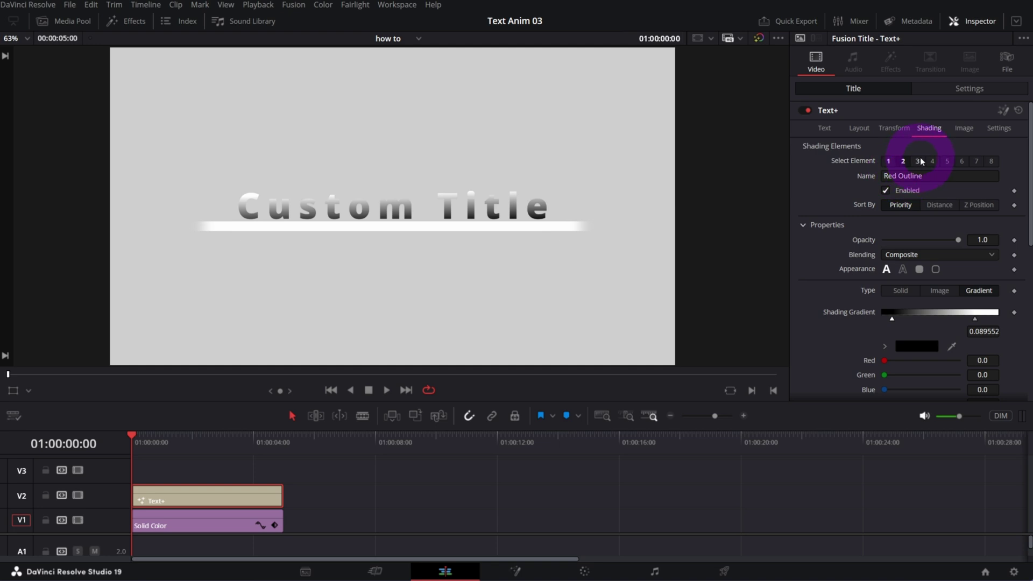
pyautogui.click(919, 161)
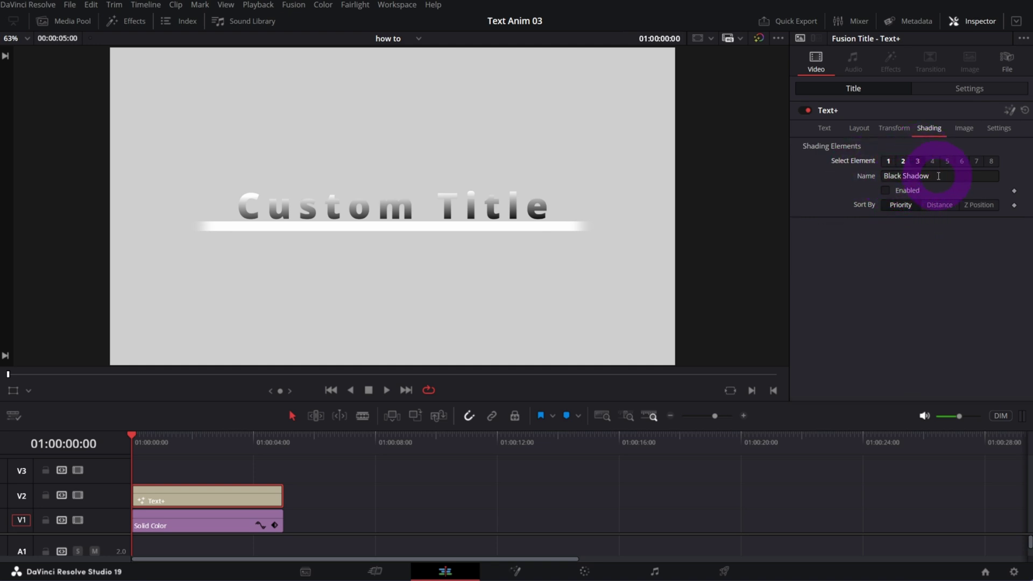
pyautogui.click(885, 192)
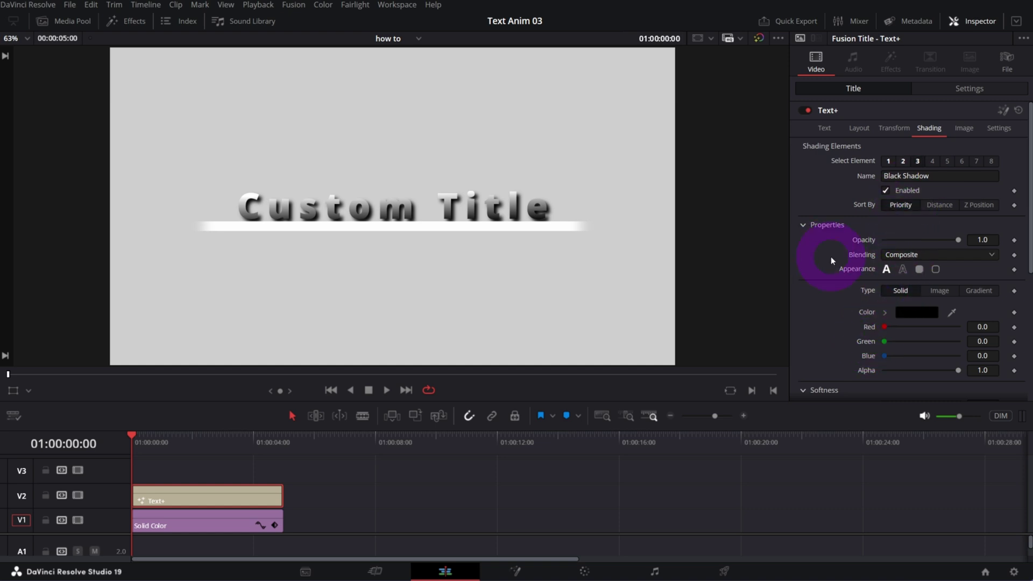
# - Tilt the black shadow by setting its Rotation X to 57.4
pyautogui.scroll(-5, 832, 261)
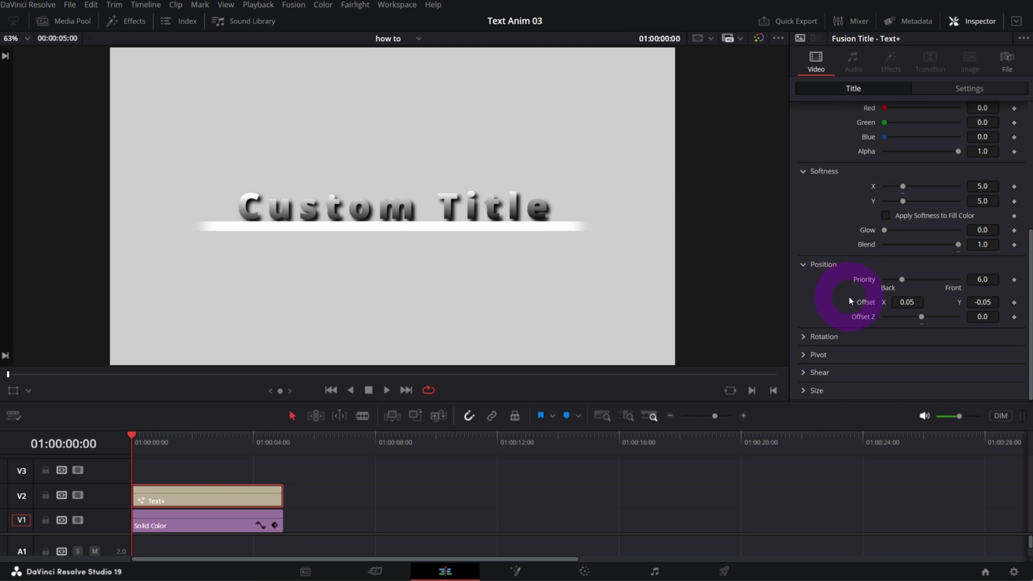
pyautogui.click(805, 337)
pyautogui.scroll(-2, 834, 312)
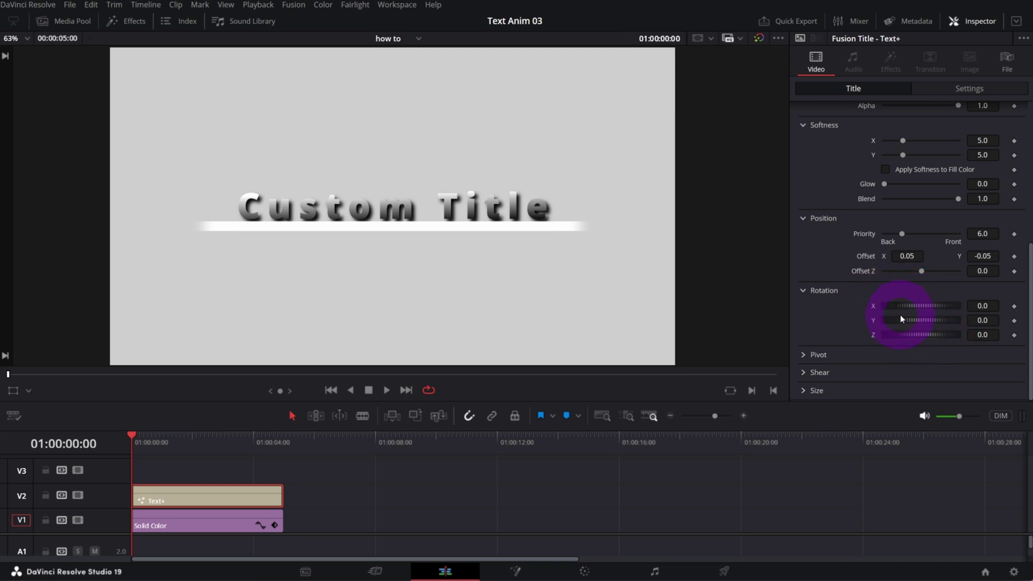
pyautogui.moveTo(908, 308); pyautogui.dragTo(918, 305)
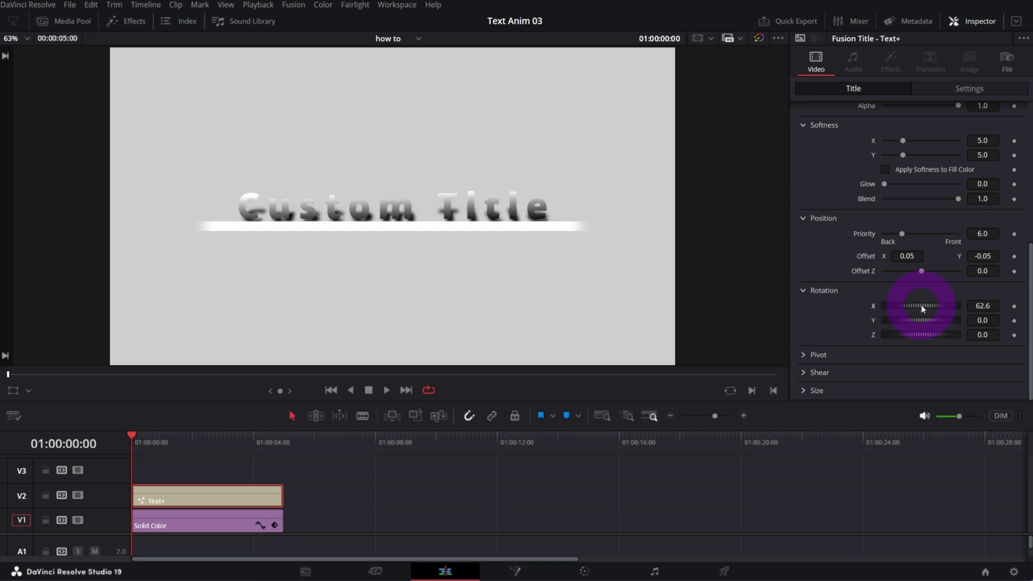
pyautogui.moveTo(920, 308); pyautogui.dragTo(918, 305)
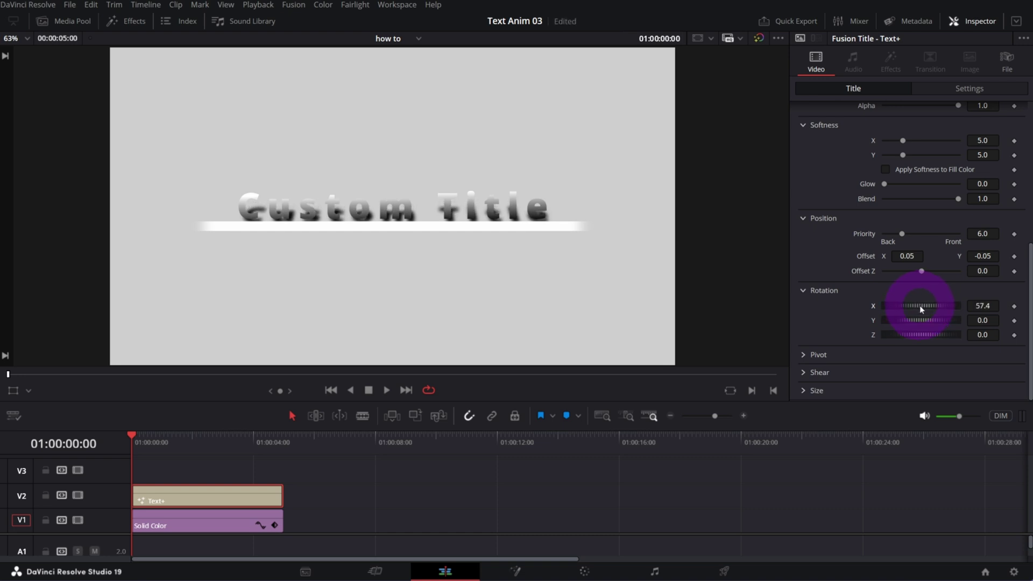
# - Slant the black shadow by setting its Shear X to -0.45
pyautogui.click(805, 372)
pyautogui.scroll(-1, 823, 347)
pyautogui.moveTo(921, 356); pyautogui.dragTo(902, 356)
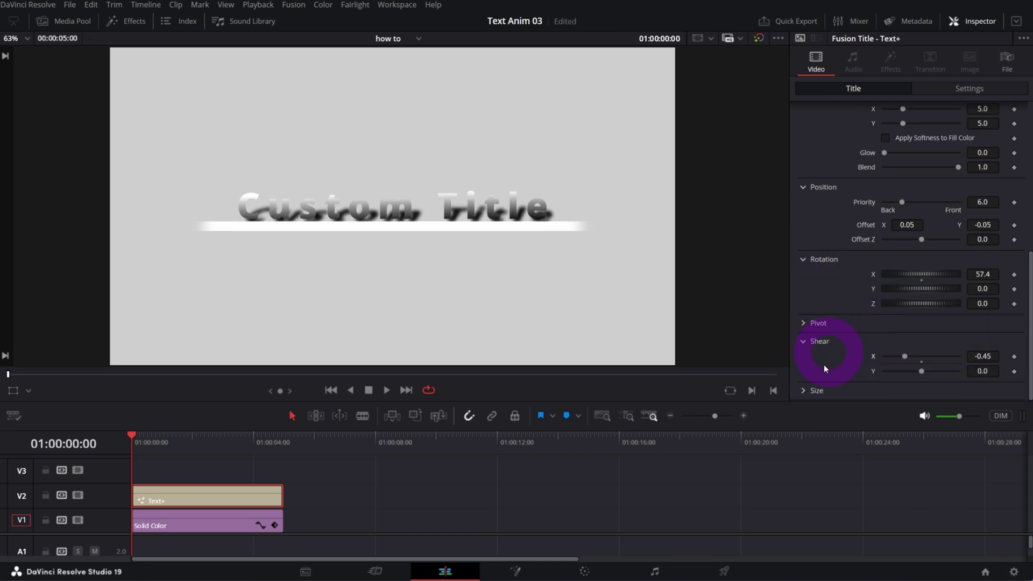
# - Stretch the shadow to Size Y 2.008 with Rotation X 71.3, and save the project
pyautogui.click(803, 389)
pyautogui.scroll(-1, 815, 370)
pyautogui.moveTo(895, 386); pyautogui.dragTo(908, 388)
pyautogui.moveTo(982, 242); pyautogui.dragTo(994, 244)
pyautogui.moveTo(909, 388); pyautogui.dragTo(917, 389)
pyautogui.hotkey('ctrl', 's')
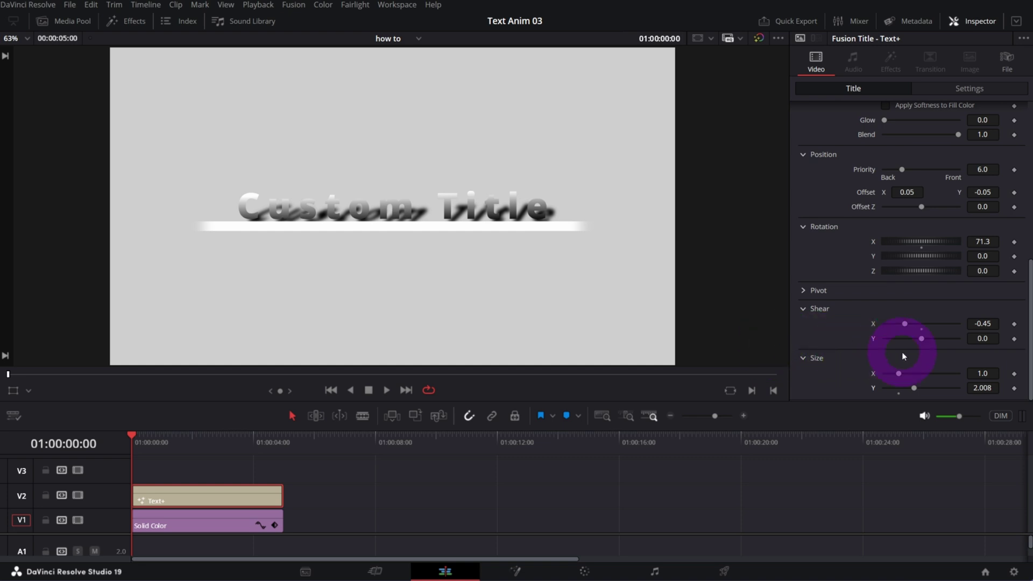
# - Lower the black shadow's opacity to 0.457
pyautogui.scroll(10, 865, 272)
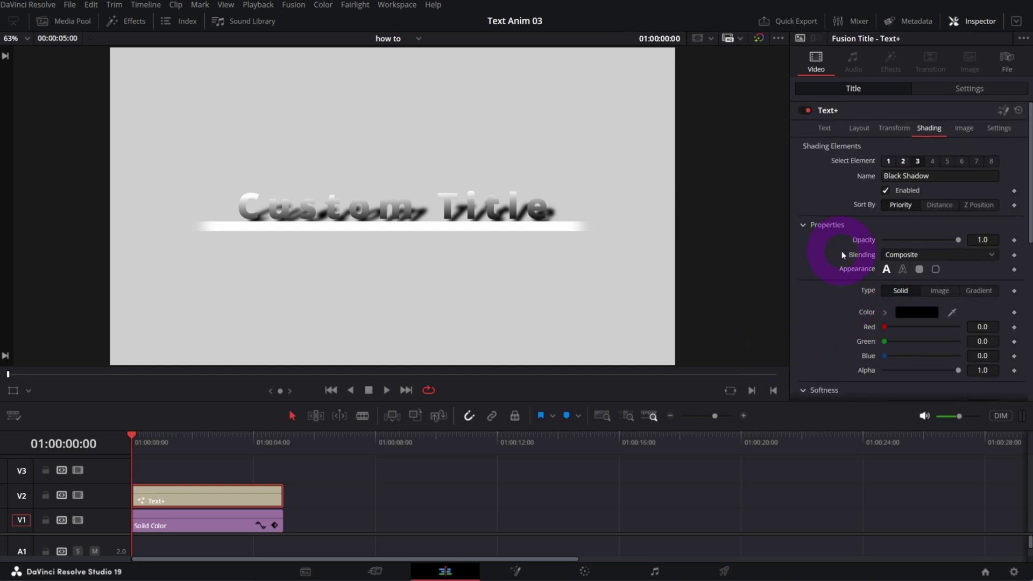
pyautogui.moveTo(963, 245); pyautogui.dragTo(921, 248)
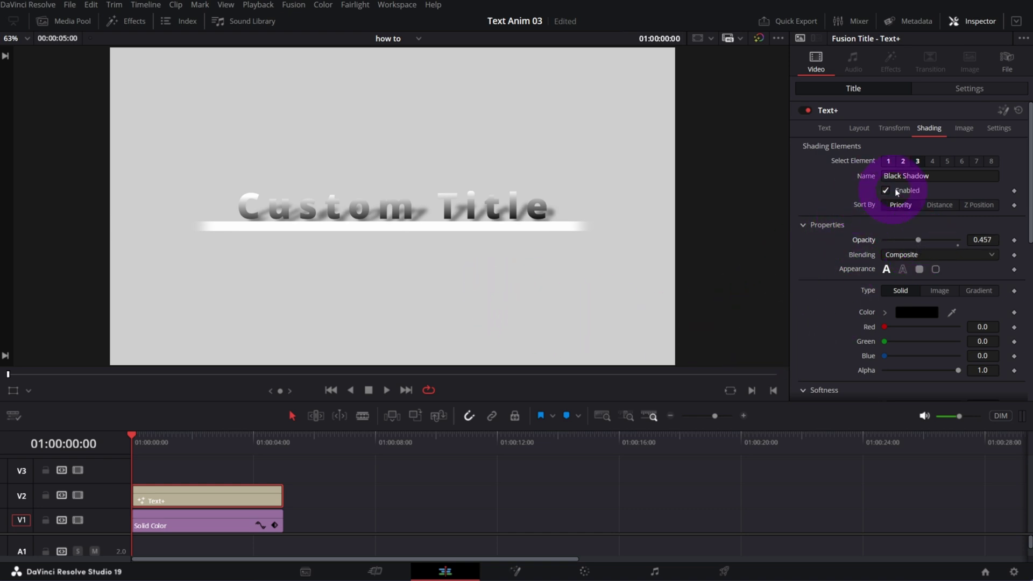
# - Enable shading element 4, named Blue Border, on the title
pyautogui.click(931, 161)
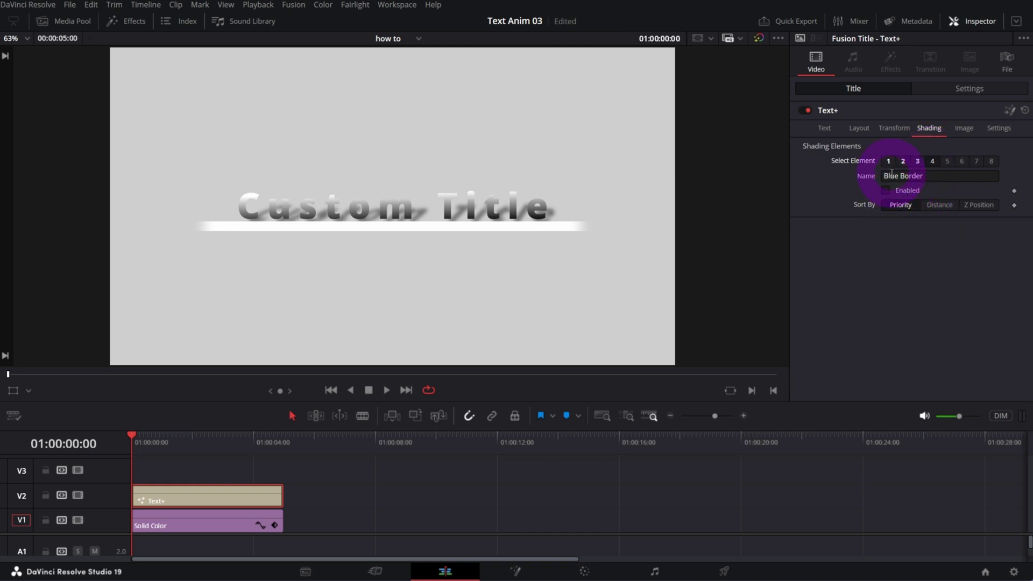
pyautogui.click(887, 192)
pyautogui.click(887, 192)
pyautogui.doubleClick(918, 178)
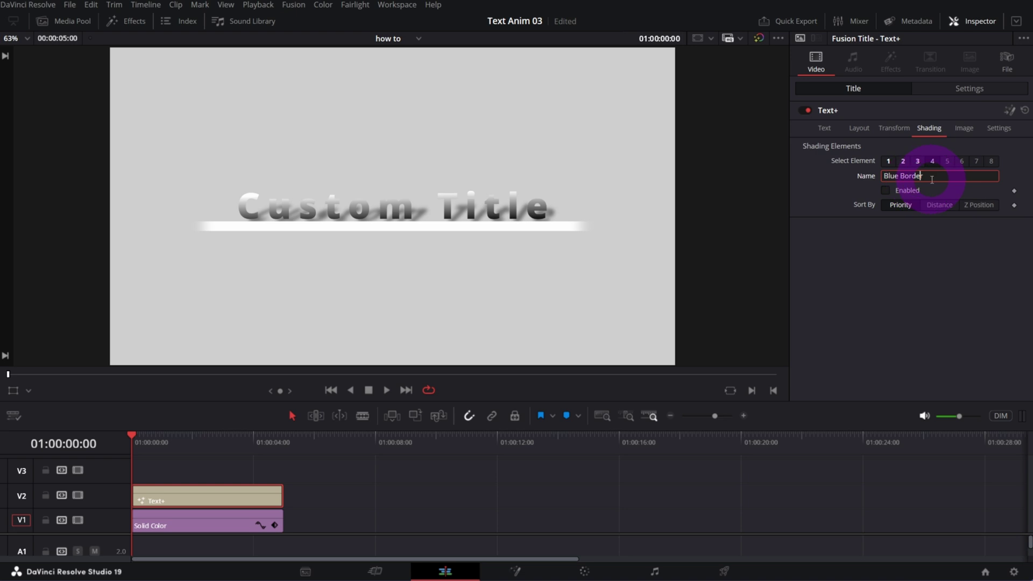
pyautogui.click(886, 191)
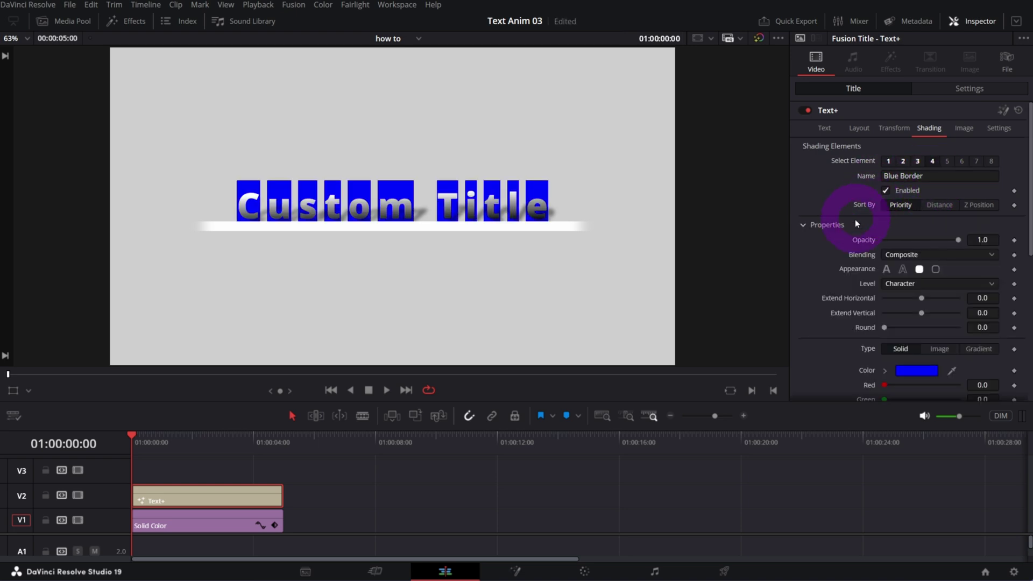
# - Try the outline appearance on shading element 4, and settle on the text fill appearance
pyautogui.scroll(-1, 830, 325)
pyautogui.scroll(-1, 839, 318)
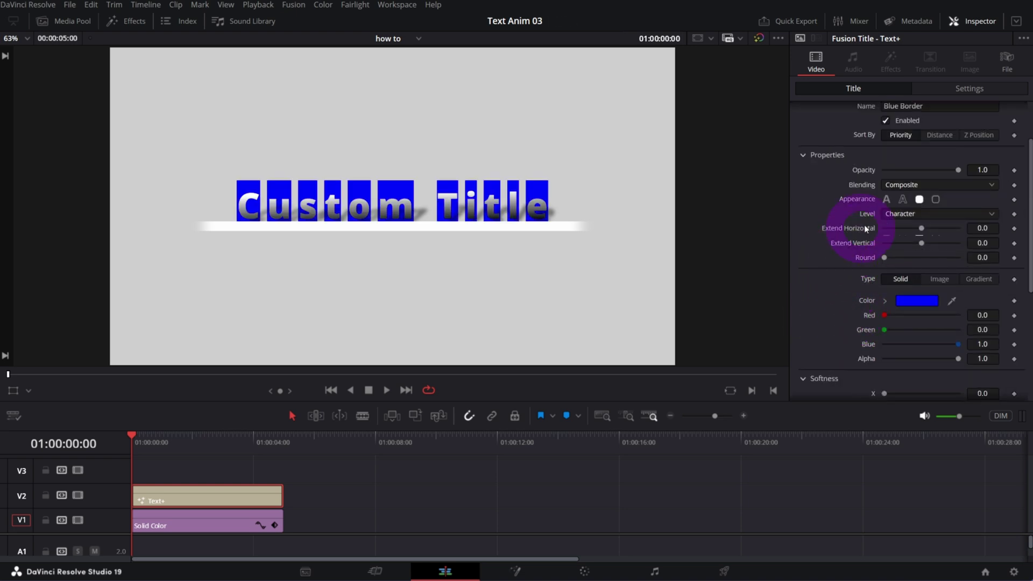
pyautogui.click(902, 199)
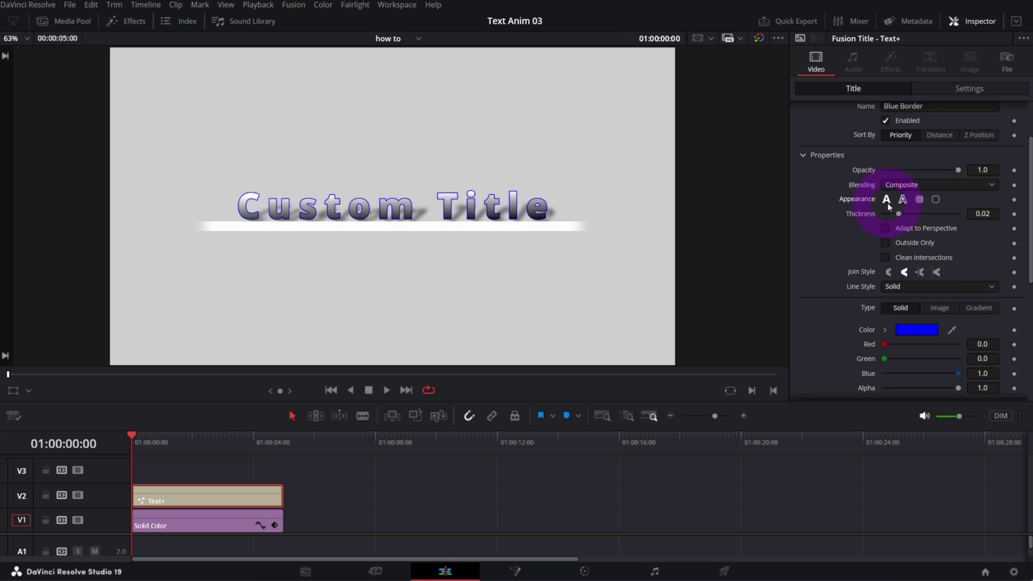
pyautogui.click(887, 200)
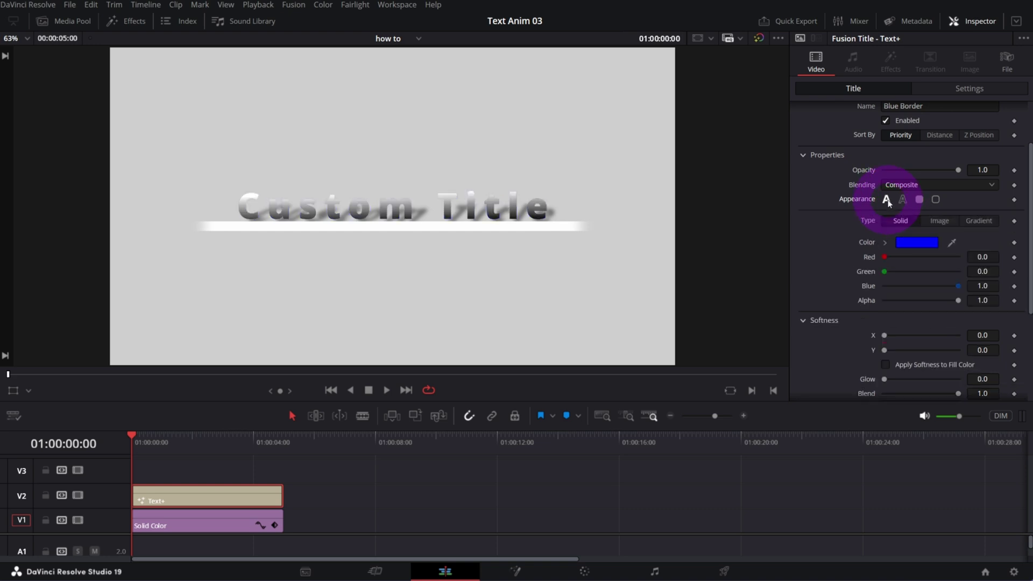
# - Set the solid colour of shading element 4 to black and zoom in on the title to check it
pyautogui.click(917, 243)
pyautogui.click(373, 201)
pyautogui.click(630, 392)
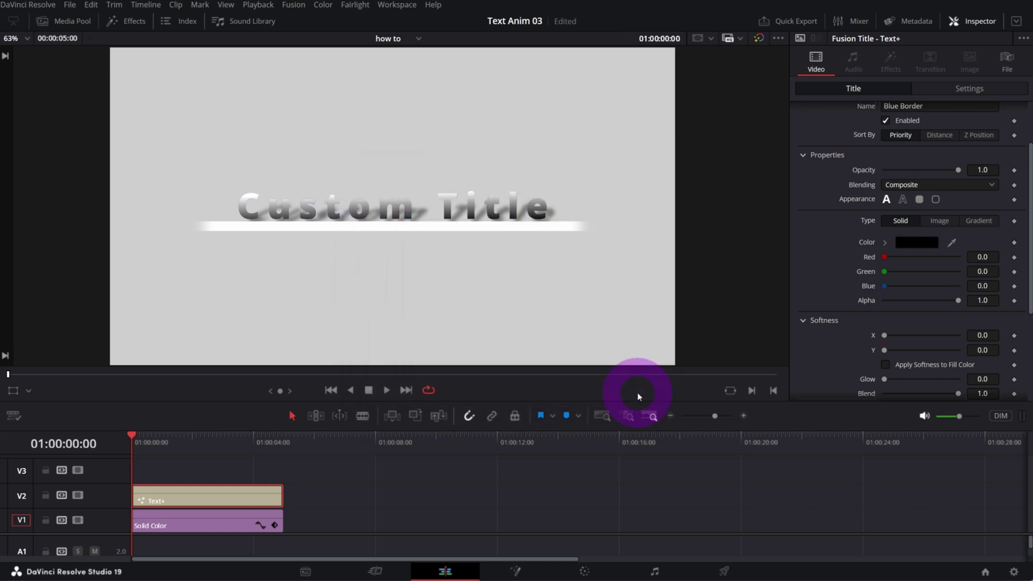
pyautogui.scroll(5, 270, 179)
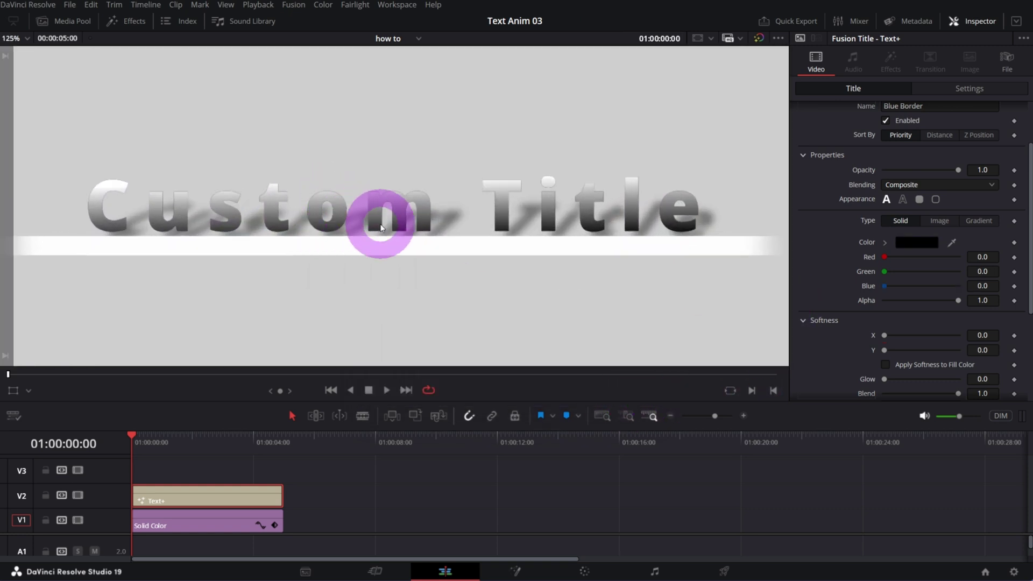
# - Offset black shading element 4 to X 0.008 and Y -0.007, and soften it to X 0.79 and Y 1.1
pyautogui.scroll(-5, 827, 302)
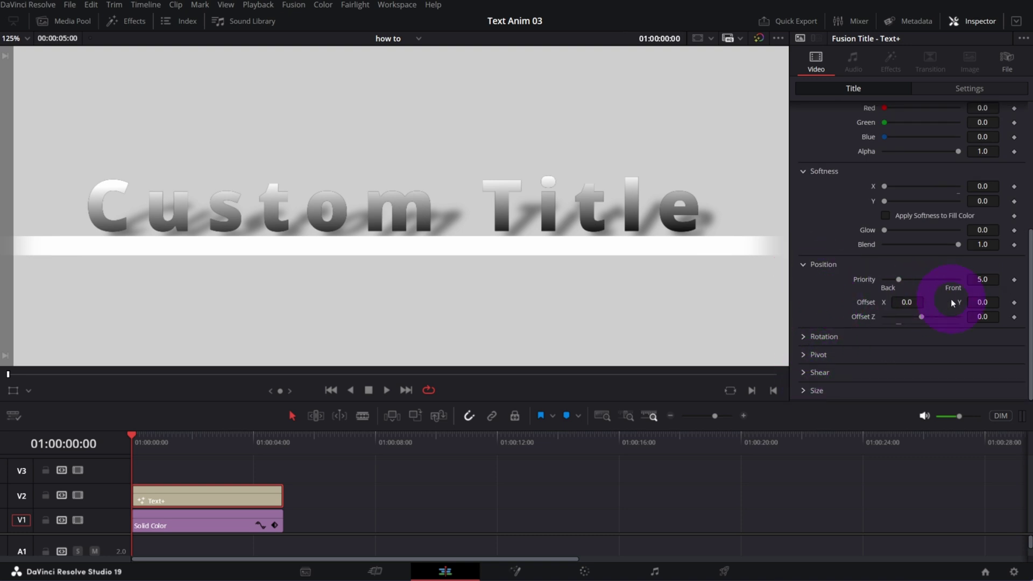
pyautogui.moveTo(981, 306); pyautogui.dragTo(909, 305)
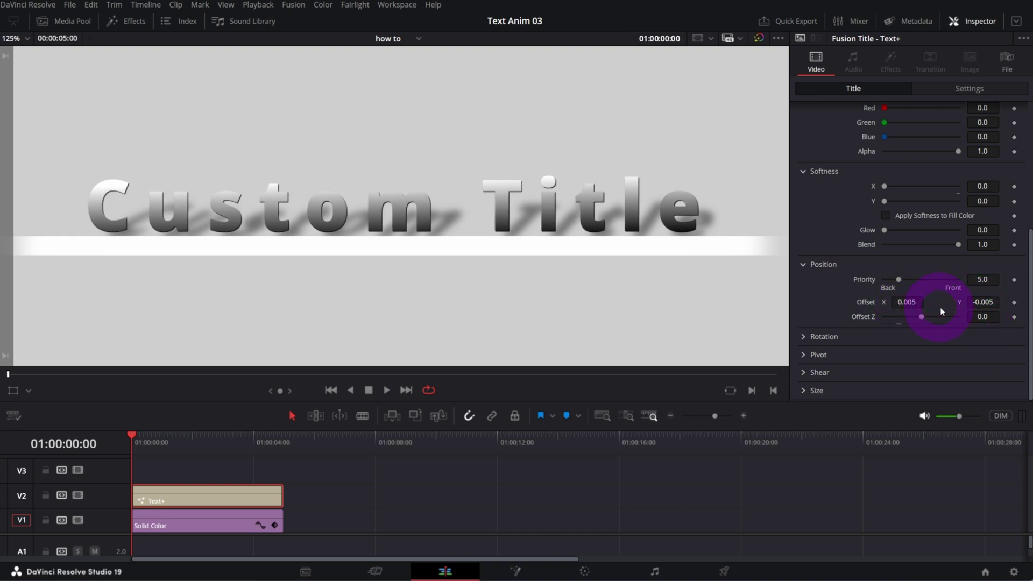
pyautogui.moveTo(982, 309)
pyautogui.mouseDown()
pyautogui.moveTo(951, 296)
pyautogui.moveTo(909, 305)
pyautogui.moveTo(986, 305)
pyautogui.mouseUp()
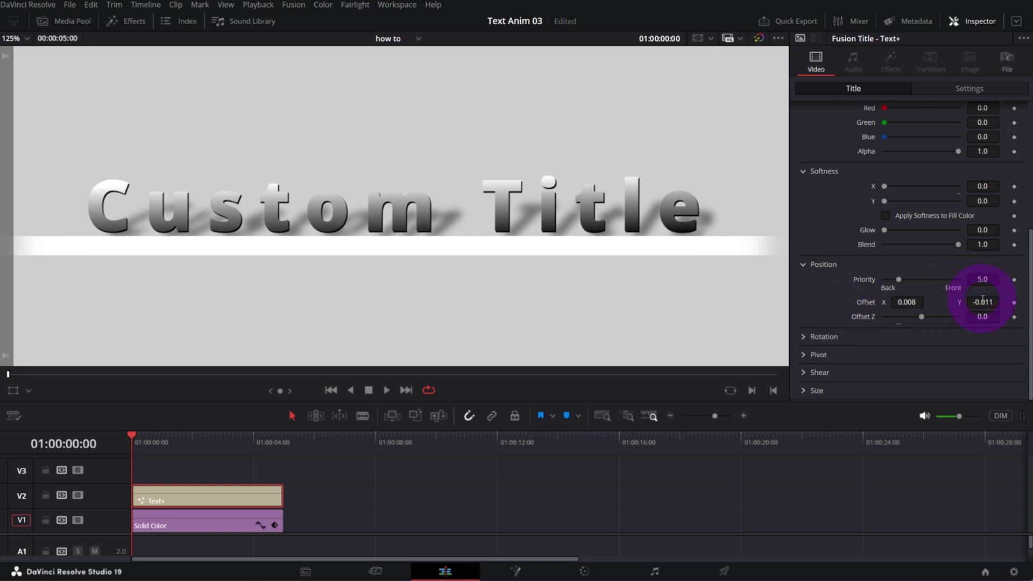
pyautogui.moveTo(982, 300); pyautogui.dragTo(984, 301)
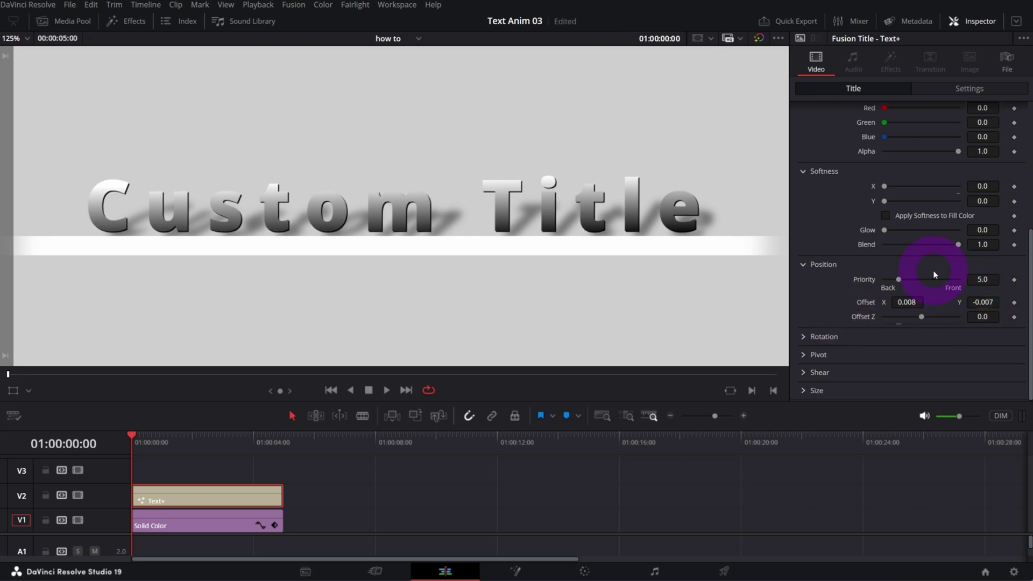
pyautogui.scroll(1, 921, 289)
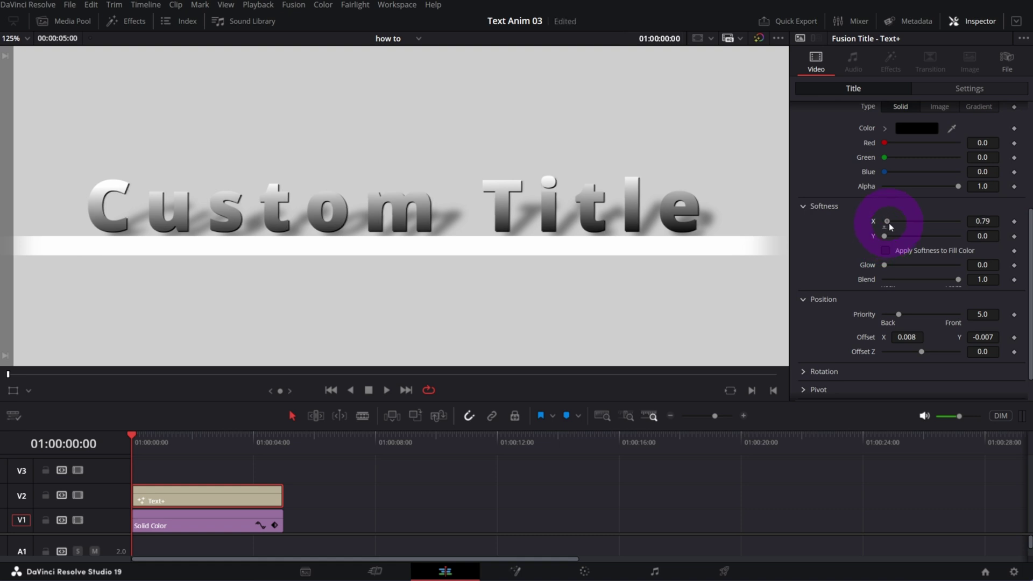
pyautogui.moveTo(884, 236); pyautogui.dragTo(882, 297)
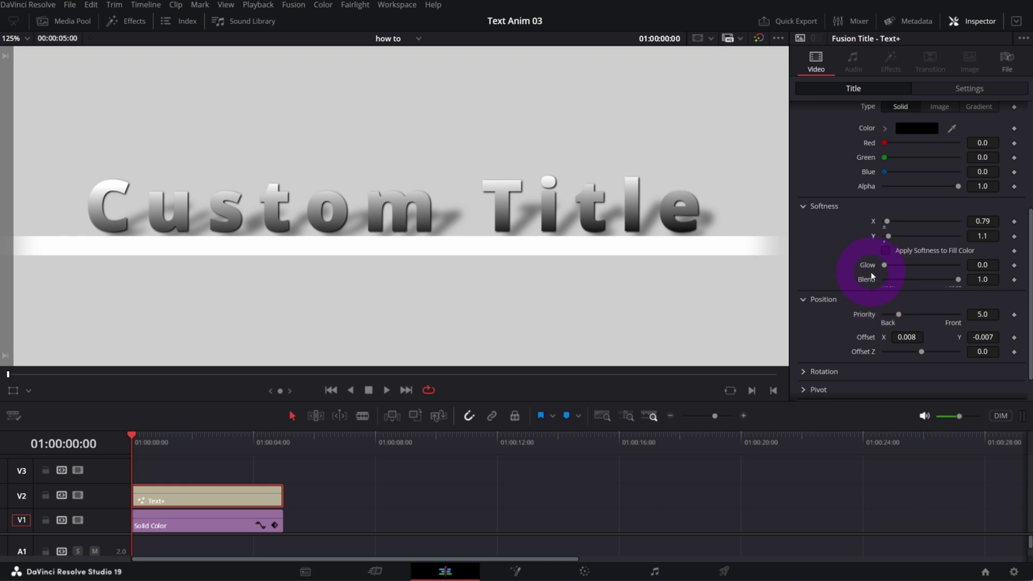
# - Enable shading element 5 on the title with the outline appearance, thickness 0.02 and a solid white colour
pyautogui.scroll(5, 874, 275)
pyautogui.click(947, 161)
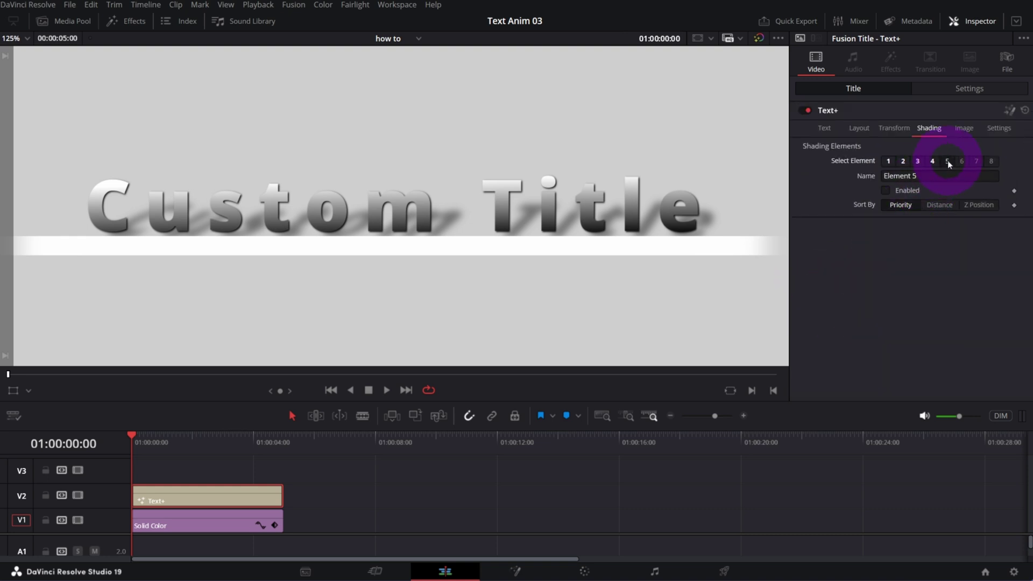
pyautogui.click(886, 191)
pyautogui.click(901, 288)
pyautogui.click(951, 263)
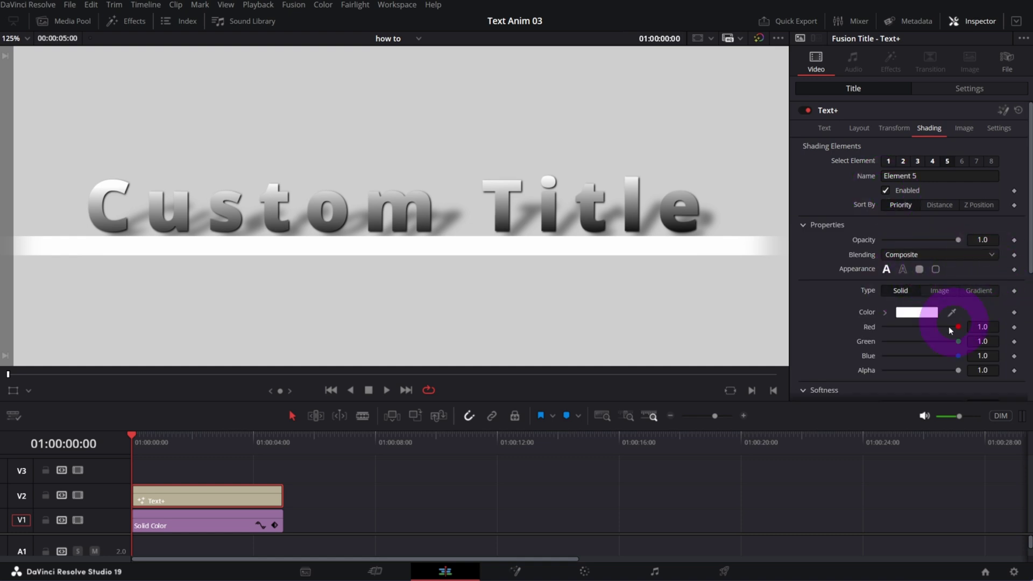
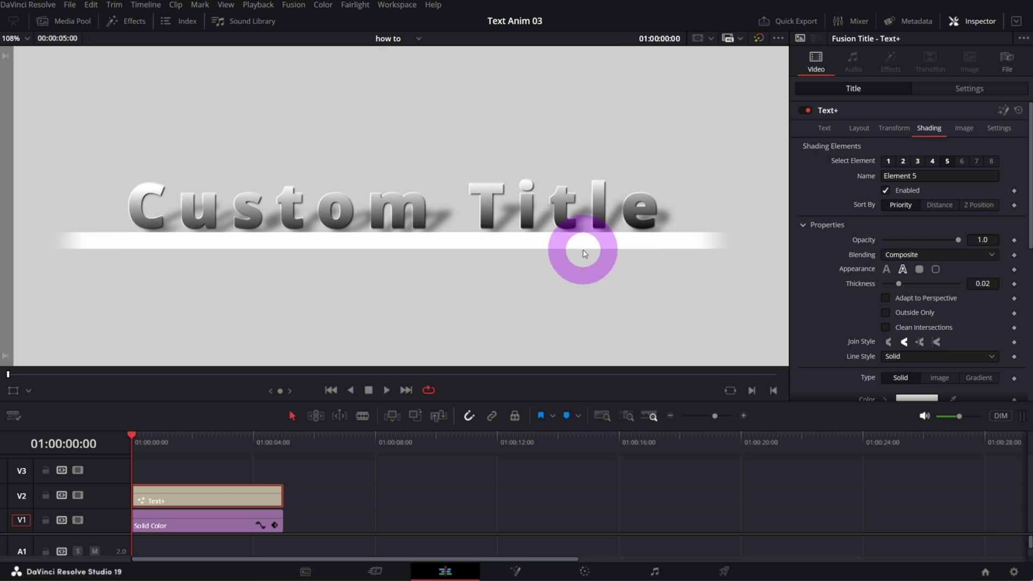
# - Thin the underline bar of shading element 1 to Size Y 0.074 and raise it to Y offset -0.082
pyautogui.click(887, 161)
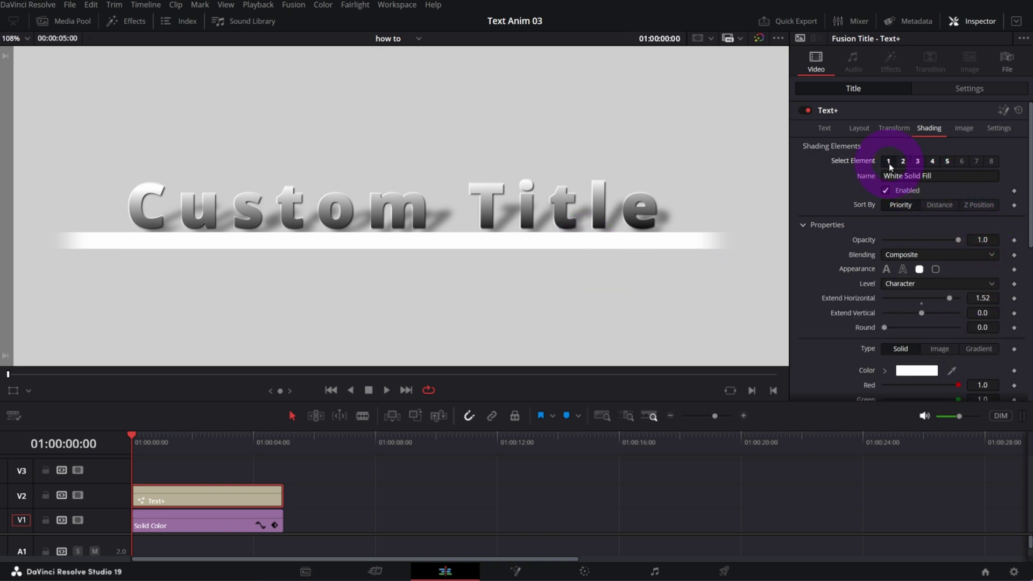
pyautogui.scroll(-10, 809, 323)
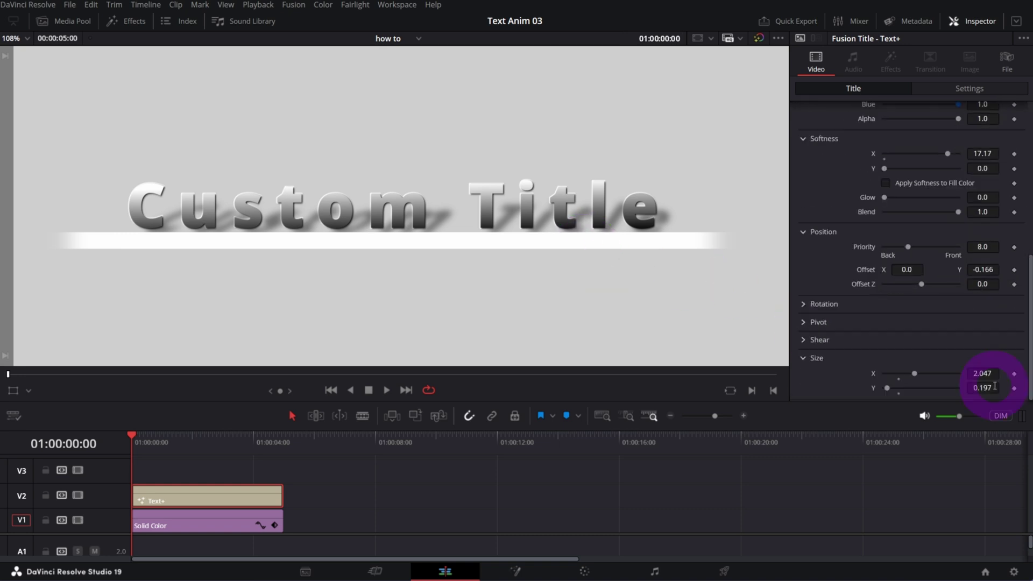
pyautogui.moveTo(990, 386); pyautogui.dragTo(919, 384)
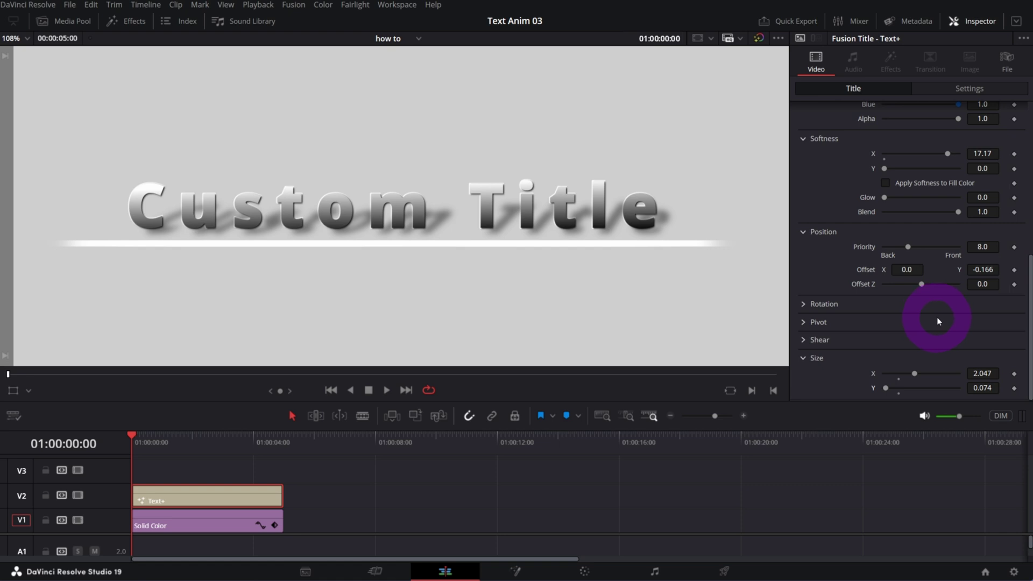
pyautogui.moveTo(982, 270)
pyautogui.mouseDown()
pyautogui.moveTo(1030, 266)
pyautogui.moveTo(981, 270)
pyautogui.mouseUp()
# - Set the underline bar's solid colour to dark grey #555555
pyautogui.scroll(5, 882, 279)
pyautogui.click(916, 237)
pyautogui.moveTo(650, 253)
pyautogui.mouseDown()
pyautogui.moveTo(651, 272)
pyautogui.moveTo(652, 247)
pyautogui.moveTo(651, 263)
pyautogui.mouseUp()
pyautogui.moveTo(532, 168); pyautogui.dragTo(193, 298)
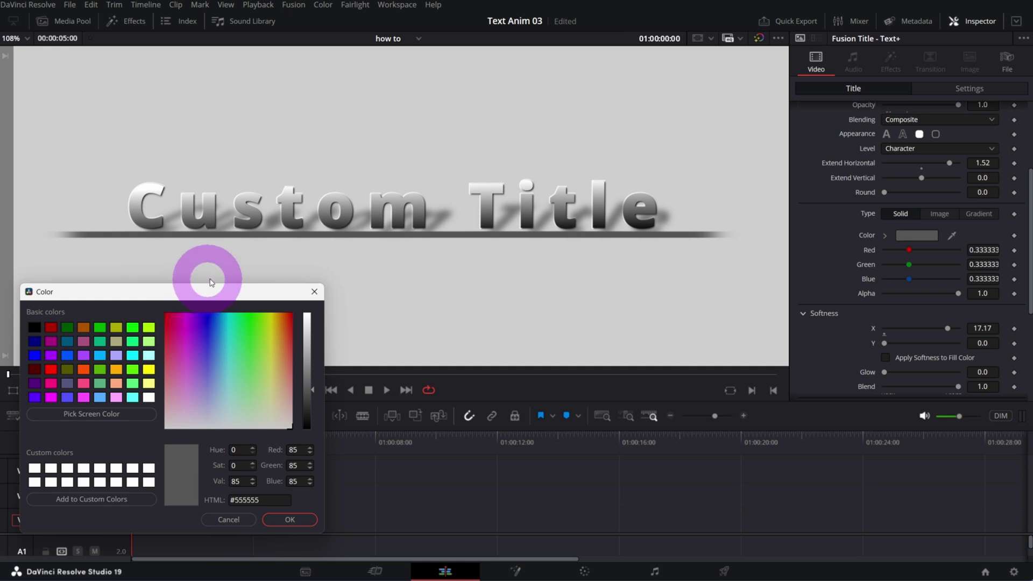
pyautogui.click(307, 520)
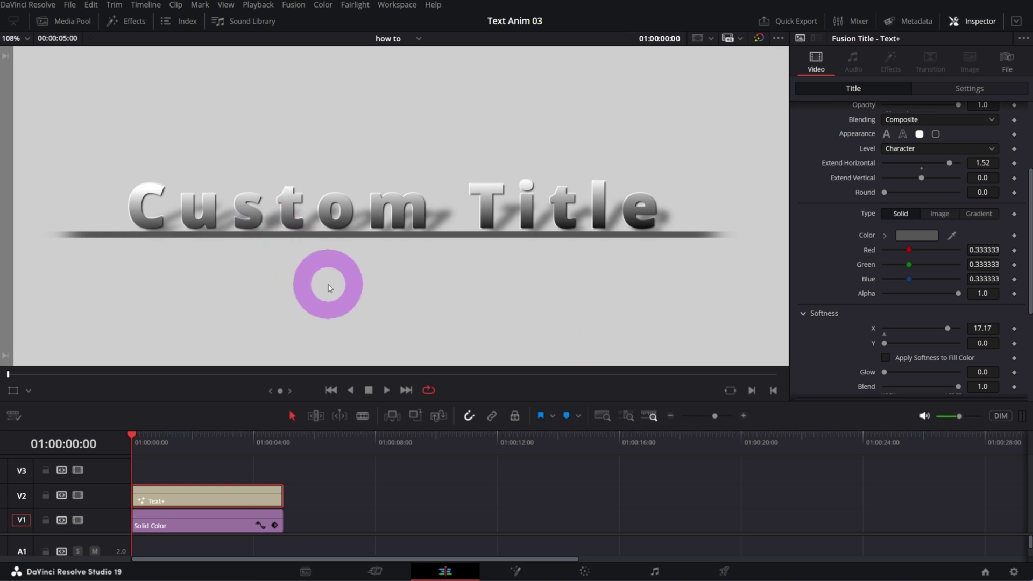
# - Apply the Resolve FX Glow effect to the Text+ clip and enable Alpha Limits Effect
pyautogui.click(126, 21)
pyautogui.click(43, 58)
pyautogui.write('glow')
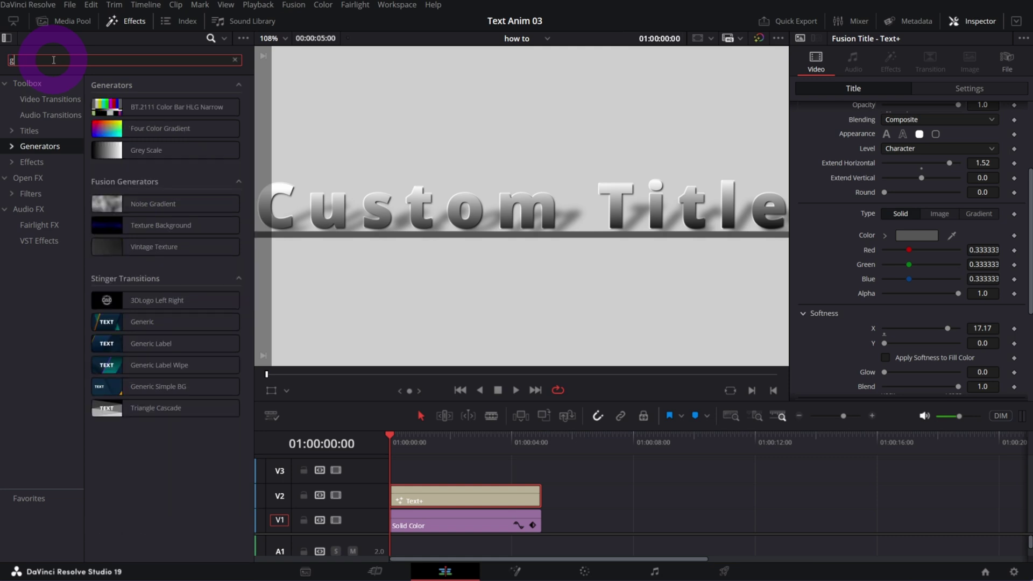
pyautogui.click(37, 183)
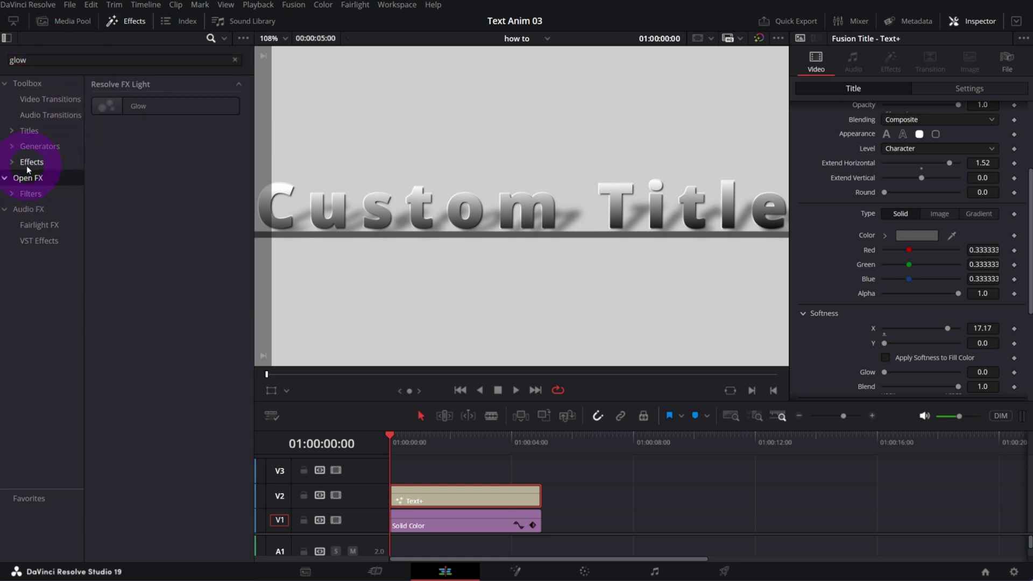
pyautogui.moveTo(113, 107); pyautogui.dragTo(483, 476)
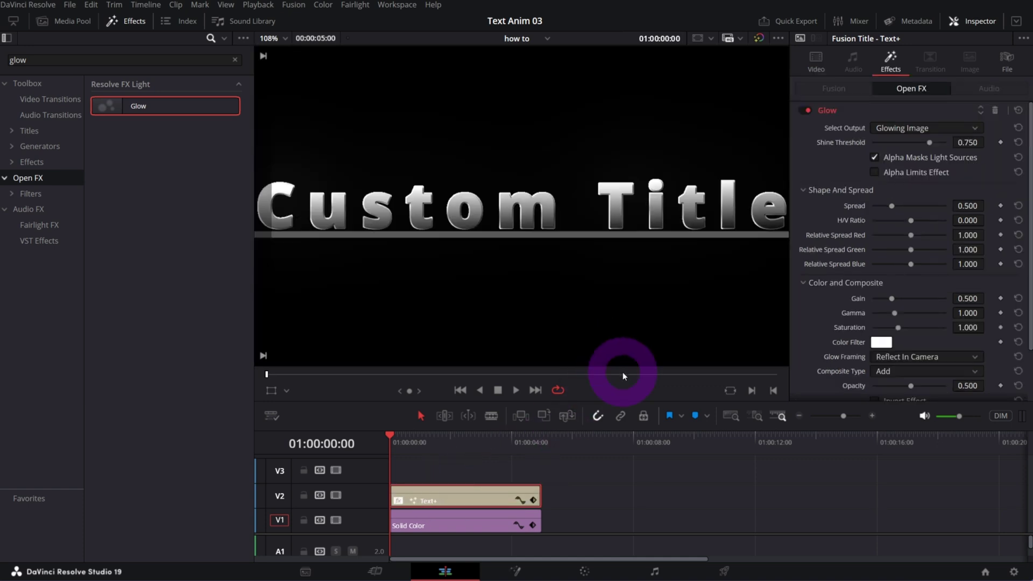
pyautogui.click(118, 26)
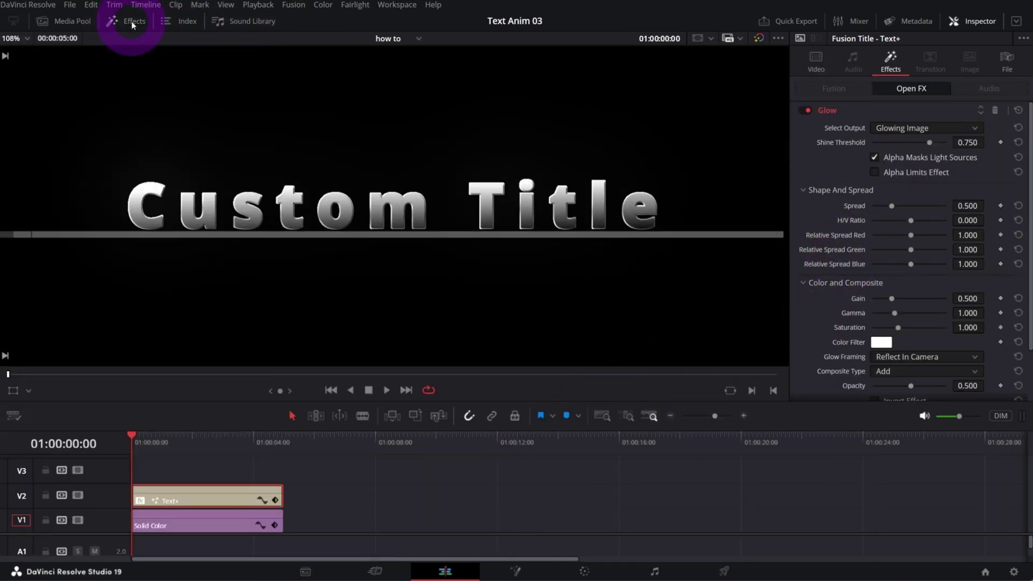
pyautogui.click(872, 172)
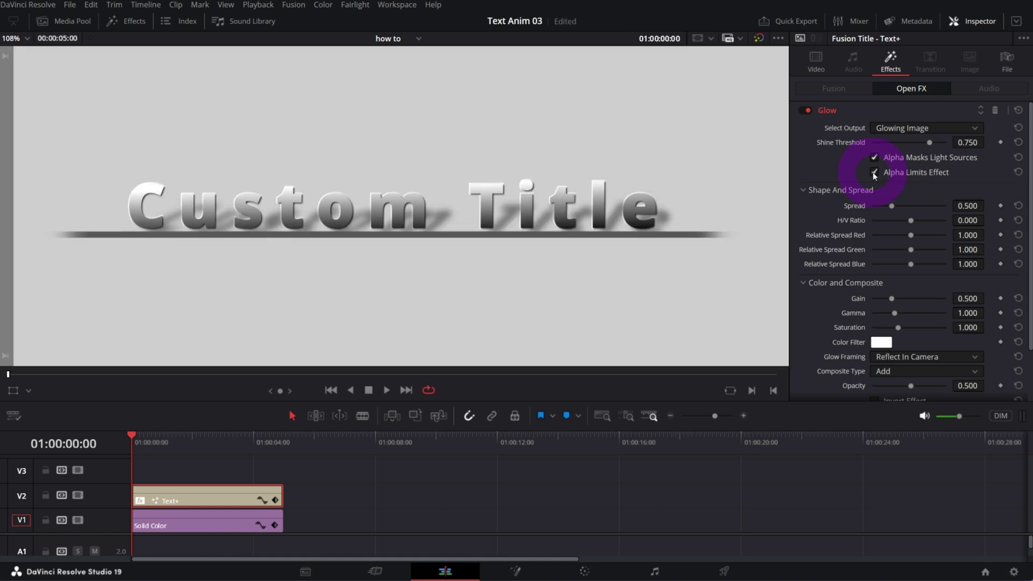
# - Try orange for the Glow's colour filter, and settle on light cyan
pyautogui.scroll(-1, 819, 294)
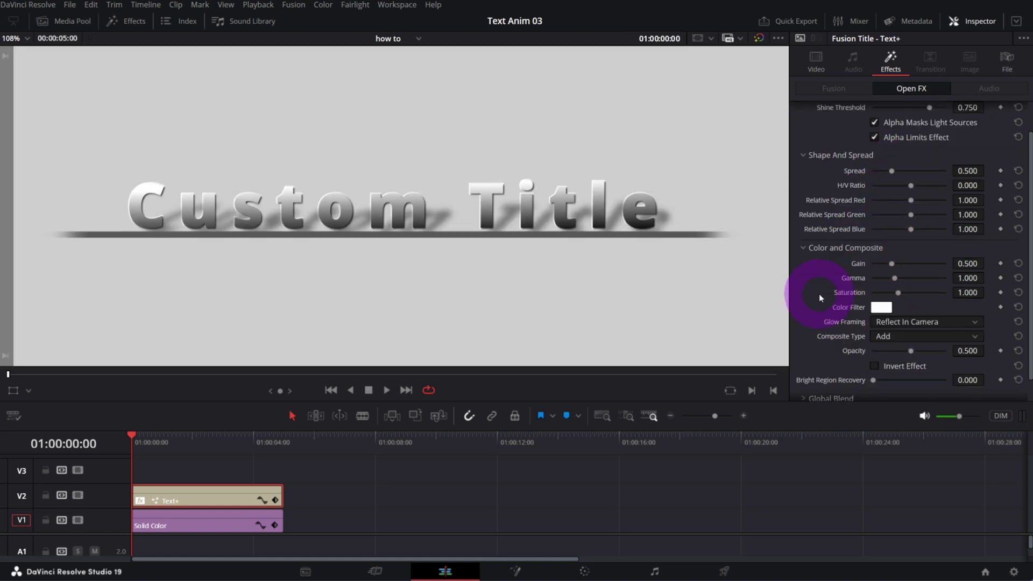
pyautogui.scroll(-1, 819, 293)
pyautogui.click(882, 284)
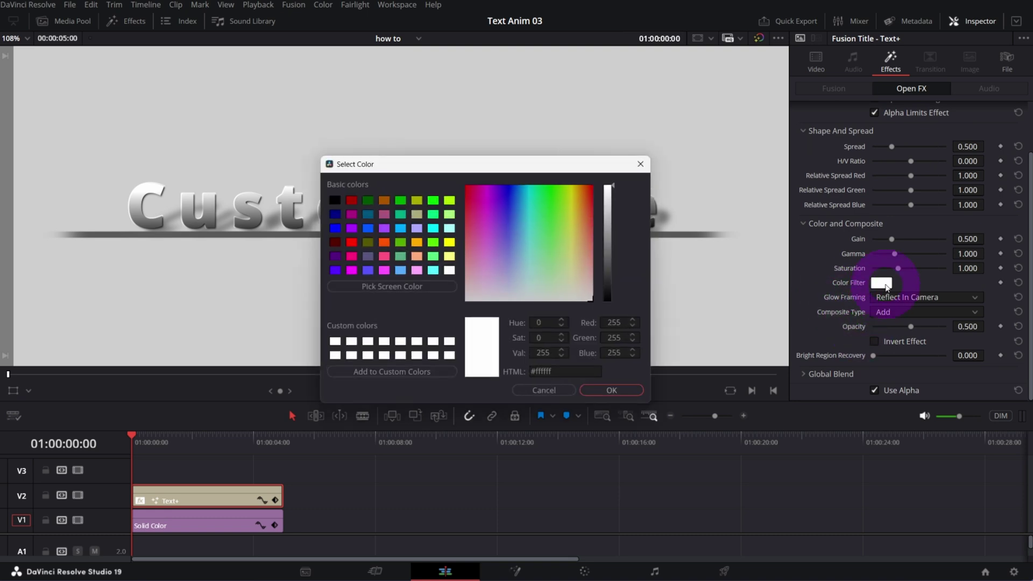
pyautogui.click(385, 244)
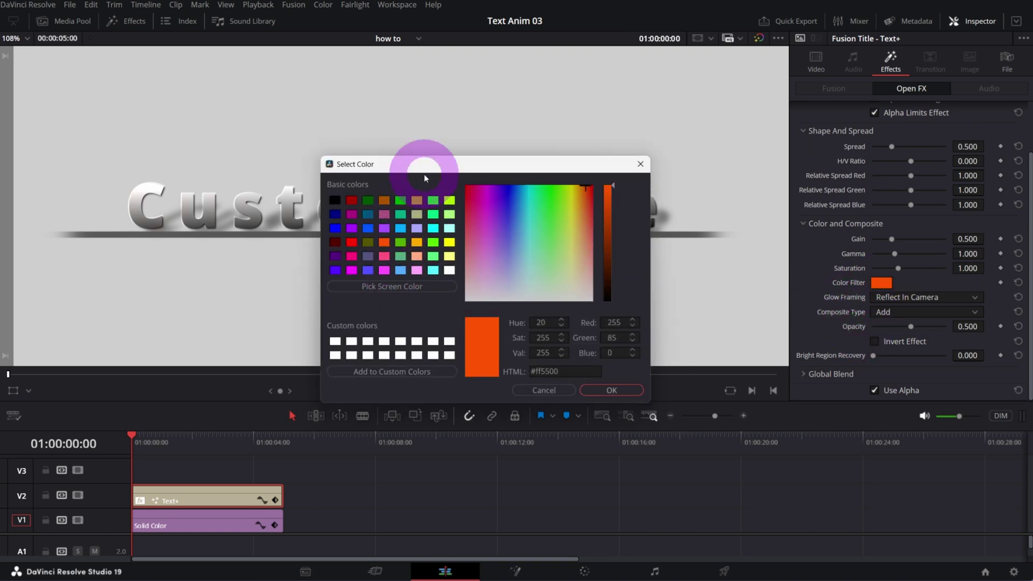
pyautogui.moveTo(425, 164); pyautogui.dragTo(141, 261)
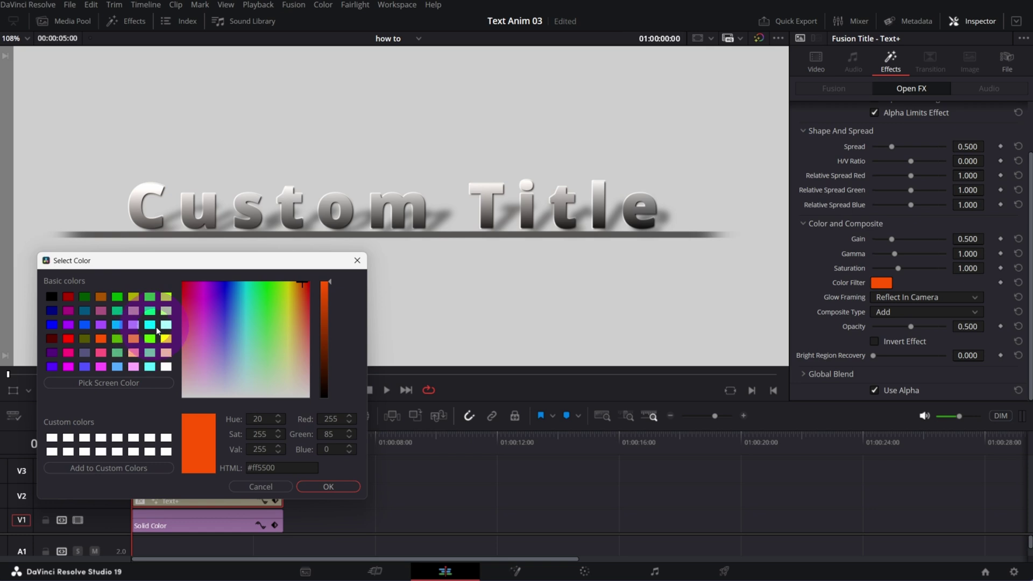
pyautogui.click(150, 325)
pyautogui.click(328, 486)
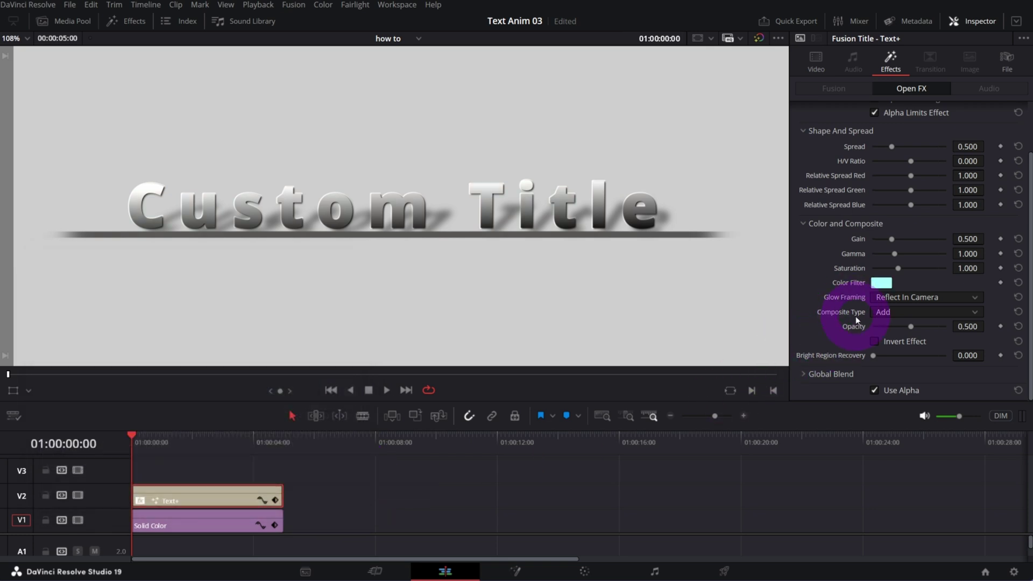
# - Set the Glow's opacity to 0.628, gain to 1.395 and shine threshold to 0.349
pyautogui.moveTo(912, 326); pyautogui.dragTo(934, 331)
pyautogui.moveTo(899, 240); pyautogui.dragTo(925, 240)
pyautogui.scroll(2, 901, 203)
pyautogui.moveTo(929, 143); pyautogui.dragTo(898, 148)
# - Compare the title with the Glow effect off and on, leave it enabled, and save the project
pyautogui.click(806, 110)
pyautogui.click(806, 111)
pyautogui.click(806, 111)
pyautogui.click(807, 111)
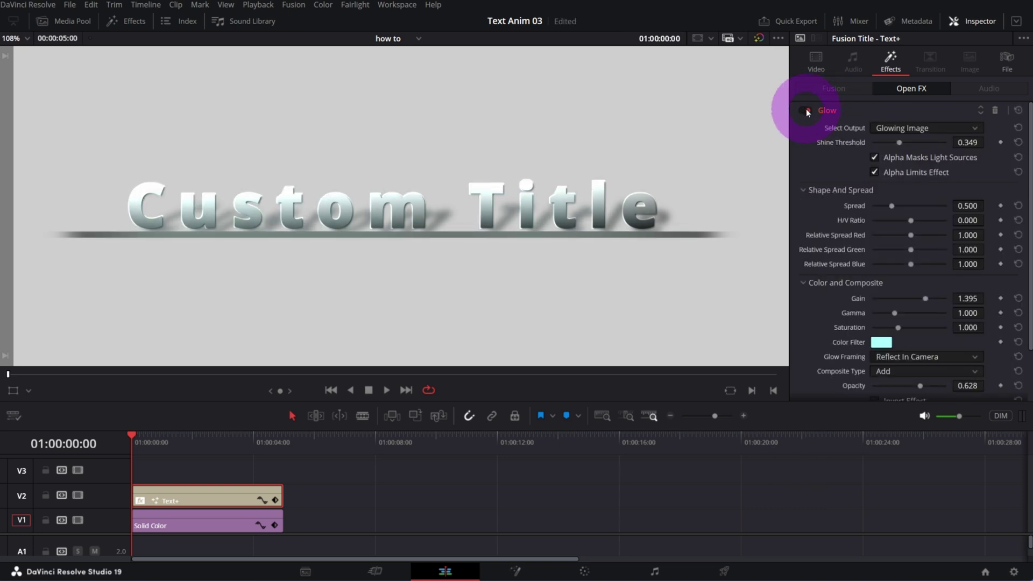
pyautogui.hotkey('ctrl', 's')
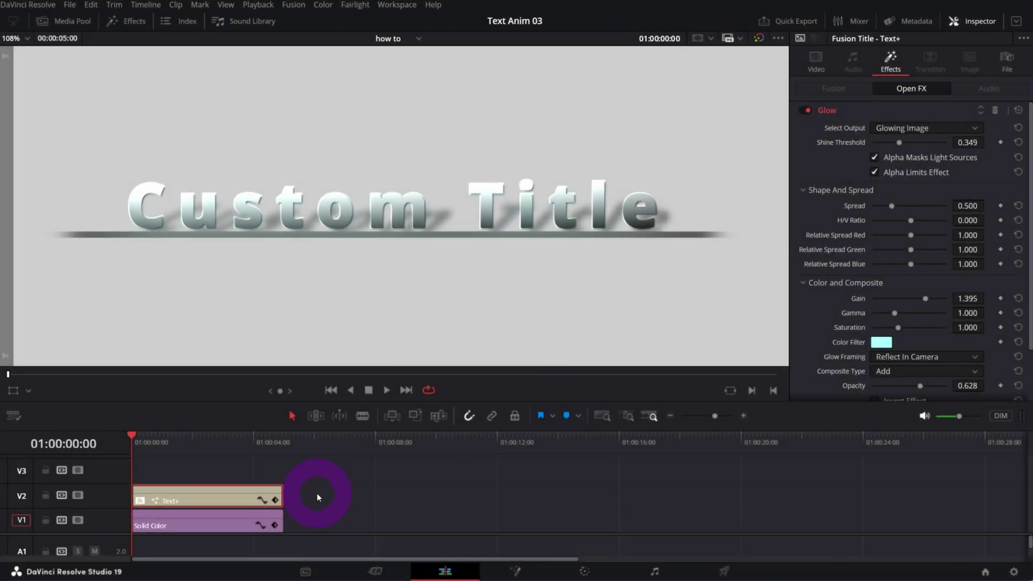
# - Shrink the underline bar of shading element 1 to Size X 0.0 and keyframe it at the start of the clip
pyautogui.moveTo(223, 492)
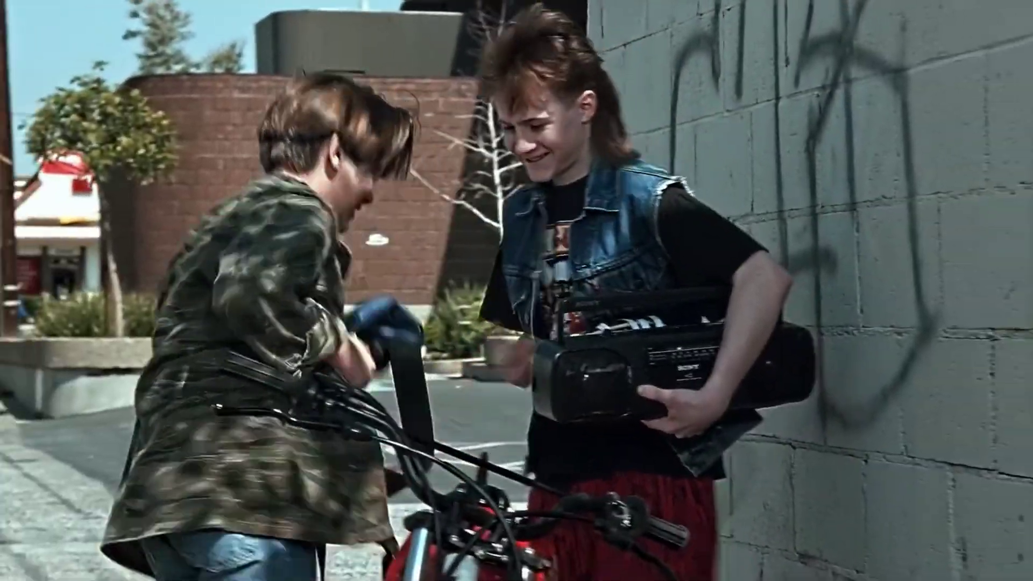
pyautogui.click(227, 487)
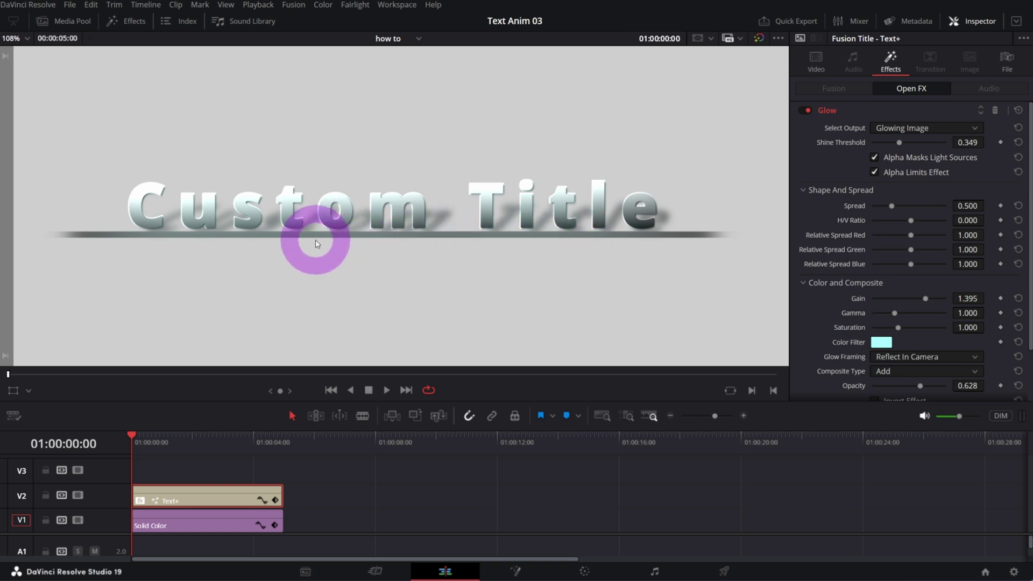
pyautogui.click(815, 59)
pyautogui.scroll(6, 887, 245)
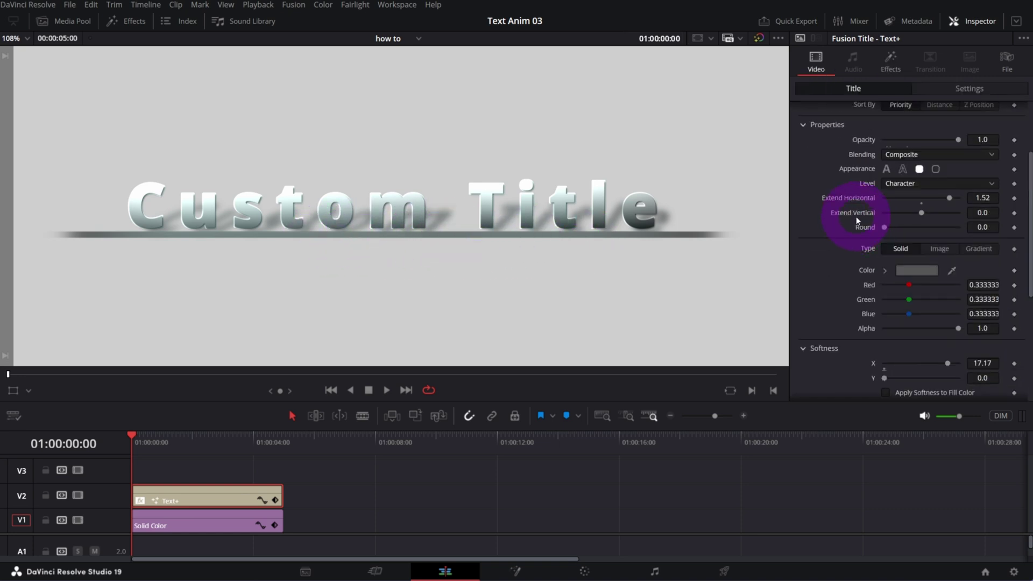
pyautogui.scroll(-6, 857, 234)
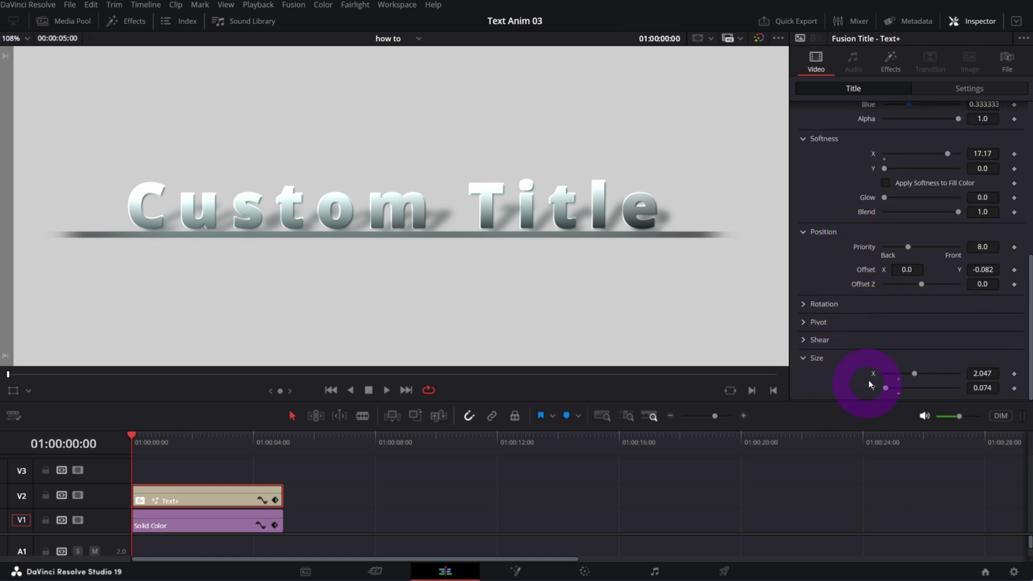
pyautogui.moveTo(912, 373)
pyautogui.mouseDown()
pyautogui.moveTo(864, 379)
pyautogui.moveTo(915, 372)
pyautogui.moveTo(878, 375)
pyautogui.moveTo(905, 375)
pyautogui.mouseUp()
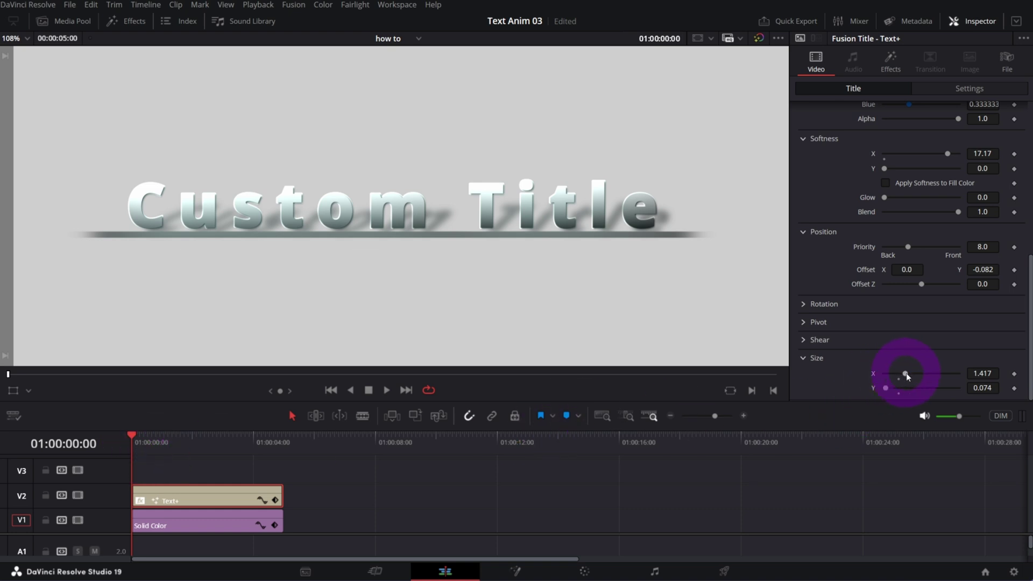
pyautogui.moveTo(906, 373); pyautogui.dragTo(882, 388)
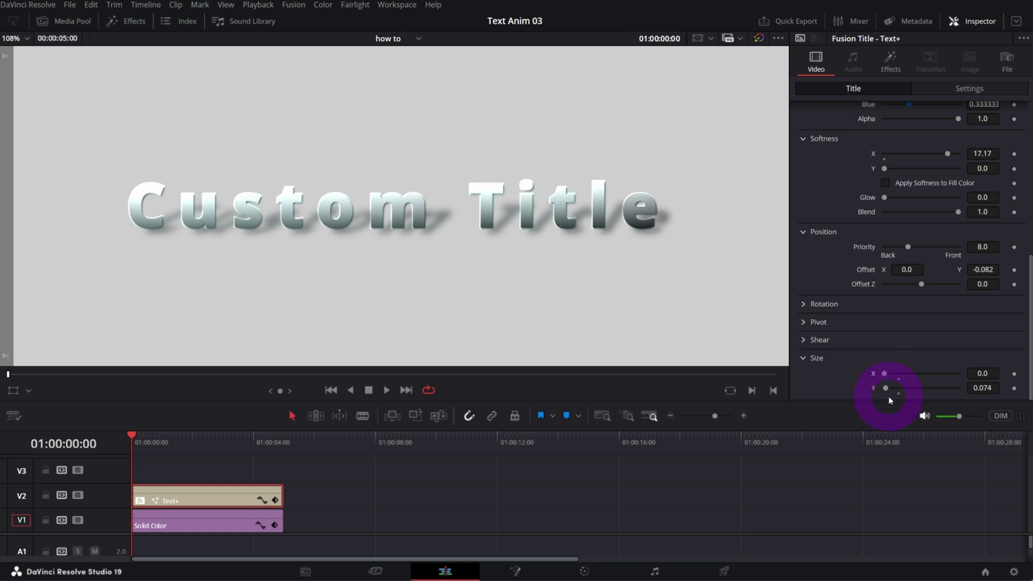
pyautogui.click(1012, 373)
pyautogui.click(1014, 375)
# - Keyframe the underline bar's Size X at about 1.575 at 01:00:00:23, and return to the start of the timeline
pyautogui.moveTo(140, 444); pyautogui.dragTo(149, 444)
pyautogui.press('space')
pyautogui.click(135, 444)
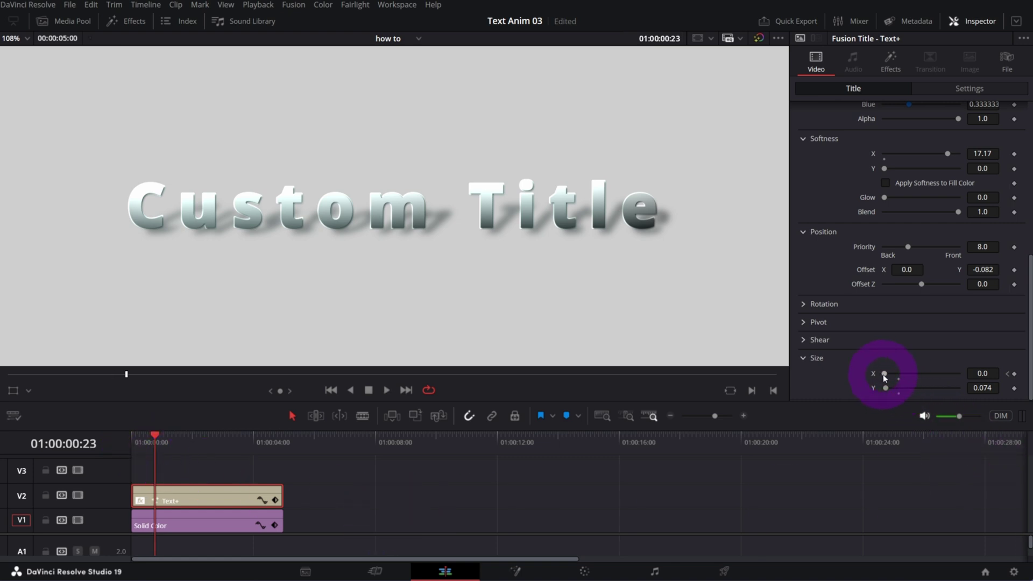
pyautogui.moveTo(883, 376); pyautogui.dragTo(906, 375)
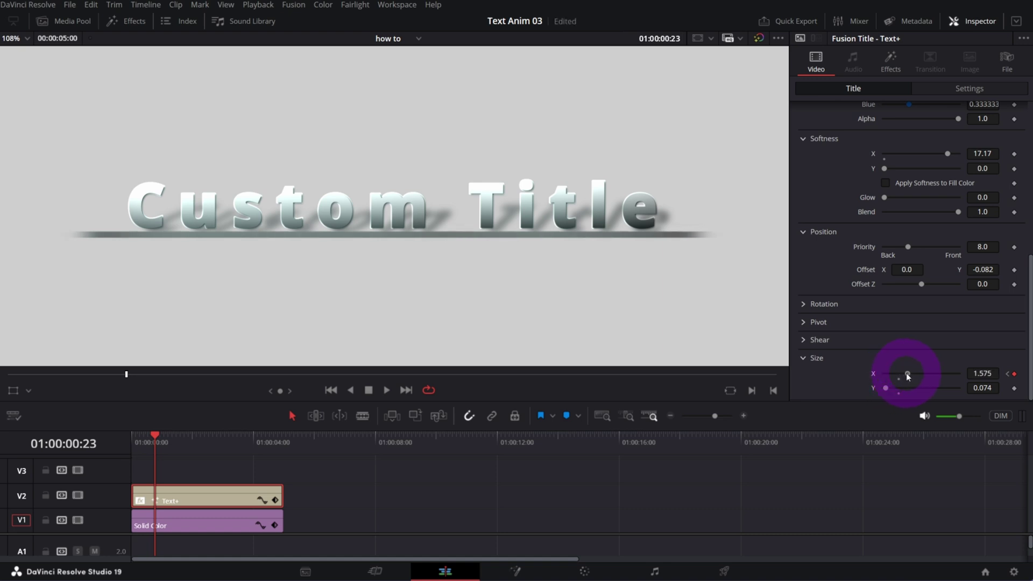
pyautogui.moveTo(907, 375); pyautogui.dragTo(909, 375)
pyautogui.click(331, 389)
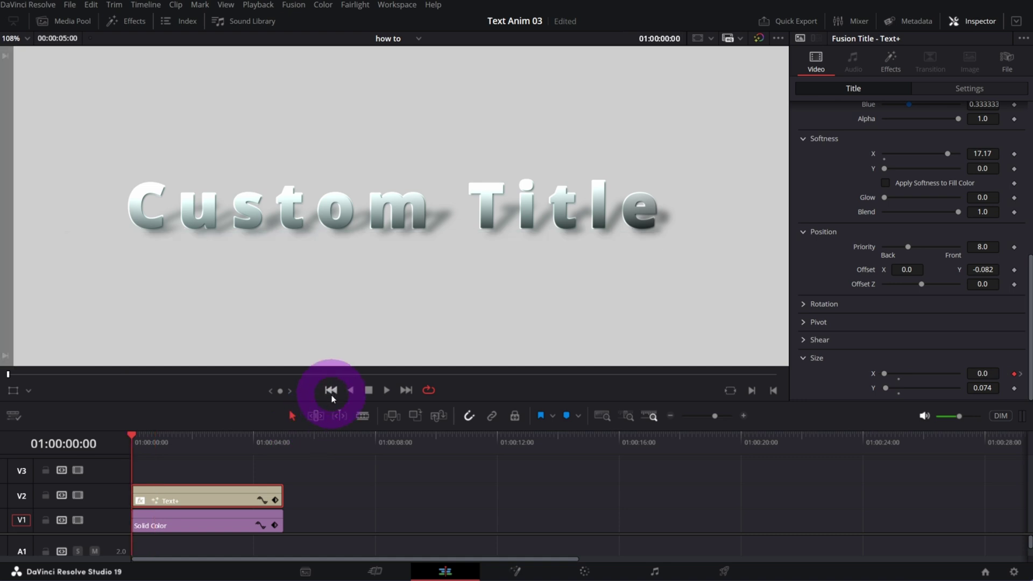
# - Play back the underline bar's growth animation repeatedly from the start of the timeline and stop playback
pyautogui.click(386, 391)
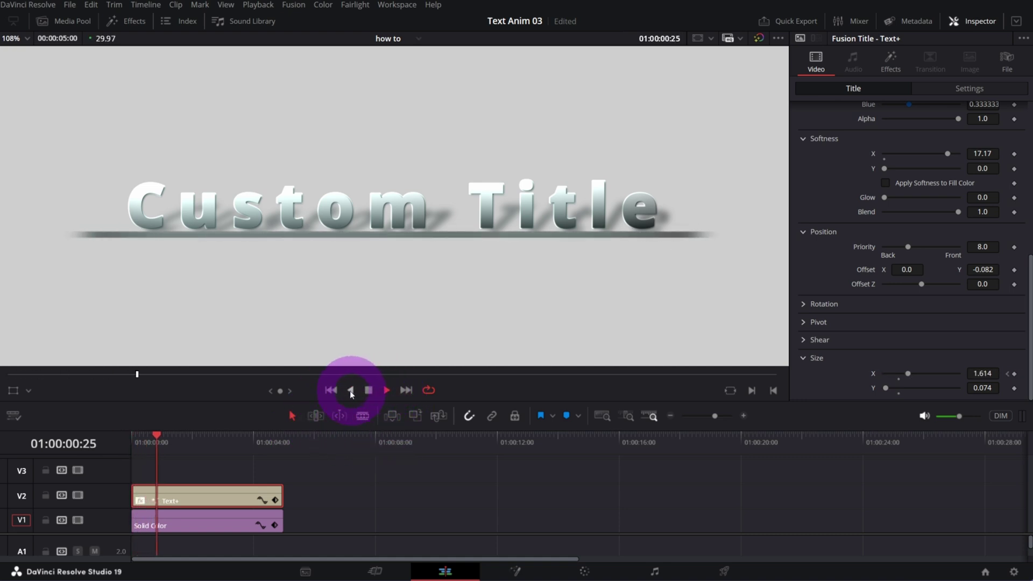
pyautogui.click(331, 390)
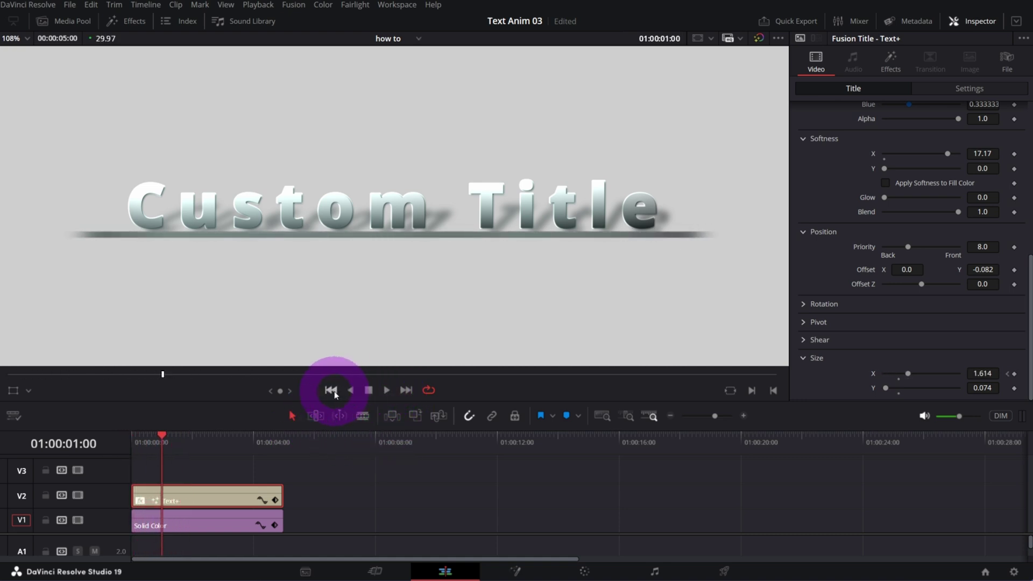
pyautogui.click(331, 390)
pyautogui.click(333, 392)
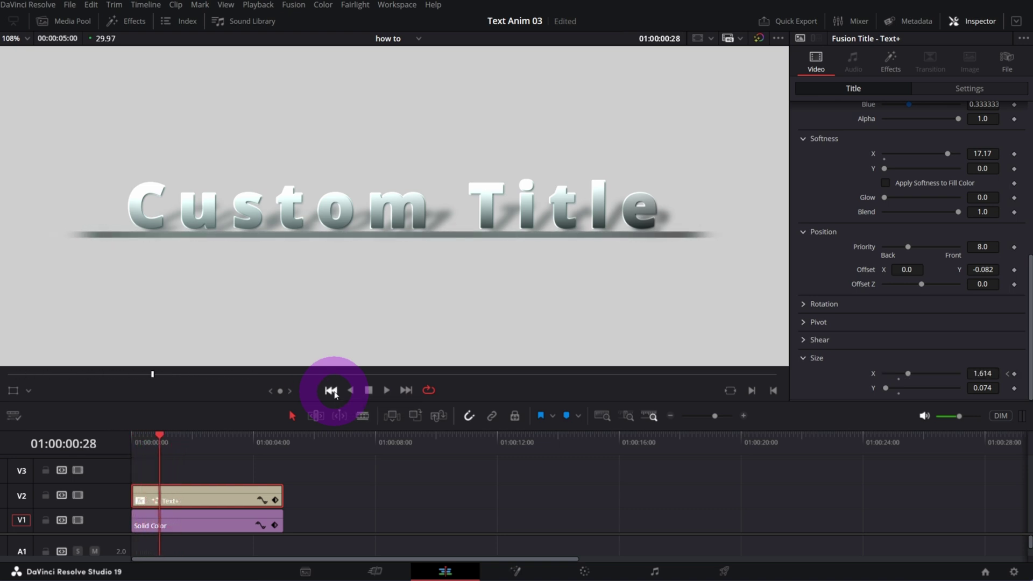
pyautogui.click(332, 392)
pyautogui.click(369, 389)
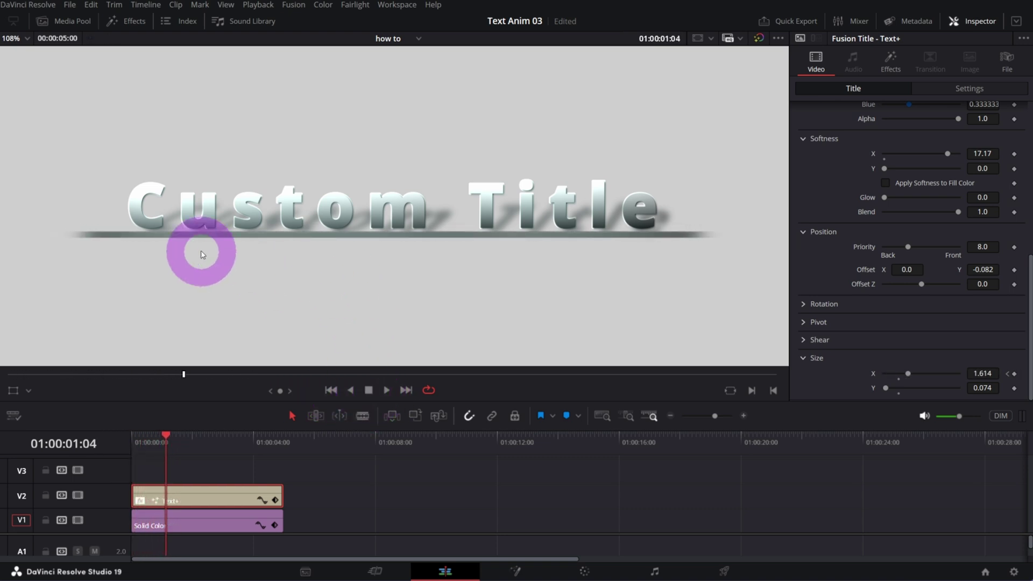
pyautogui.moveTo(315, 298)
pyautogui.mouseDown()
pyautogui.moveTo(337, 191)
pyautogui.moveTo(359, 204)
pyautogui.mouseUp()
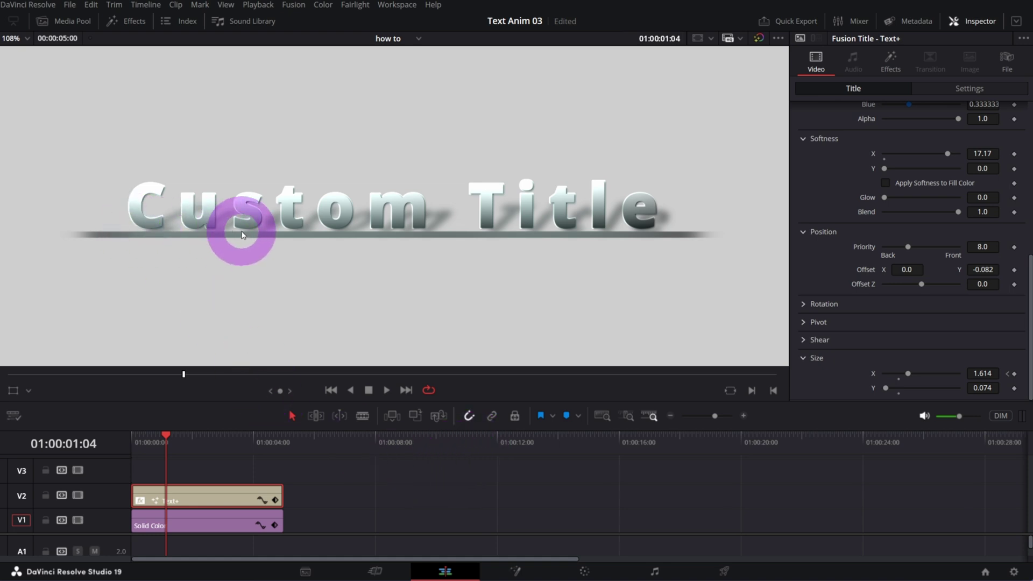
# - Look through the title's shading elements, including 4 and 5, and select element 2, Red Outline
pyautogui.scroll(5, 903, 166)
pyautogui.click(903, 160)
pyautogui.click(903, 161)
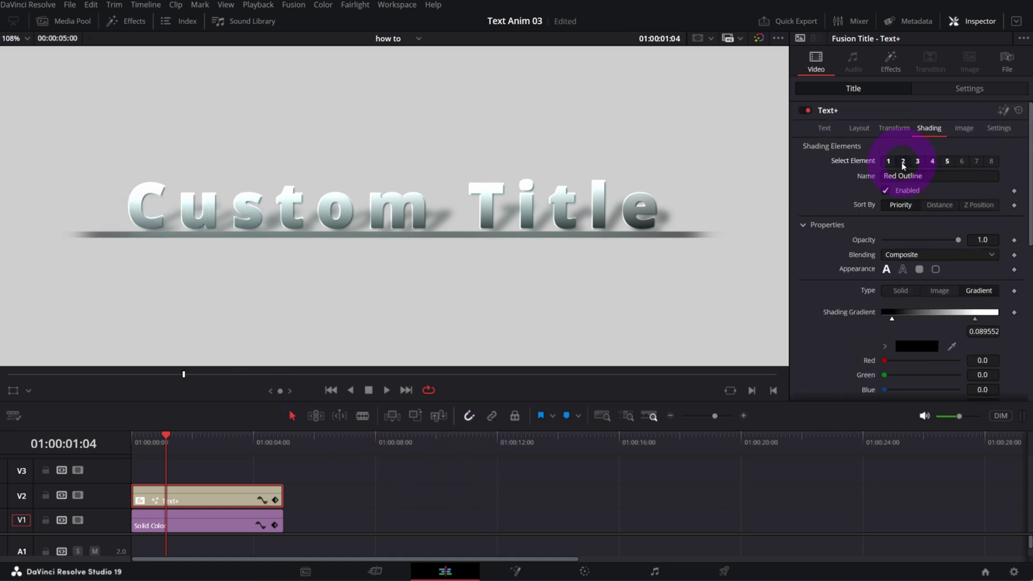
pyautogui.click(932, 161)
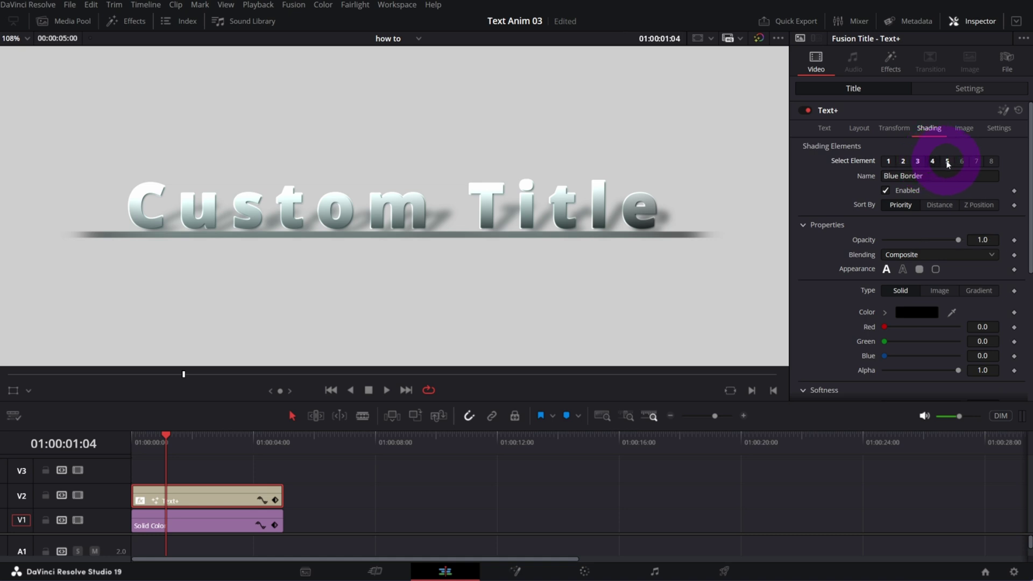
pyautogui.click(947, 161)
pyautogui.click(913, 164)
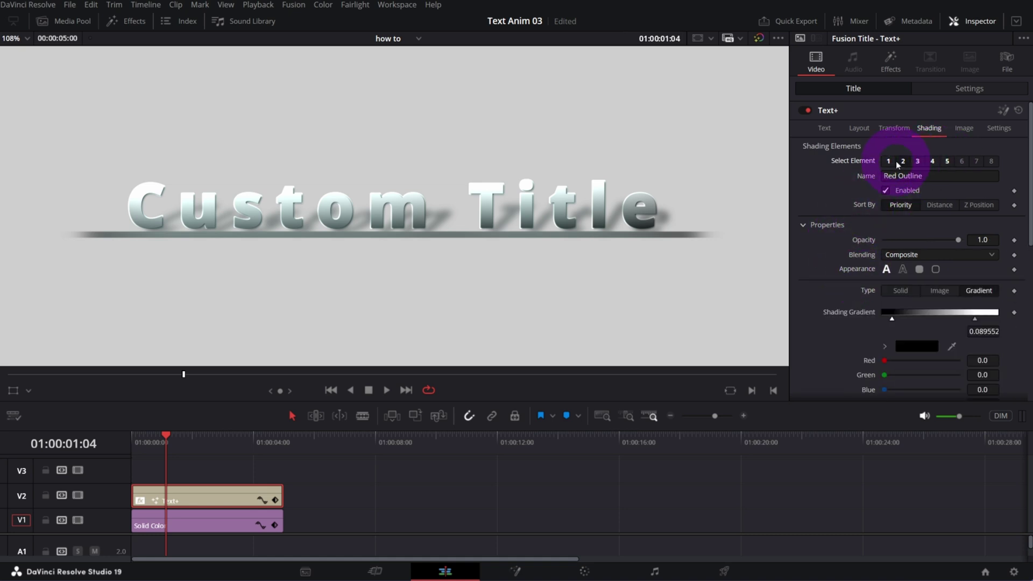
# - Try shifting shading element 2 vertically with Offset Y at about -0.077, and reset the offset to 0.0
pyautogui.scroll(-2, 849, 266)
pyautogui.scroll(-8, 849, 265)
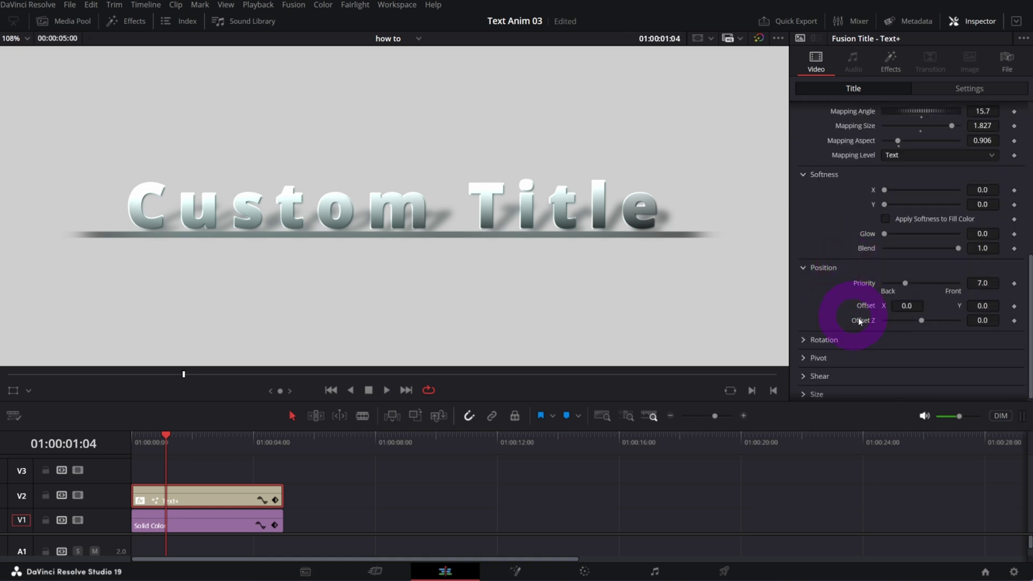
pyautogui.moveTo(982, 306); pyautogui.dragTo(925, 344)
pyautogui.moveTo(944, 349); pyautogui.dragTo(982, 307)
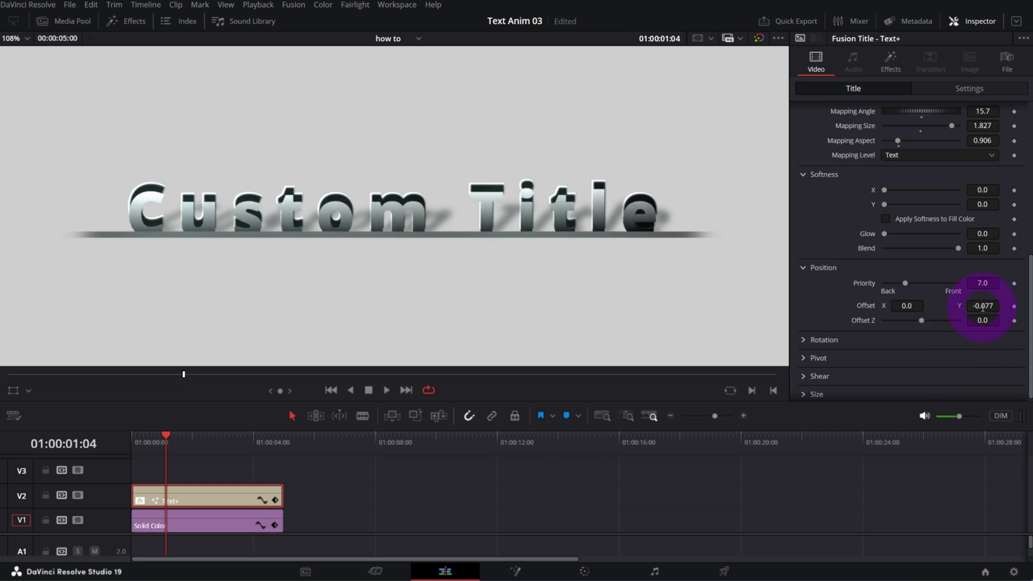
pyautogui.doubleClick(871, 308)
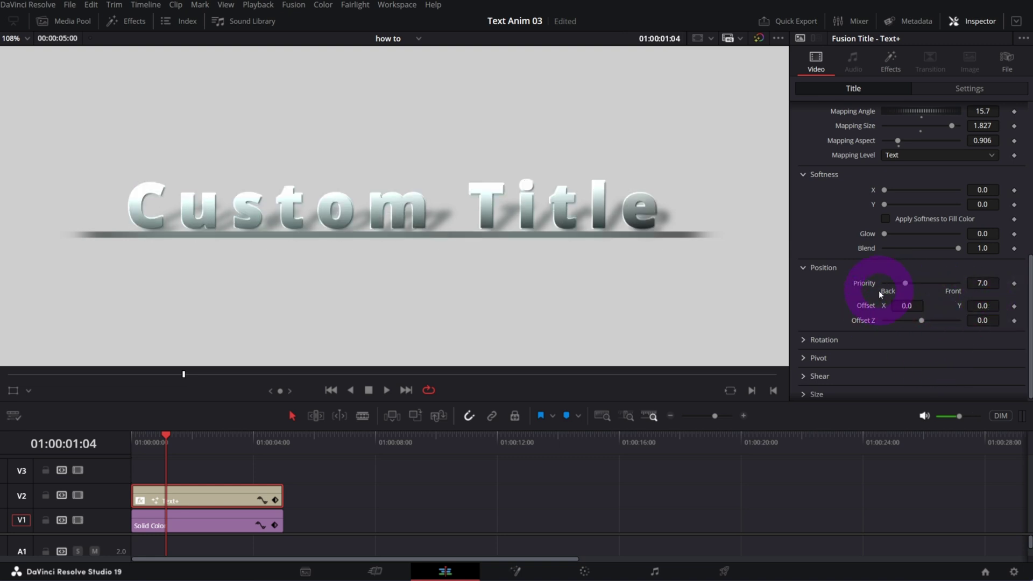
# - Keyframe shading element 2's Offset at 01:00:01:04 with Y 0.0, and set its Offset Y to -0.5 at the clip start
pyautogui.scroll(10, 879, 291)
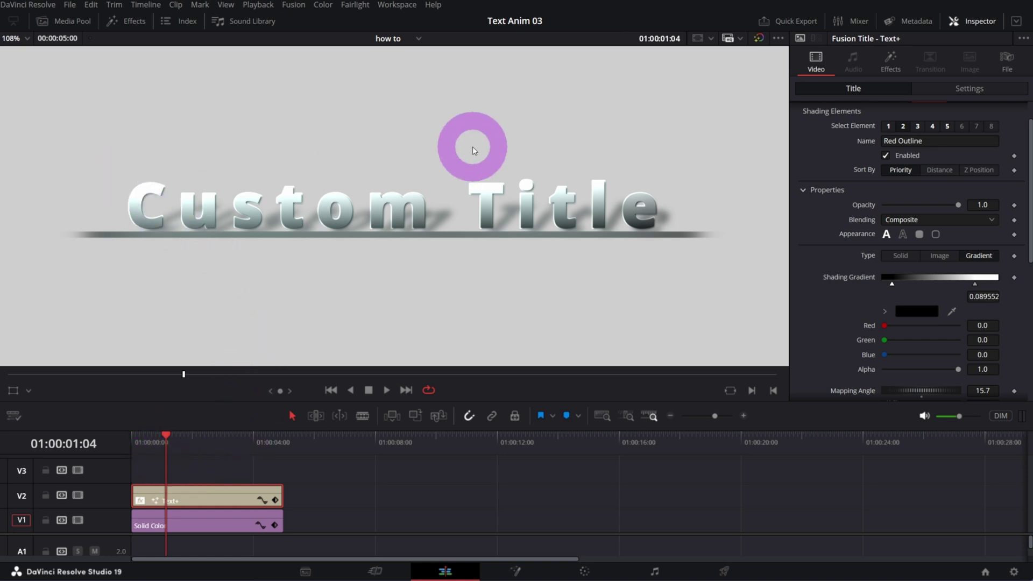
pyautogui.scroll(-10, 850, 329)
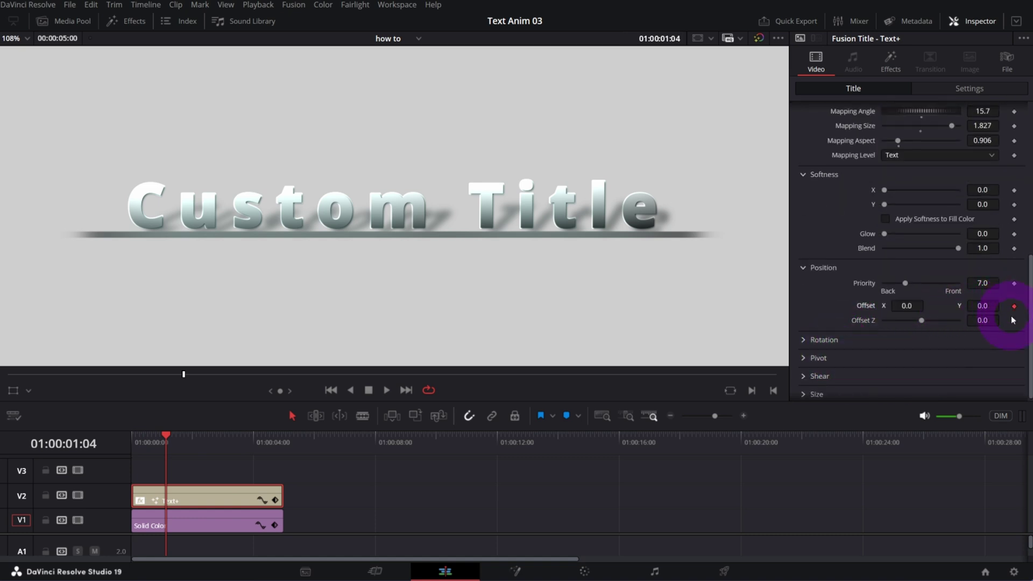
pyautogui.click(330, 391)
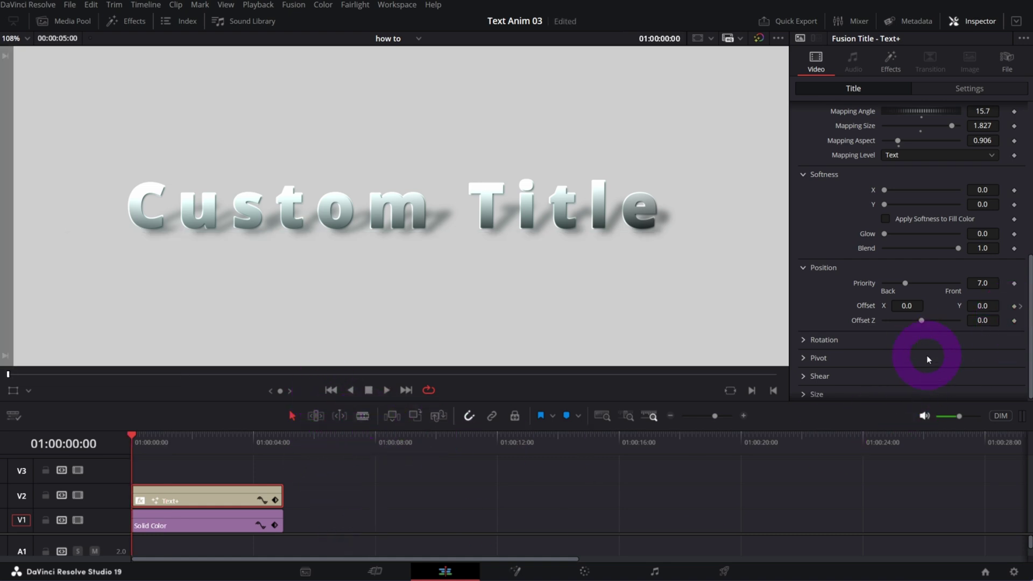
pyautogui.moveTo(979, 305); pyautogui.dragTo(796, 307)
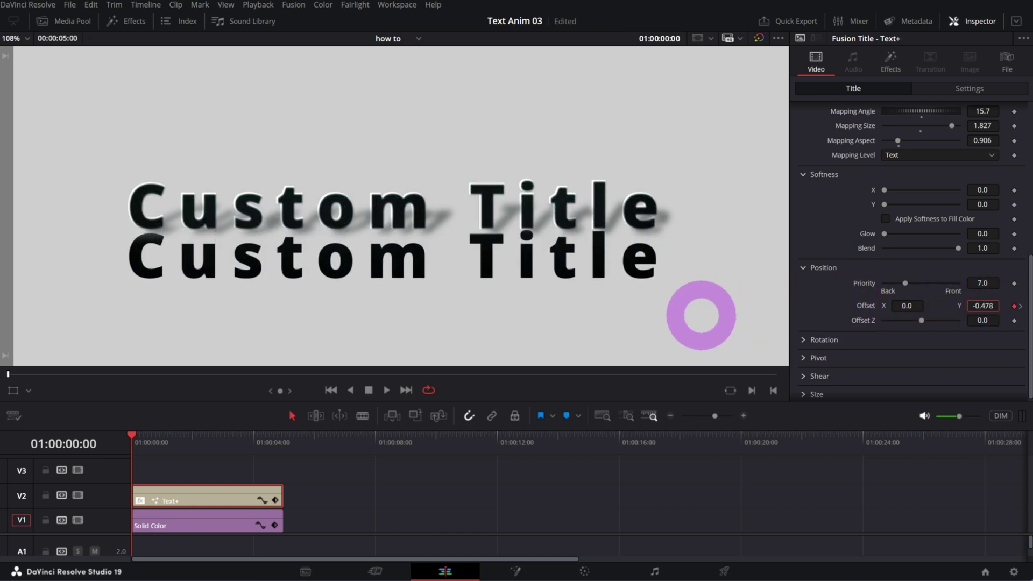
pyautogui.moveTo(989, 305); pyautogui.dragTo(981, 307)
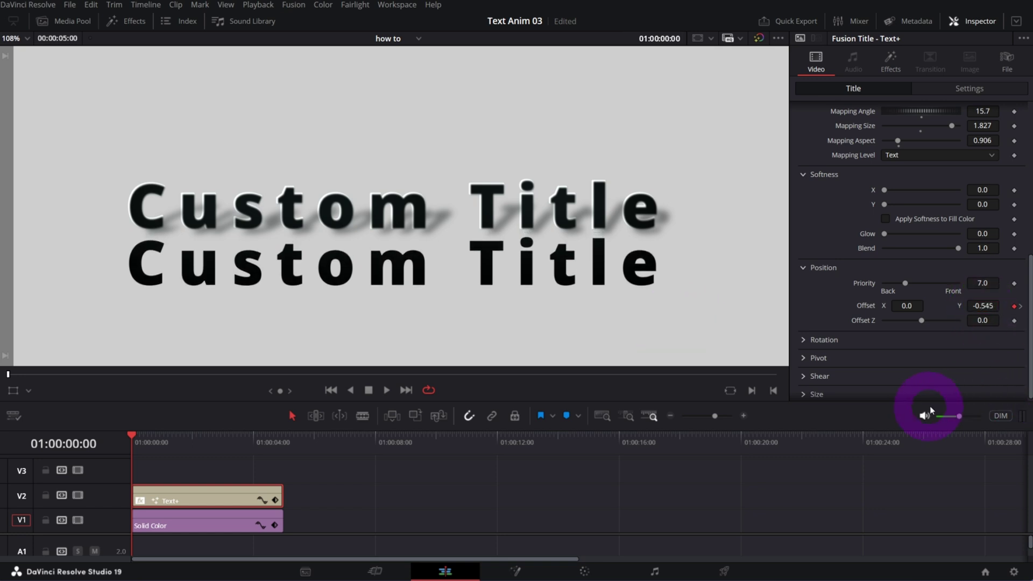
pyautogui.click(982, 305)
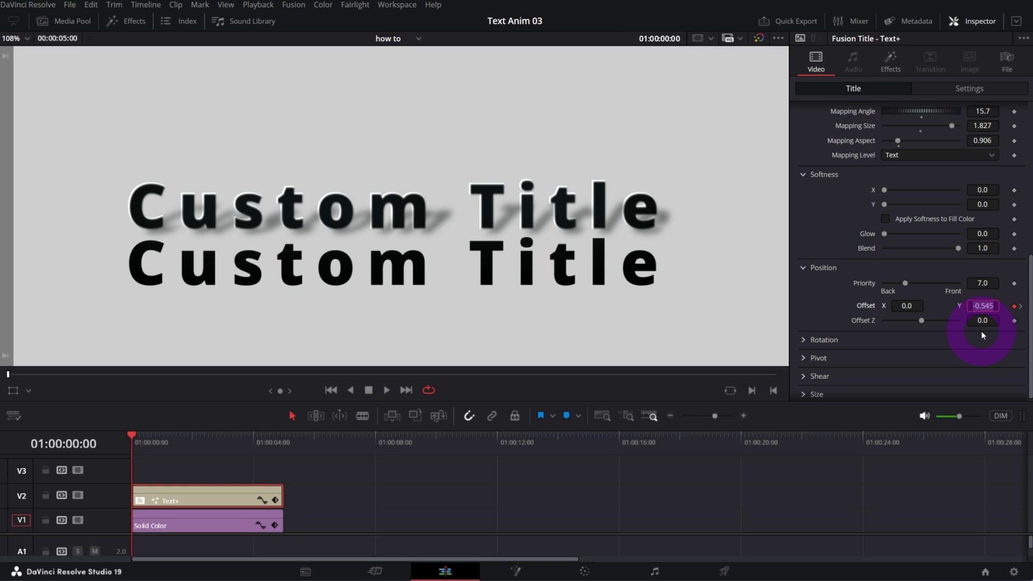
pyautogui.write('-0.5')
pyautogui.press('Tab')
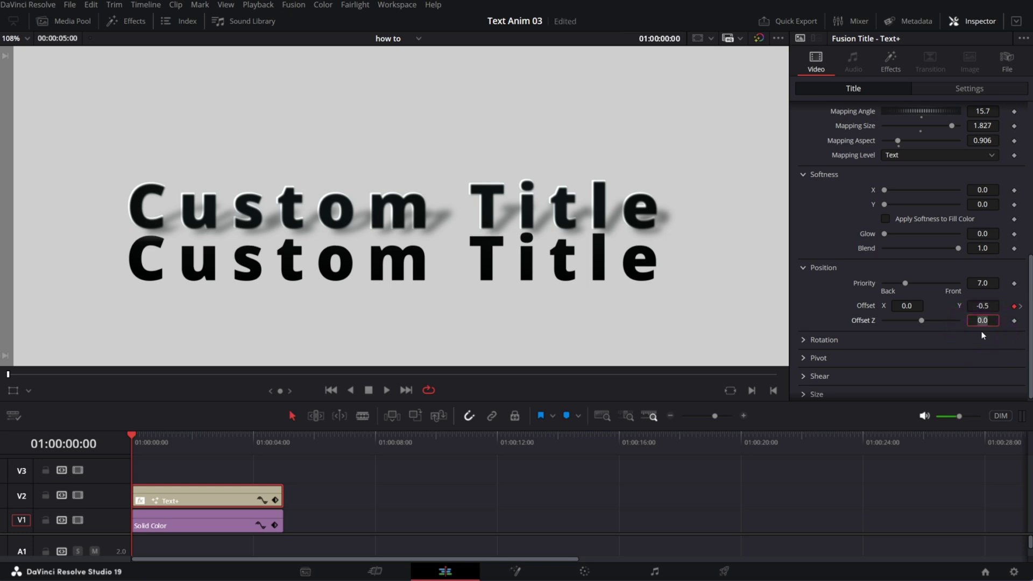
# - Play back the vertical offset animation of shading element 2 from the start and stop it
pyautogui.click(387, 390)
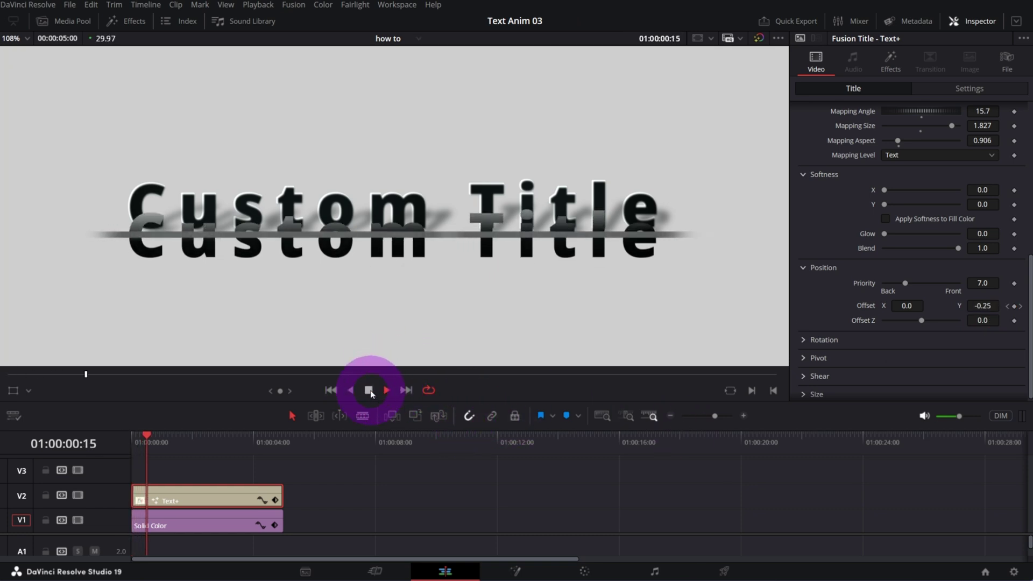
pyautogui.click(331, 390)
pyautogui.click(383, 390)
pyautogui.click(372, 391)
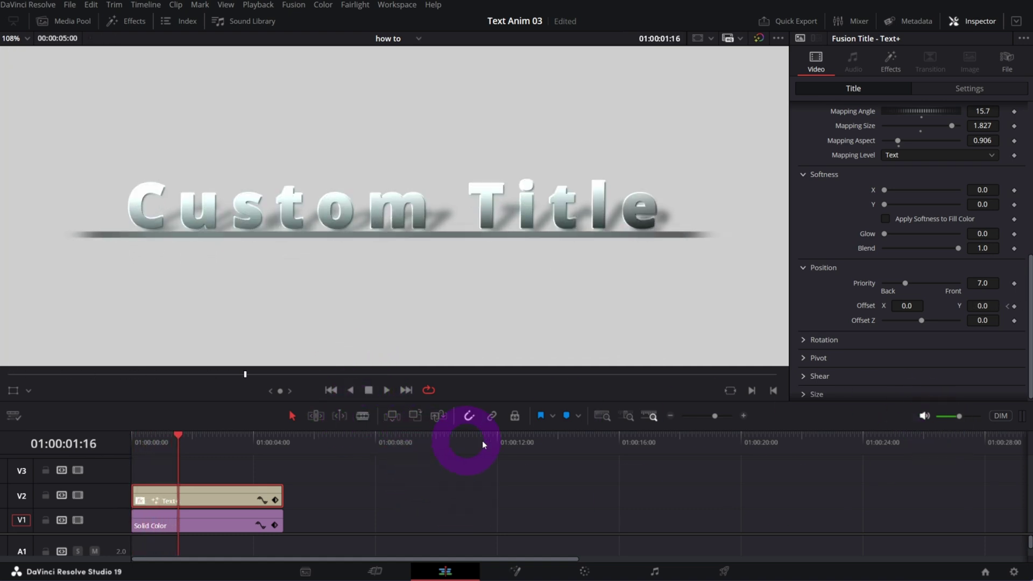
# - Animate the other text shading elements' Offset Y the same way, from -0.5 at the start to 0.0 at 01:00:01:04
pyautogui.click(1007, 305)
pyautogui.scroll(10, 911, 319)
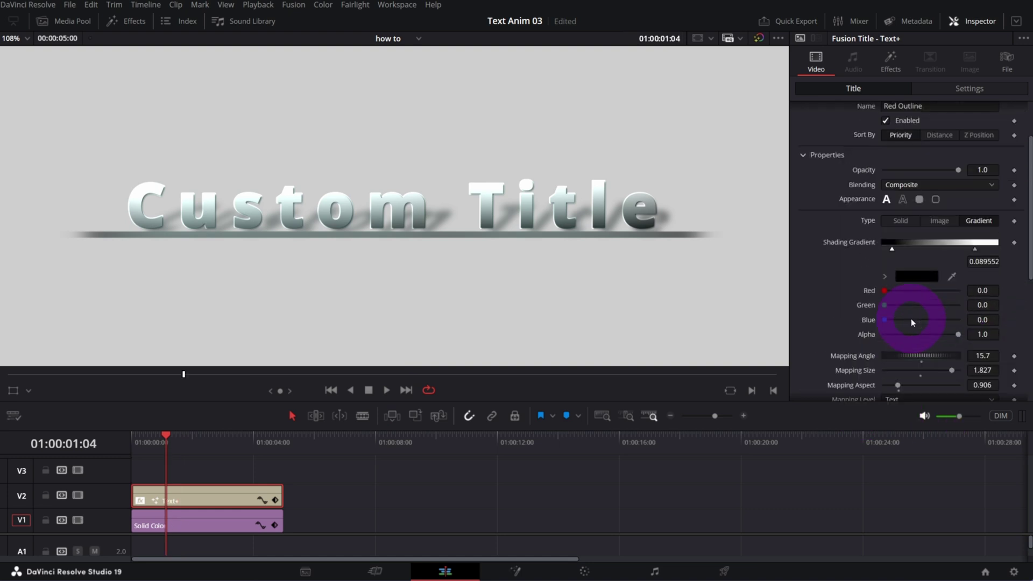
pyautogui.scroll(-10, 909, 196)
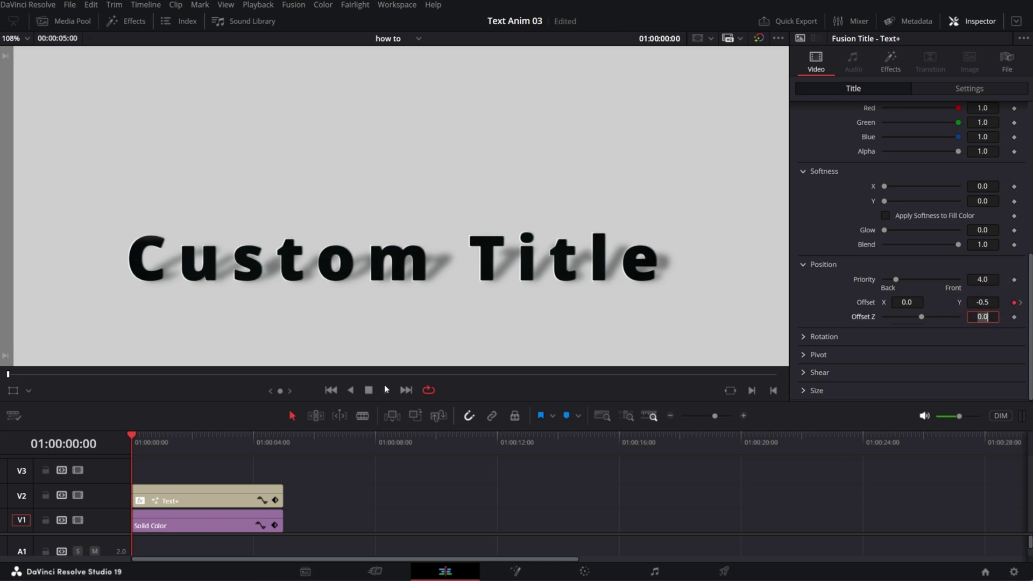
# - Play back the whole title rising into place several times, and return to the start of the timeline
pyautogui.click(379, 389)
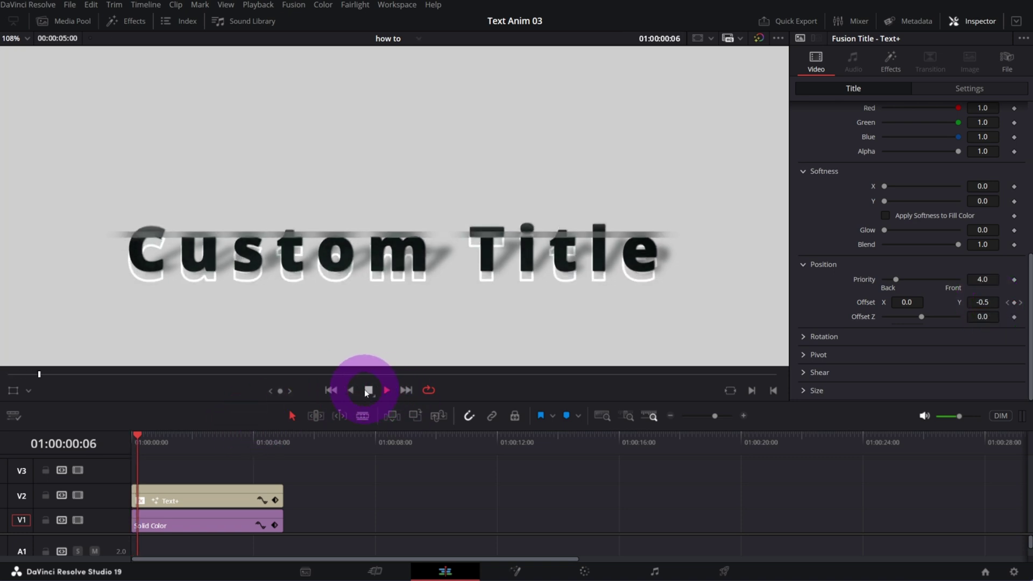
pyautogui.click(331, 390)
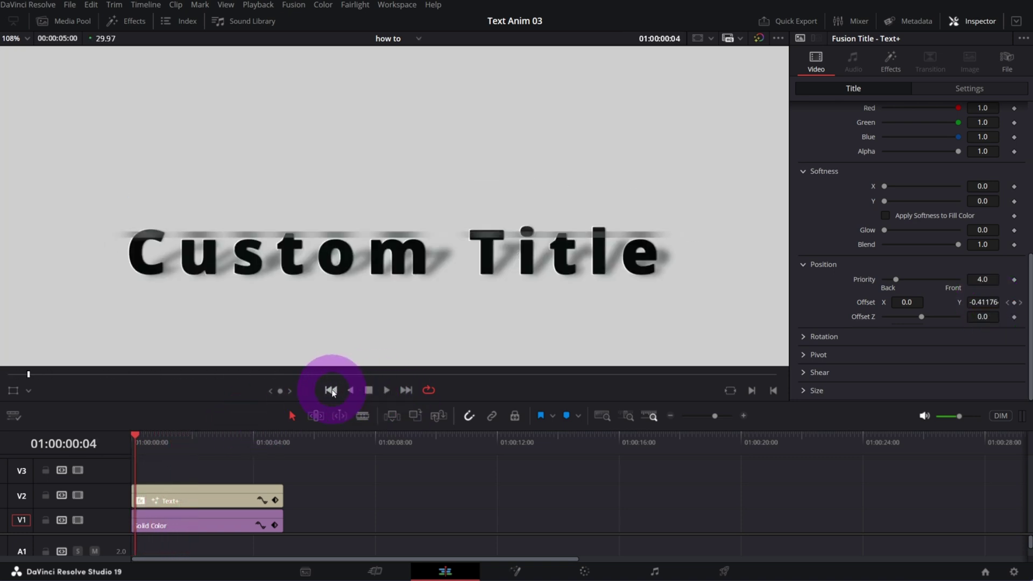
pyautogui.click(331, 390)
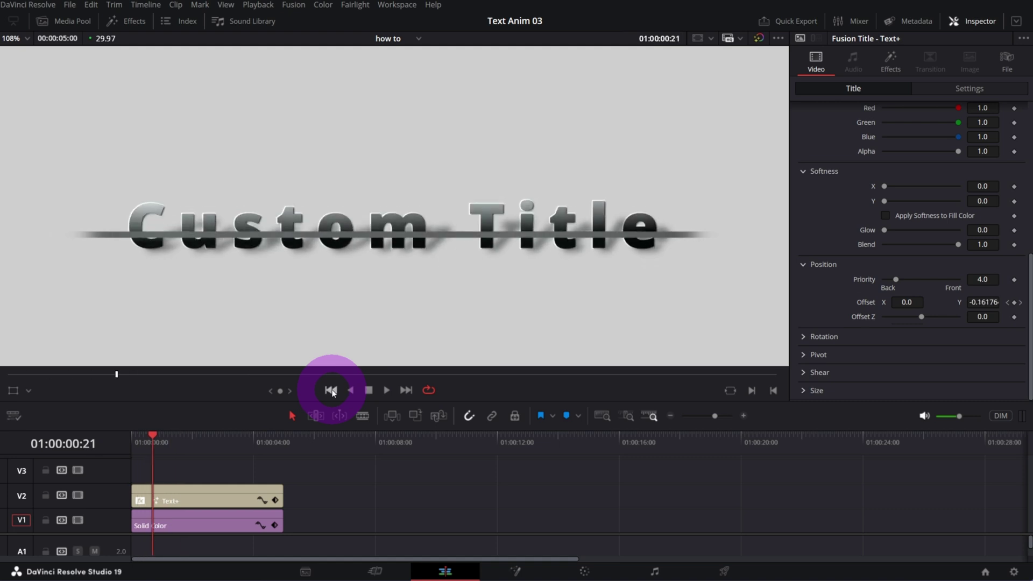
pyautogui.click(330, 390)
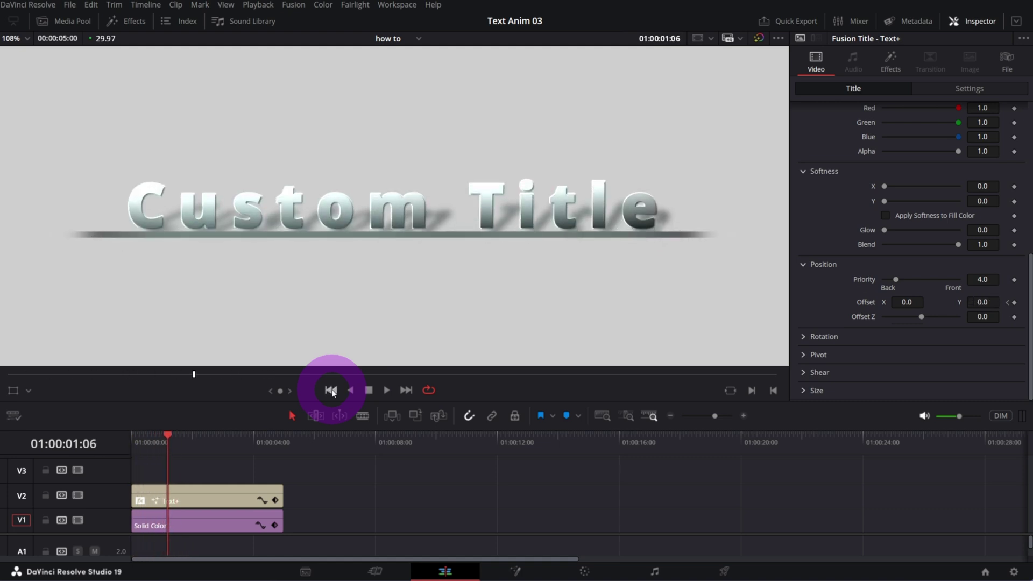
pyautogui.click(127, 245)
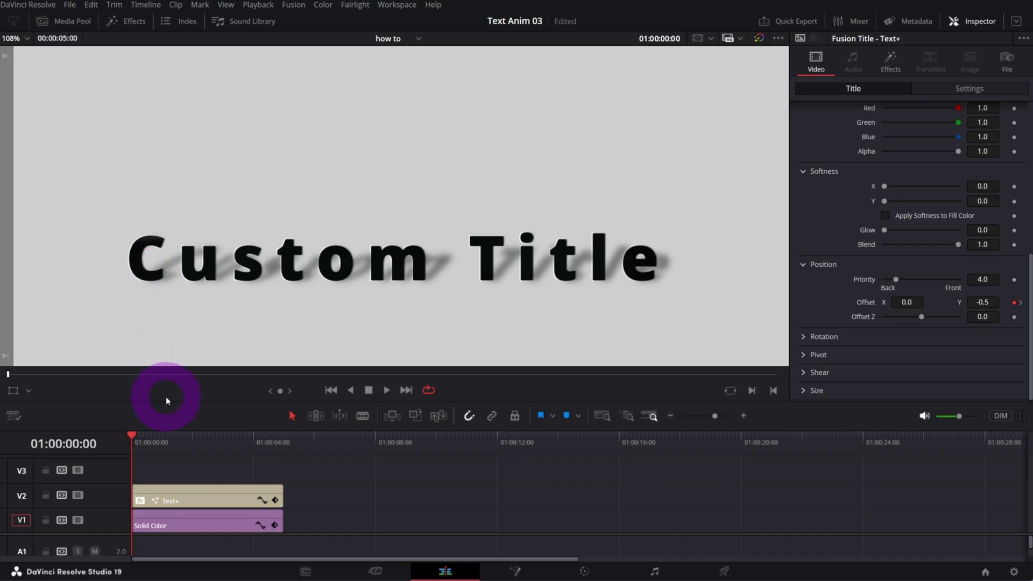
# - Set the title clip's Crop Bottom to 489 so the text is hidden below the underline bar, checking it mid-animation
pyautogui.moveTo(193, 439); pyautogui.dragTo(224, 444)
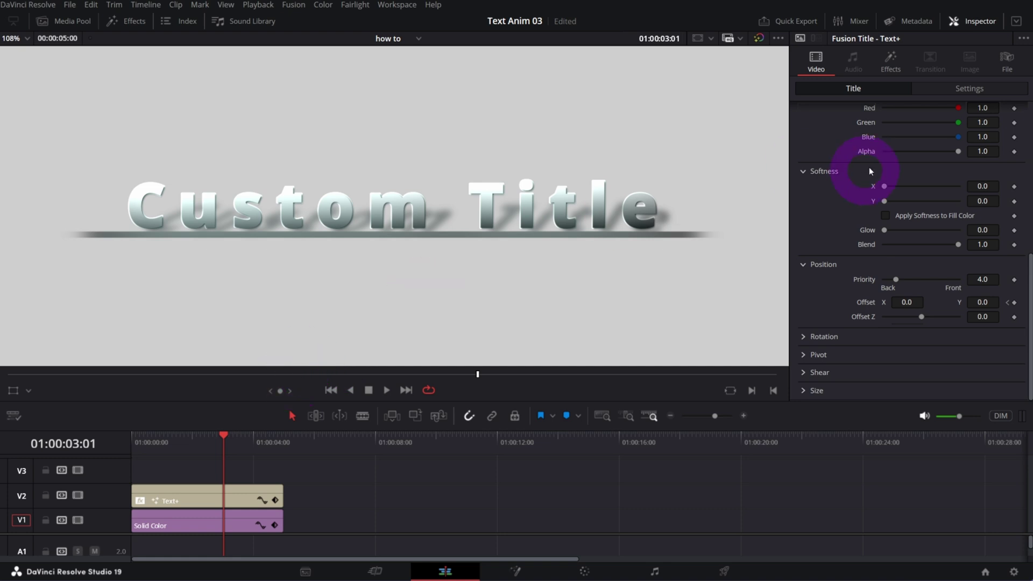
pyautogui.click(947, 88)
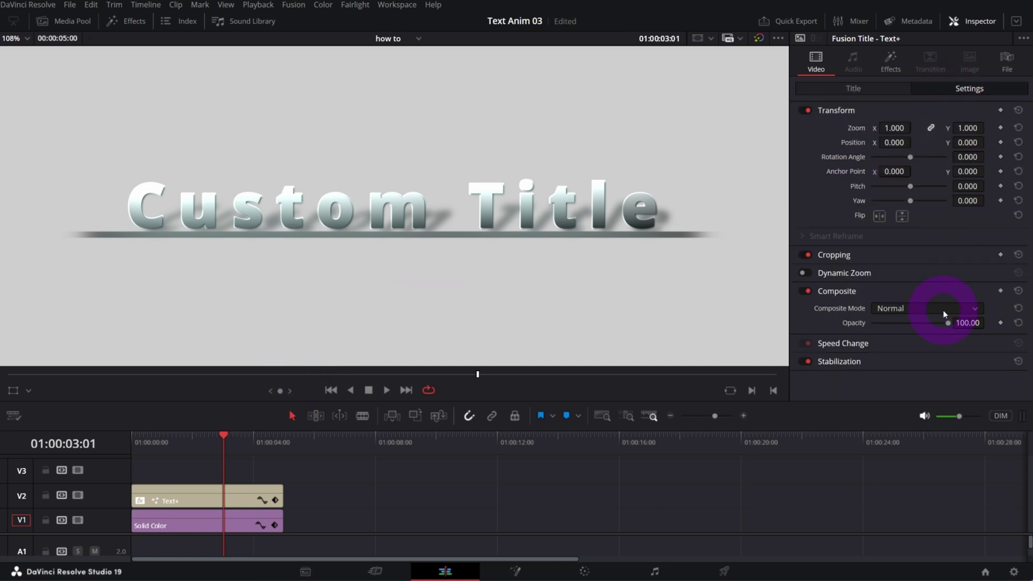
pyautogui.click(830, 256)
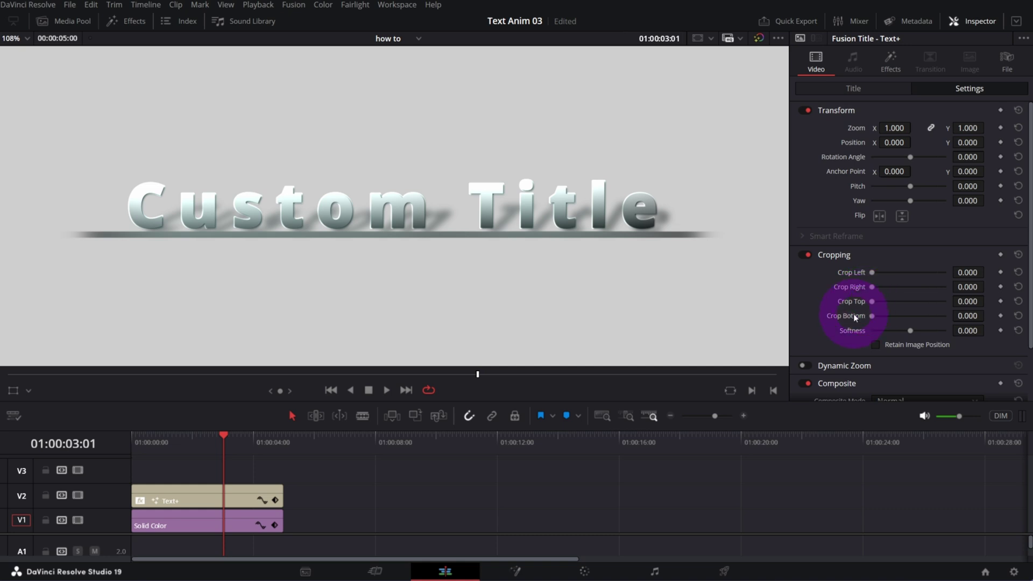
pyautogui.moveTo(872, 317); pyautogui.dragTo(903, 315)
pyautogui.click(964, 316)
pyautogui.moveTo(965, 316); pyautogui.dragTo(1008, 327)
pyautogui.click(942, 315)
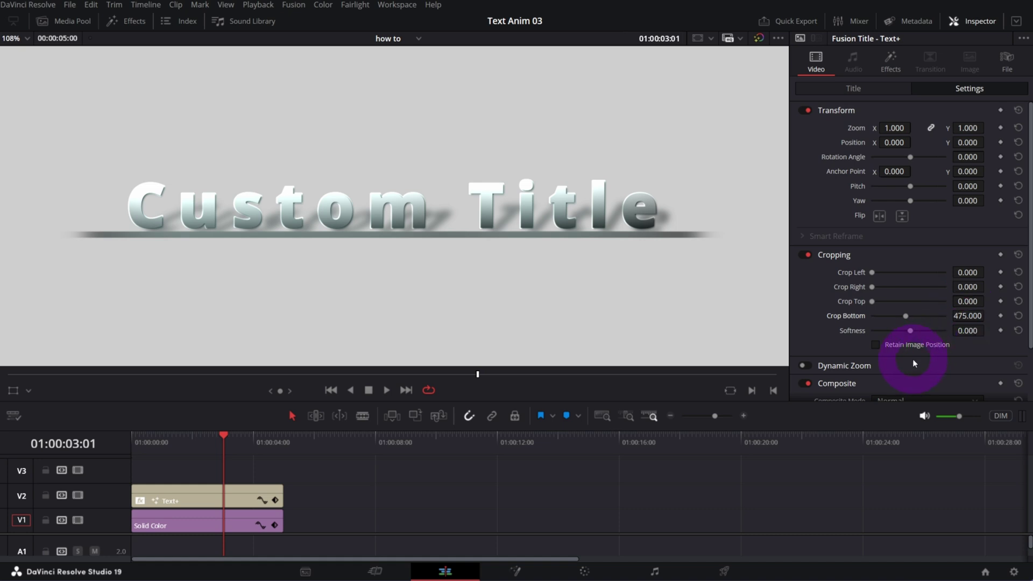
pyautogui.moveTo(151, 446); pyautogui.dragTo(149, 446)
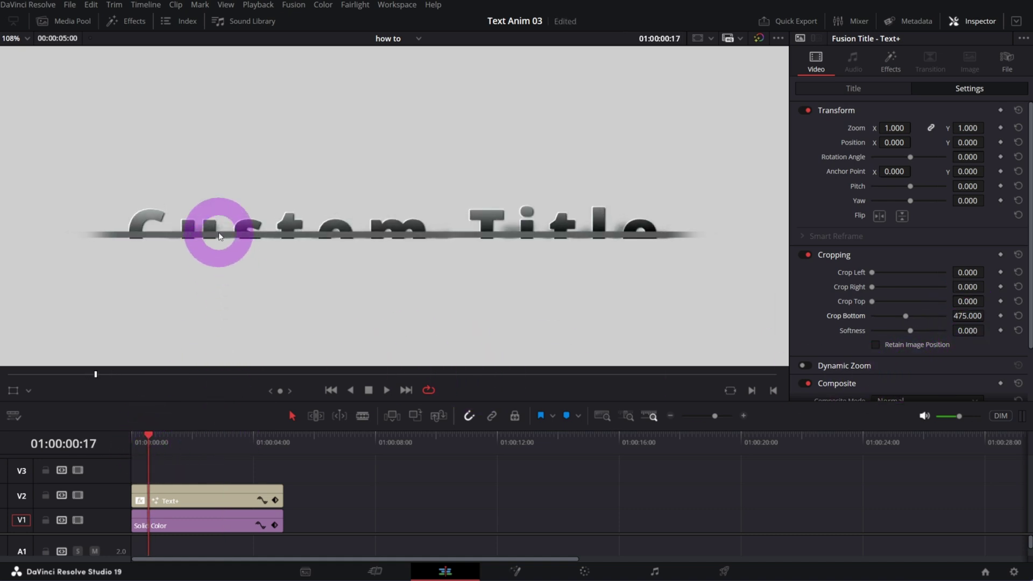
pyautogui.moveTo(967, 316); pyautogui.dragTo(972, 316)
# - Play back the cropped title animation from the start several times to check the reveal
pyautogui.press('Home')
pyautogui.click(387, 392)
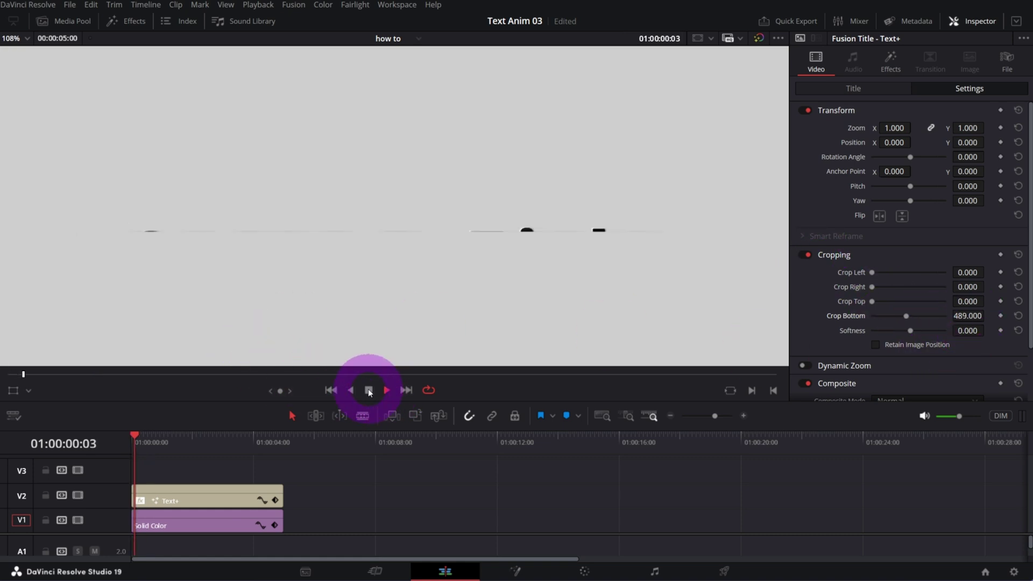
pyautogui.click(330, 390)
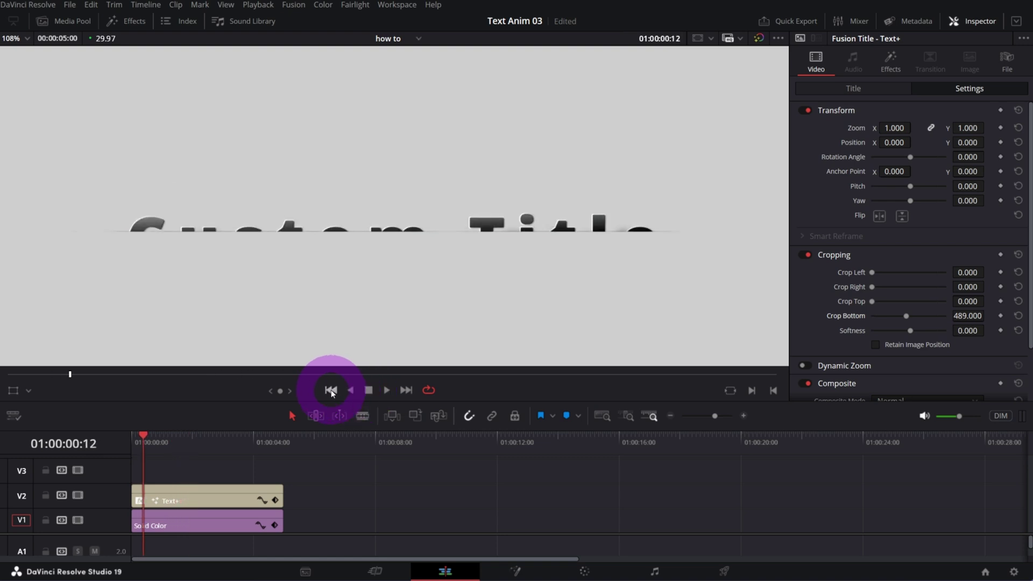
pyautogui.click(331, 390)
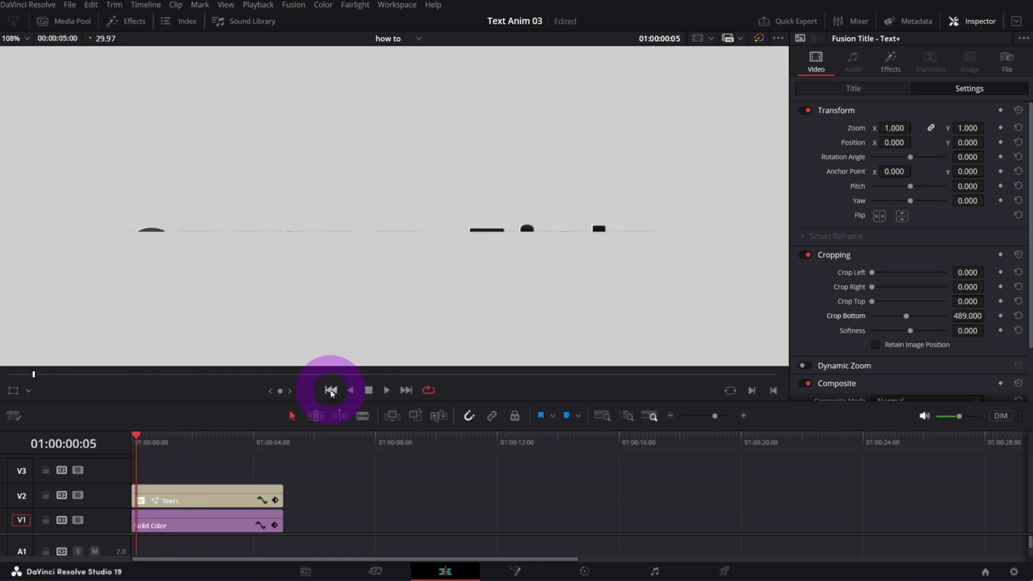
# - Set the Offset Y of the title's underline bar, shading element 1, to -0.062
pyautogui.click(368, 390)
pyautogui.click(227, 492)
pyautogui.click(871, 88)
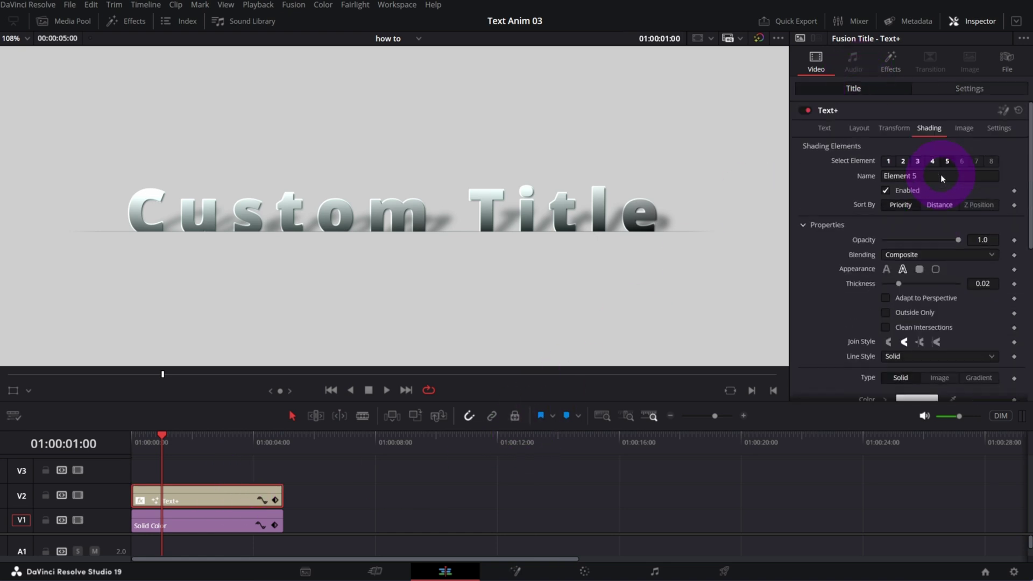
pyautogui.click(889, 161)
pyautogui.scroll(-3, 826, 322)
pyautogui.scroll(-3, 827, 322)
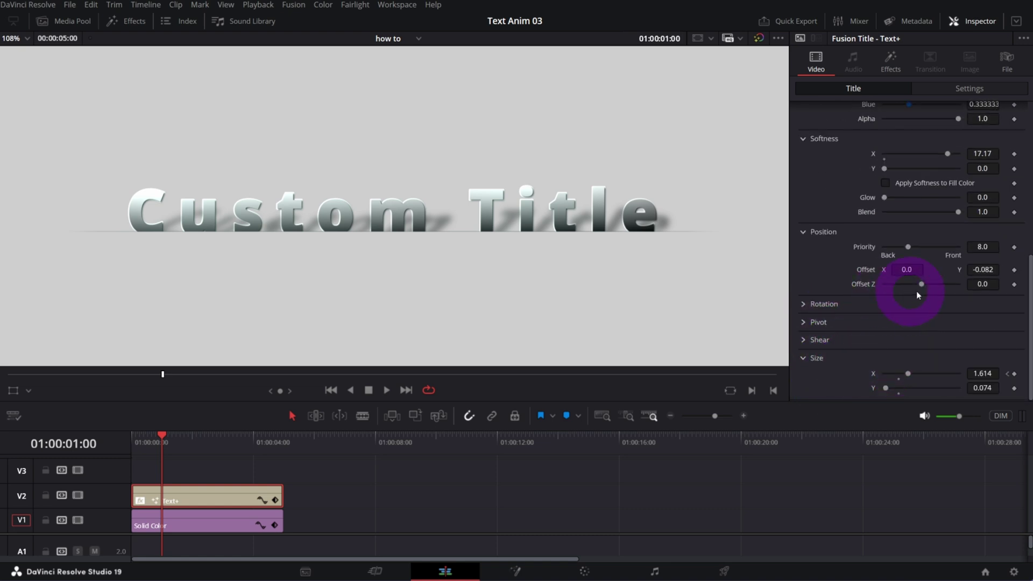
pyautogui.moveTo(976, 267); pyautogui.dragTo(981, 268)
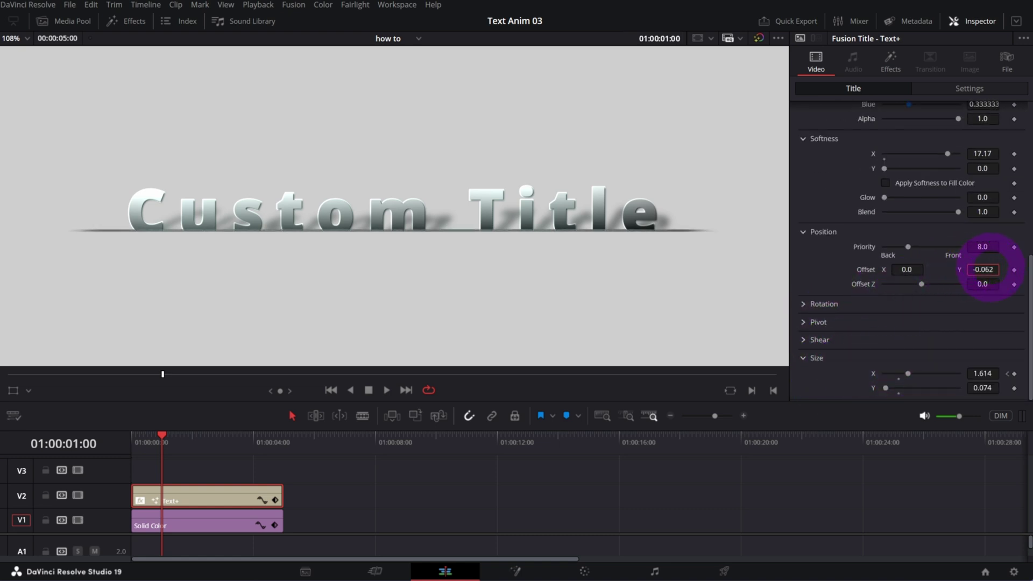
# - Play back the title animation from the start several times to check the raised underline bar
pyautogui.press('Home')
pyautogui.press('space')
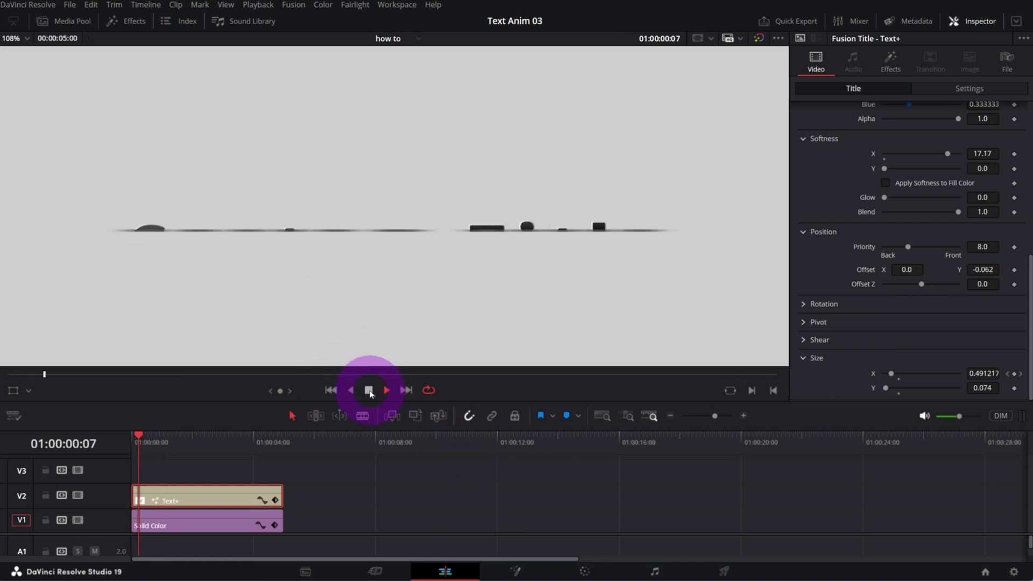
pyautogui.click(330, 390)
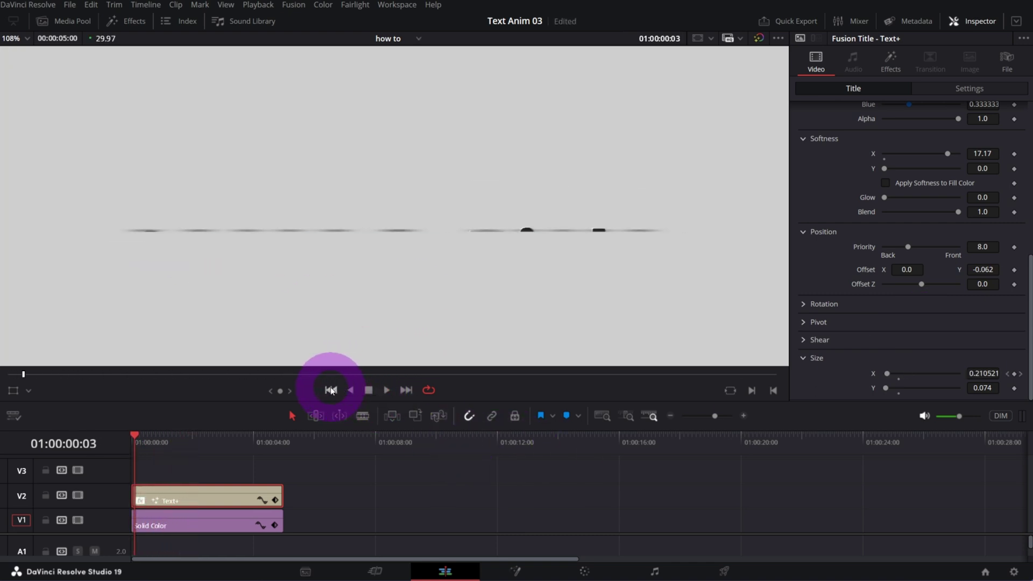
pyautogui.click(330, 390)
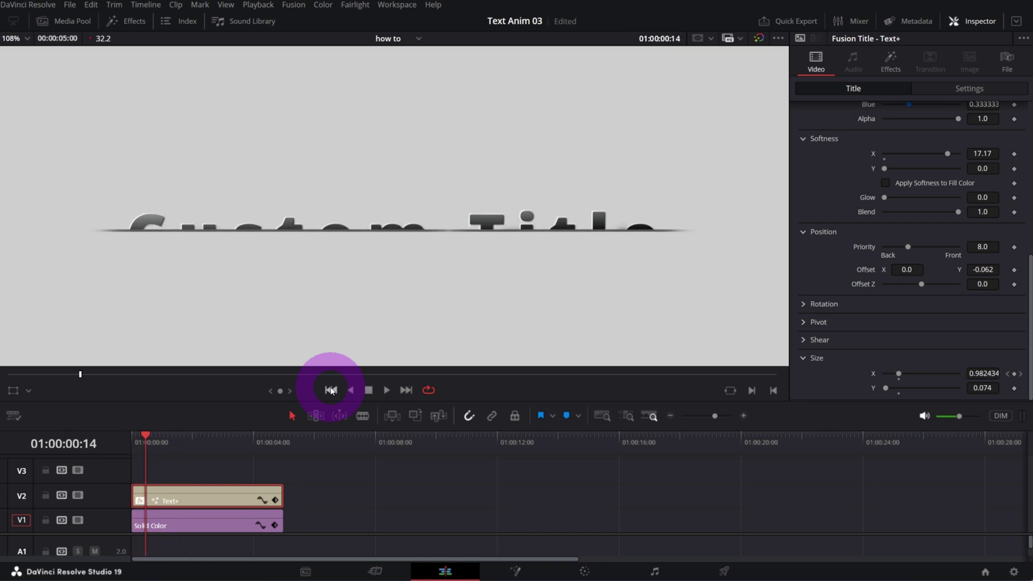
pyautogui.click(368, 390)
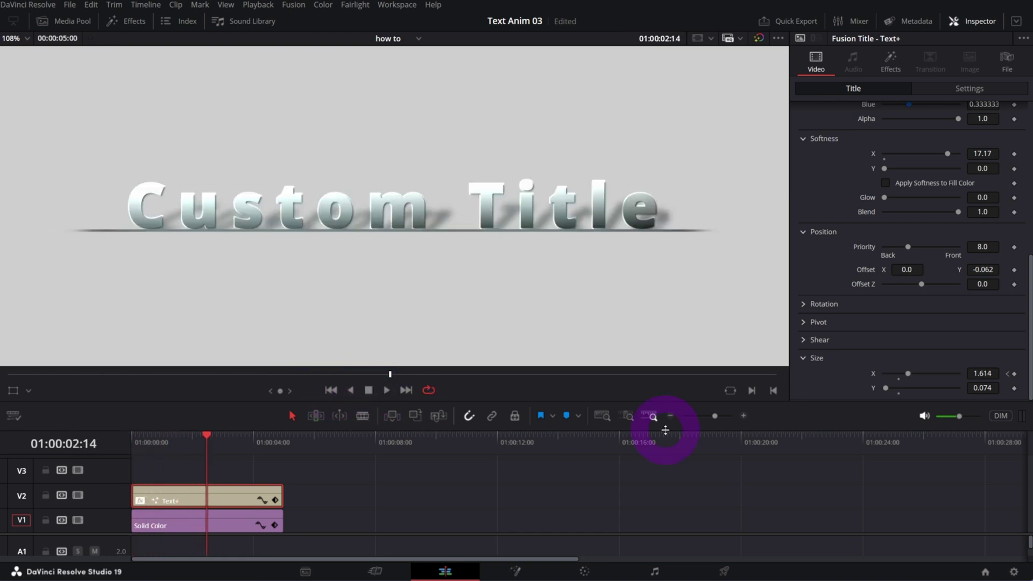
pyautogui.scroll(8, 874, 226)
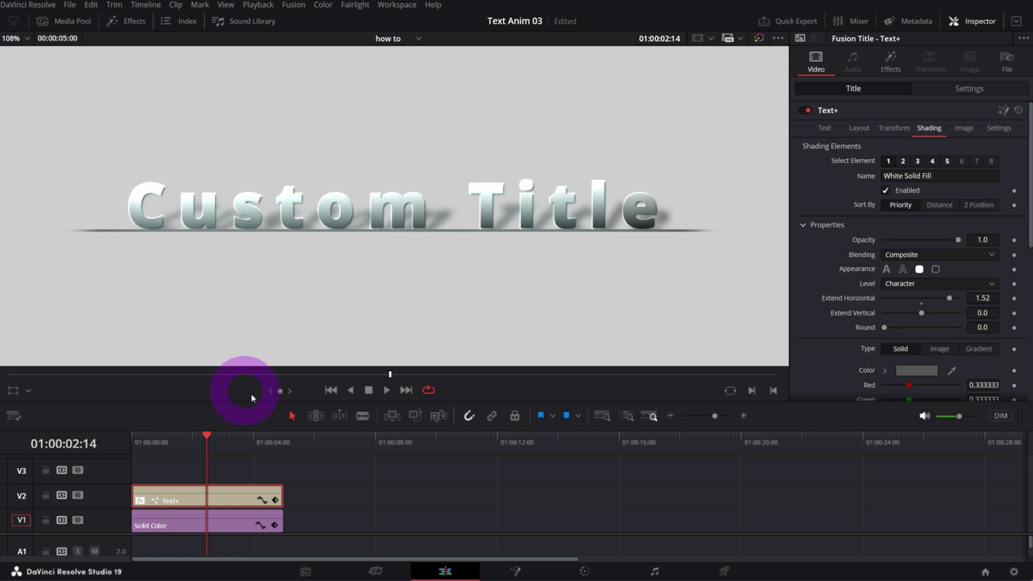
pyautogui.click(330, 390)
pyautogui.click(387, 390)
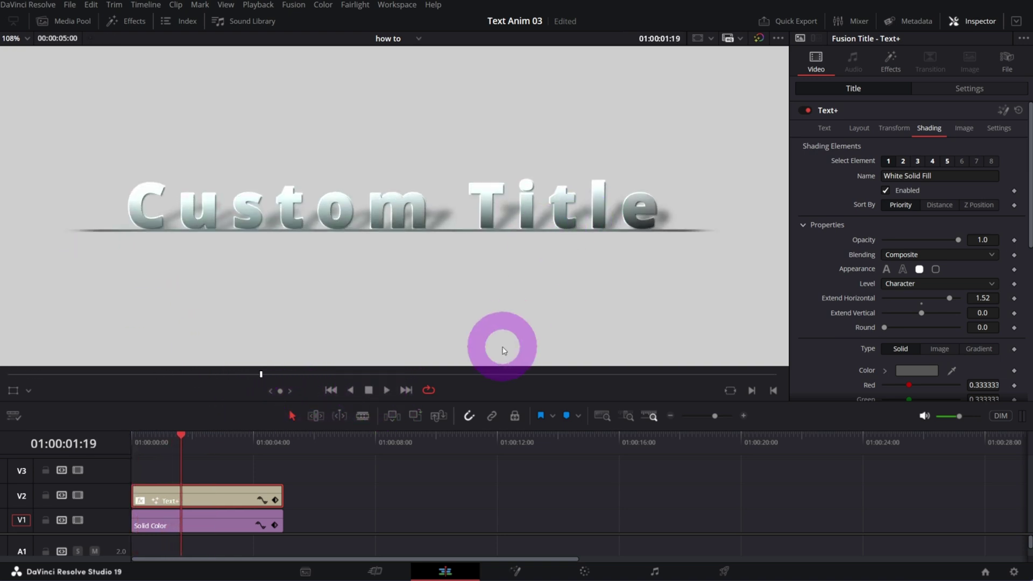
pyautogui.click(368, 390)
pyautogui.click(387, 390)
pyautogui.click(374, 389)
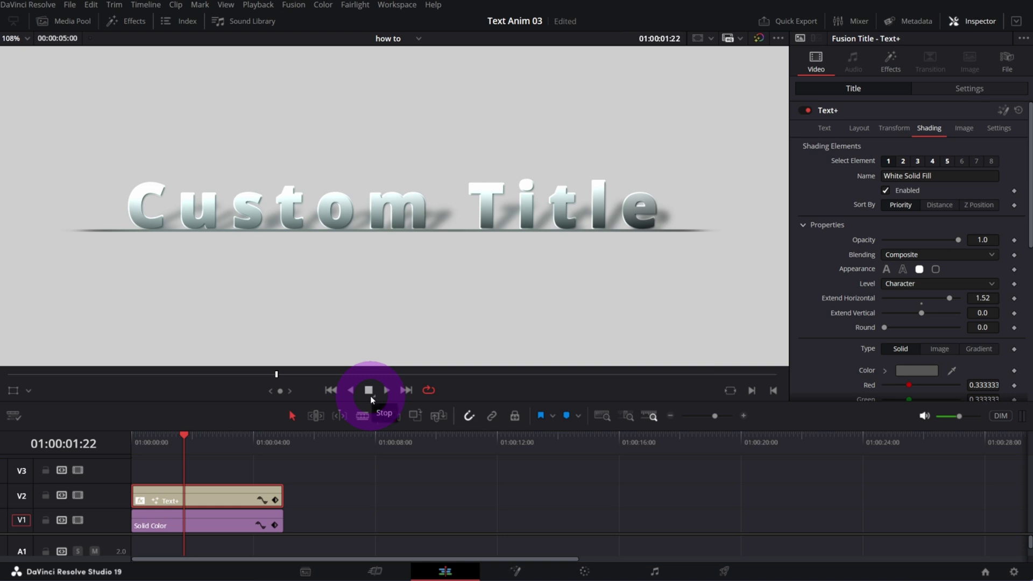
pyautogui.click(261, 499)
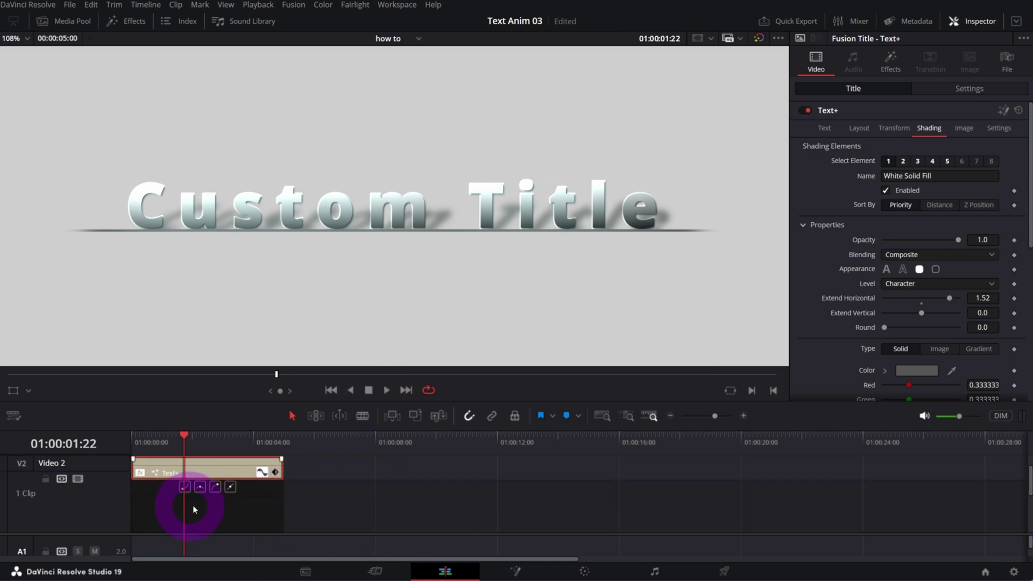
pyautogui.moveTo(309, 429); pyautogui.dragTo(305, 349)
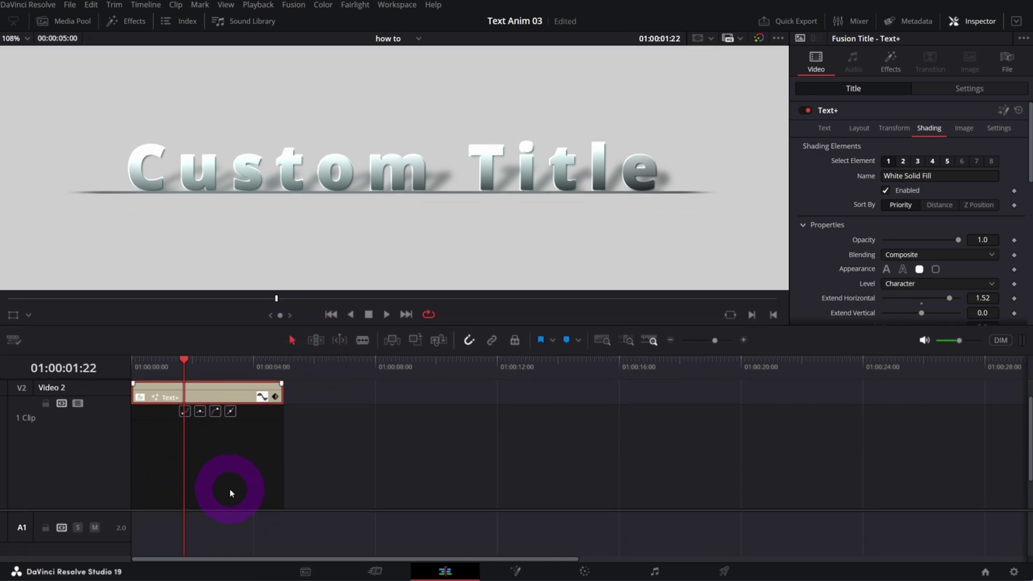
pyautogui.click(263, 398)
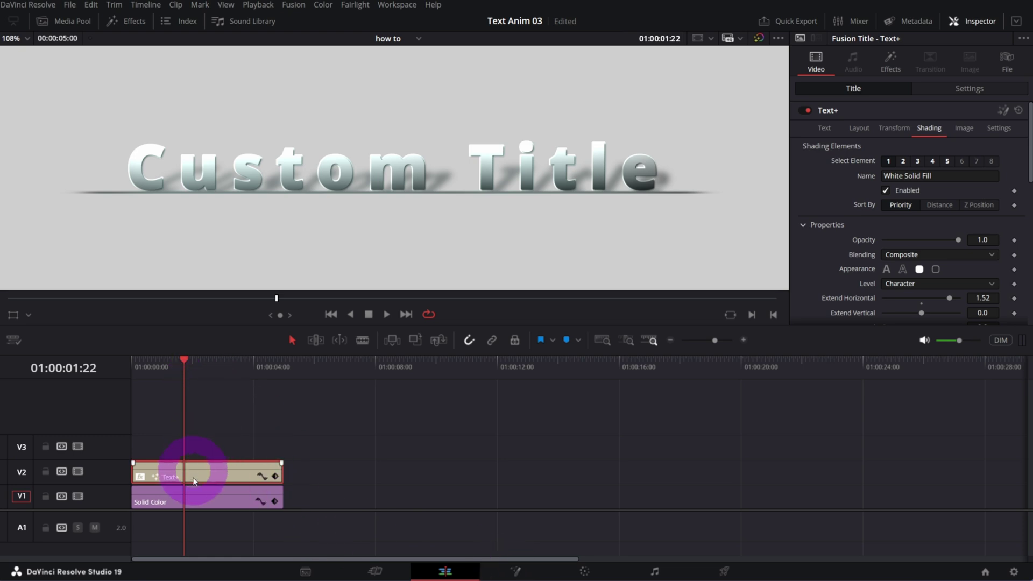
# - Open the Text+ title clip in Fusion, hide the Media Pool, and show the Spline editor with an enlarged work area
pyautogui.moveTo(192, 474)
pyautogui.mouseDown()
pyautogui.moveTo(203, 473)
pyautogui.moveTo(186, 468)
pyautogui.mouseUp()
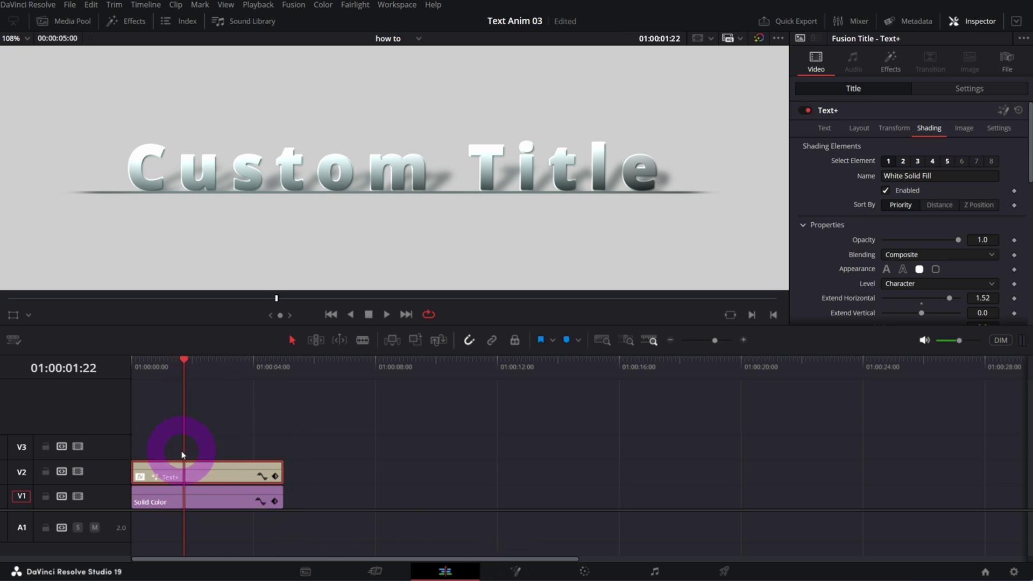
pyautogui.click(518, 572)
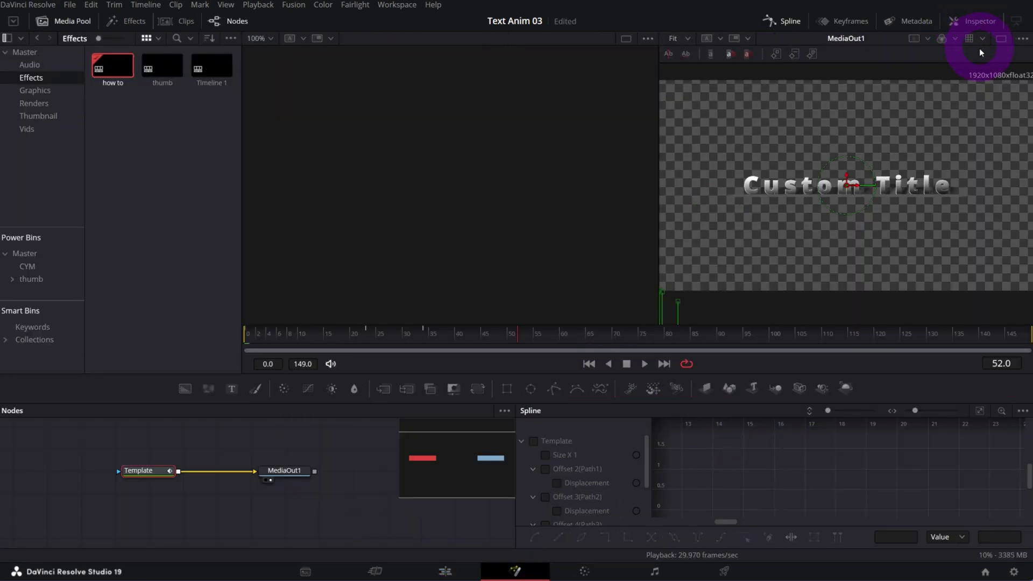
pyautogui.click(792, 26)
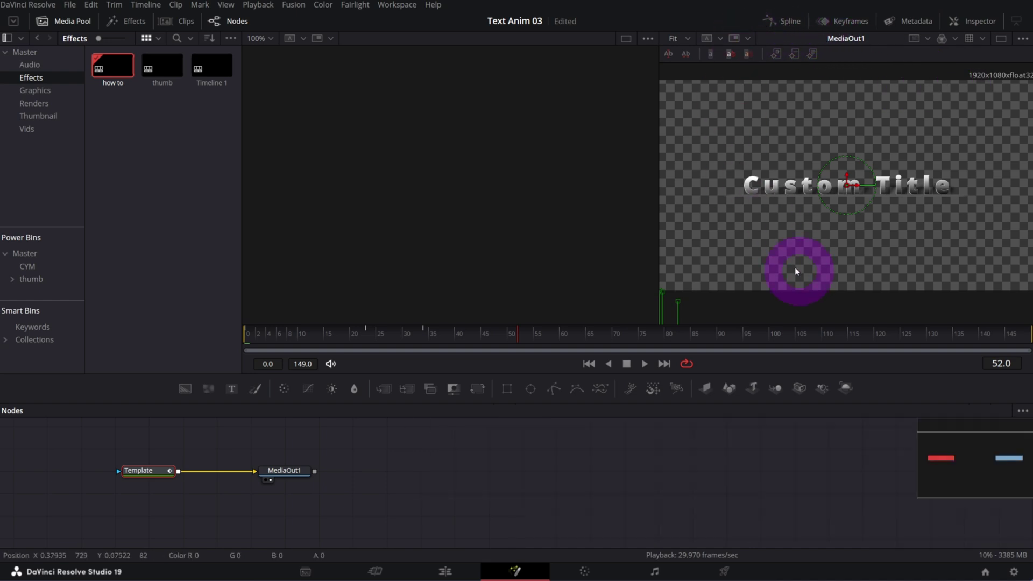
pyautogui.click(72, 22)
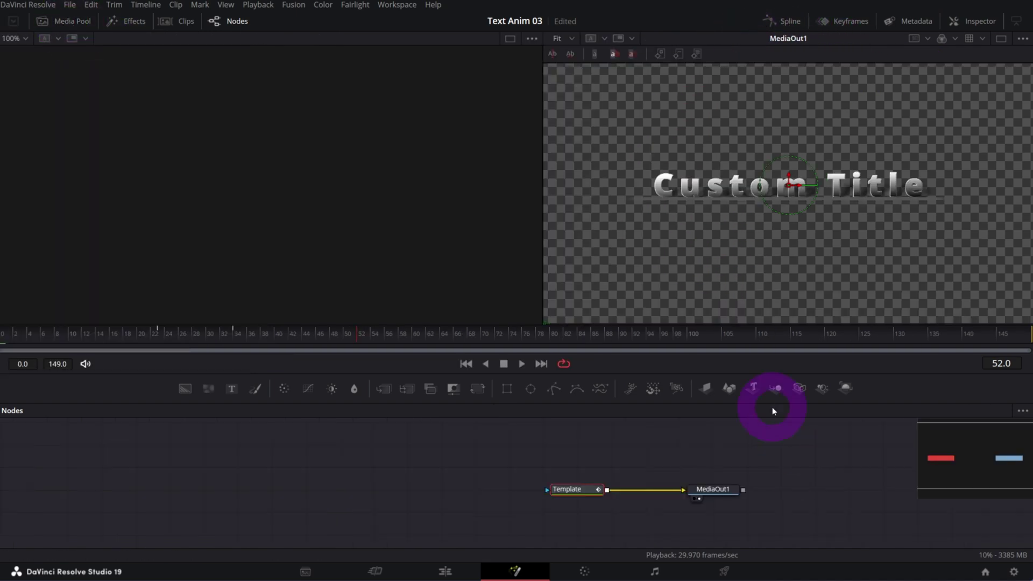
pyautogui.click(784, 26)
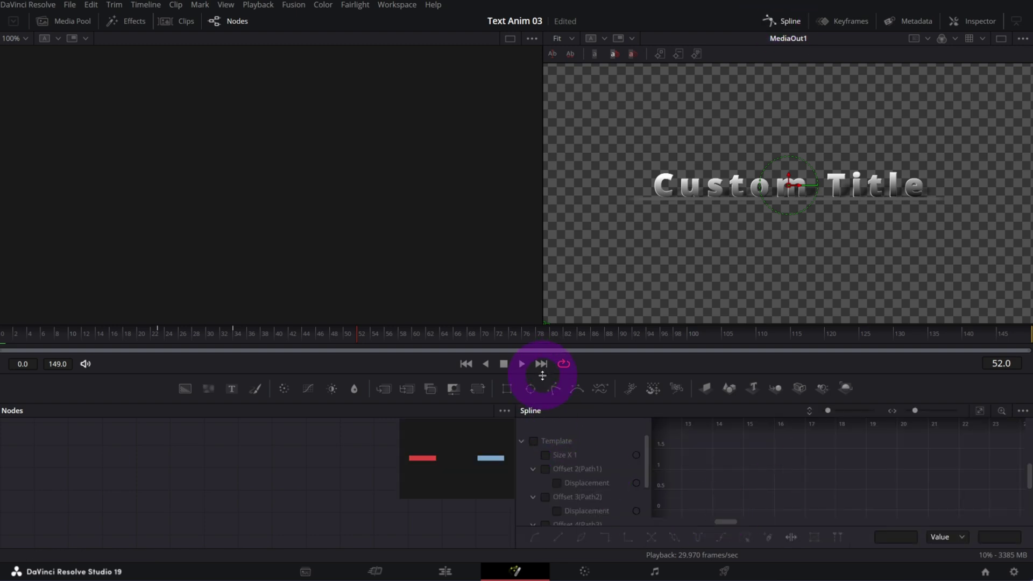
pyautogui.moveTo(542, 375); pyautogui.dragTo(514, 349)
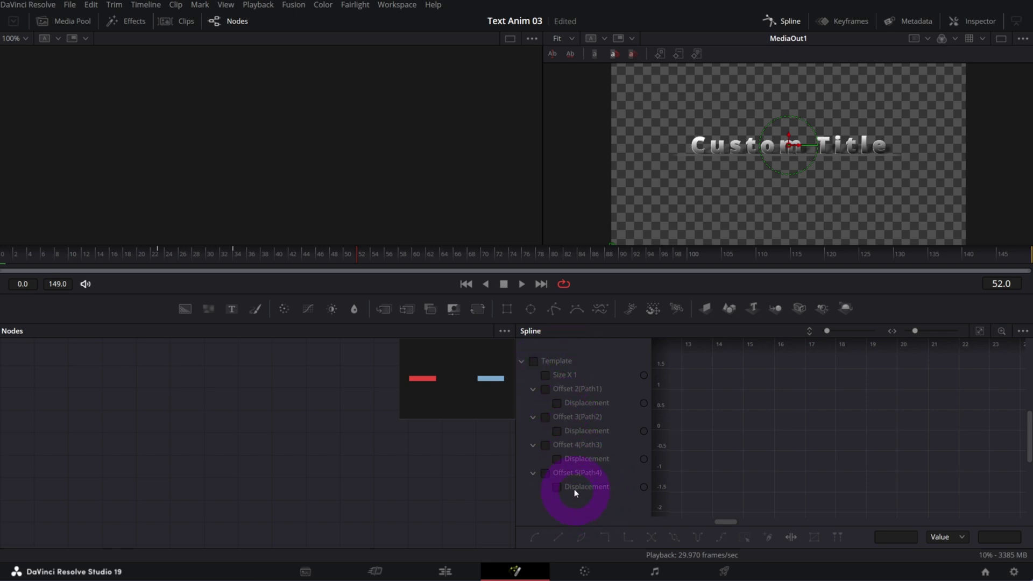
# - Display the Displacement curves of Offset 2 to Offset 5 fitted to view, and smooth all their keyframes
pyautogui.click(556, 403)
pyautogui.click(557, 431)
pyautogui.click(556, 459)
pyautogui.click(556, 487)
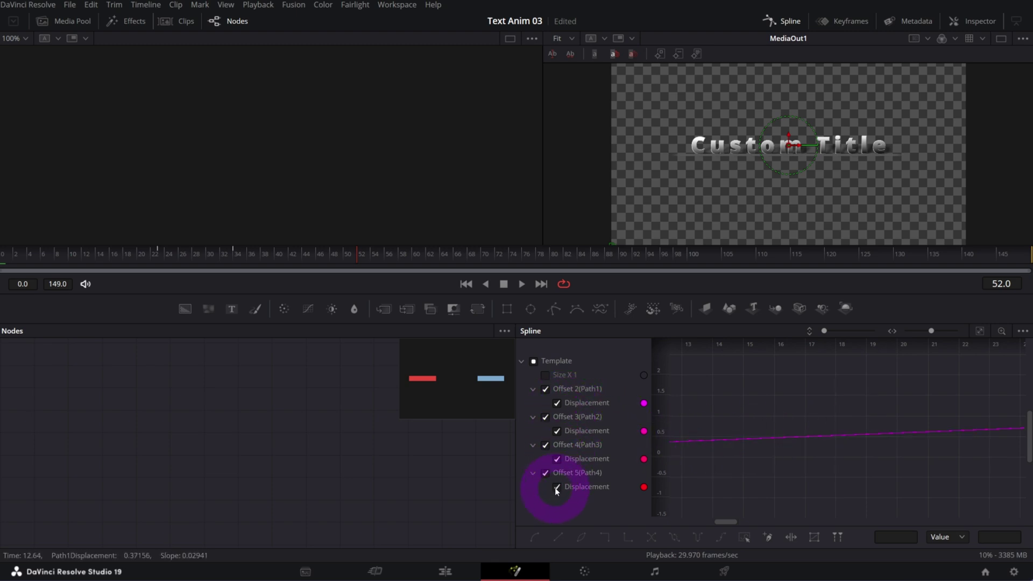
pyautogui.click(979, 331)
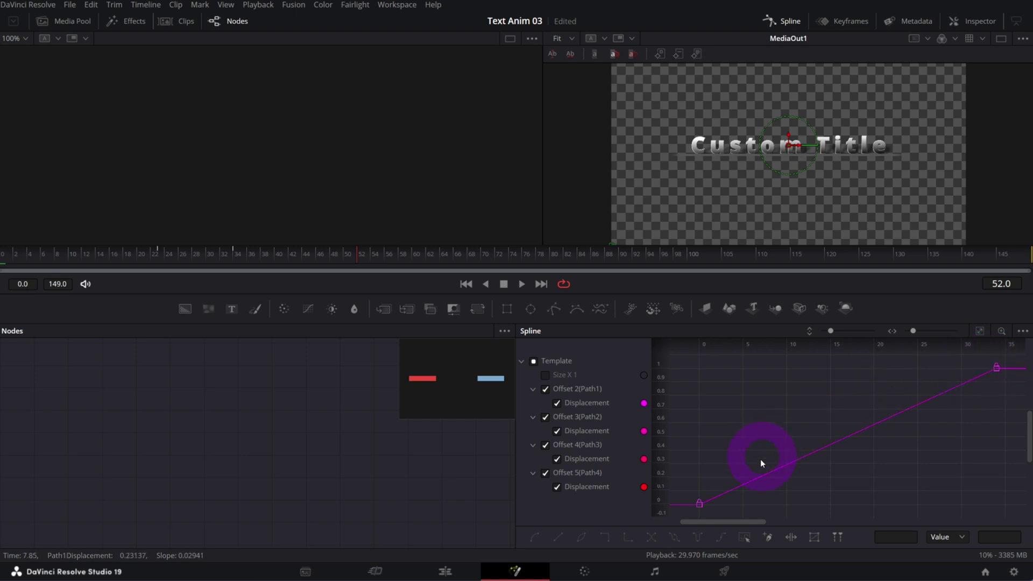
pyautogui.hotkey('ctrl', 'a')
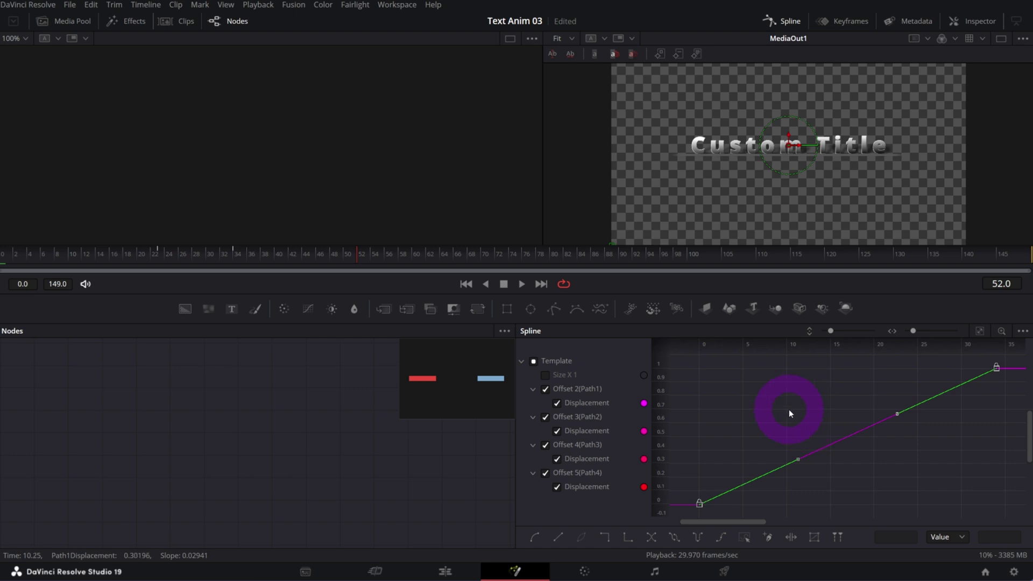
pyautogui.press('s')
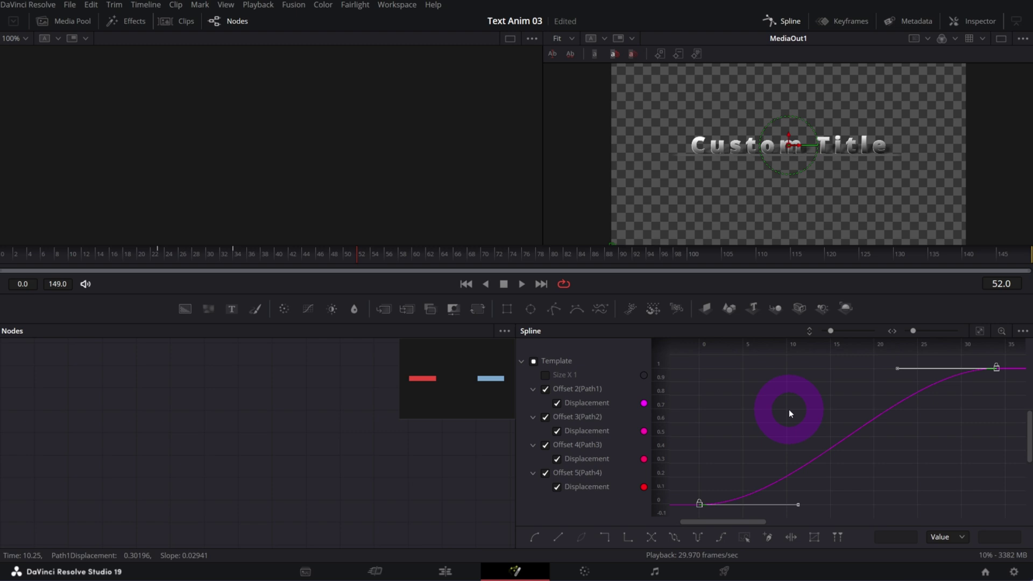
# - Return to the Edit page and play back the title from the start to check the smoothed motion
pyautogui.click(444, 570)
pyautogui.click(331, 314)
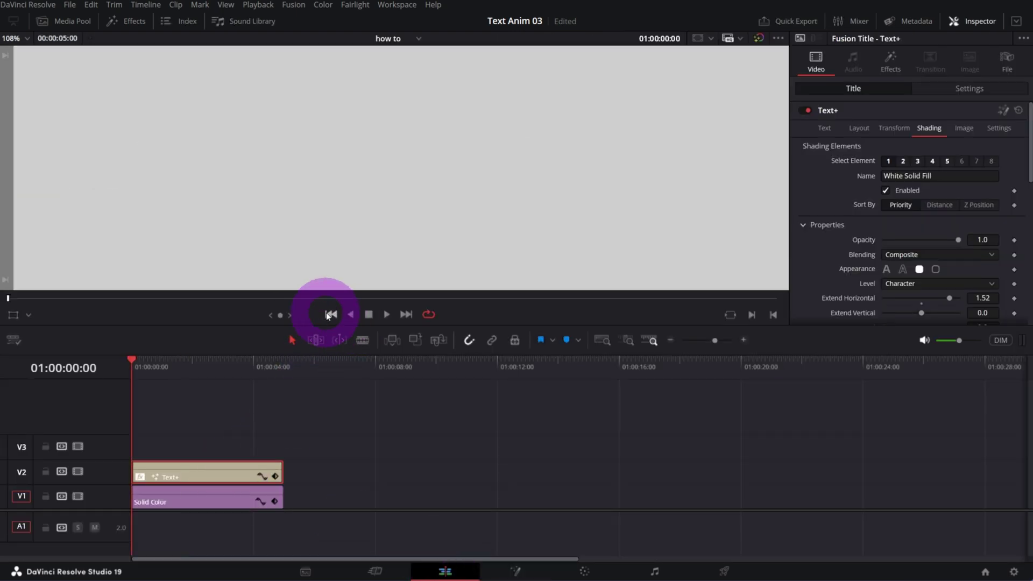
pyautogui.click(385, 316)
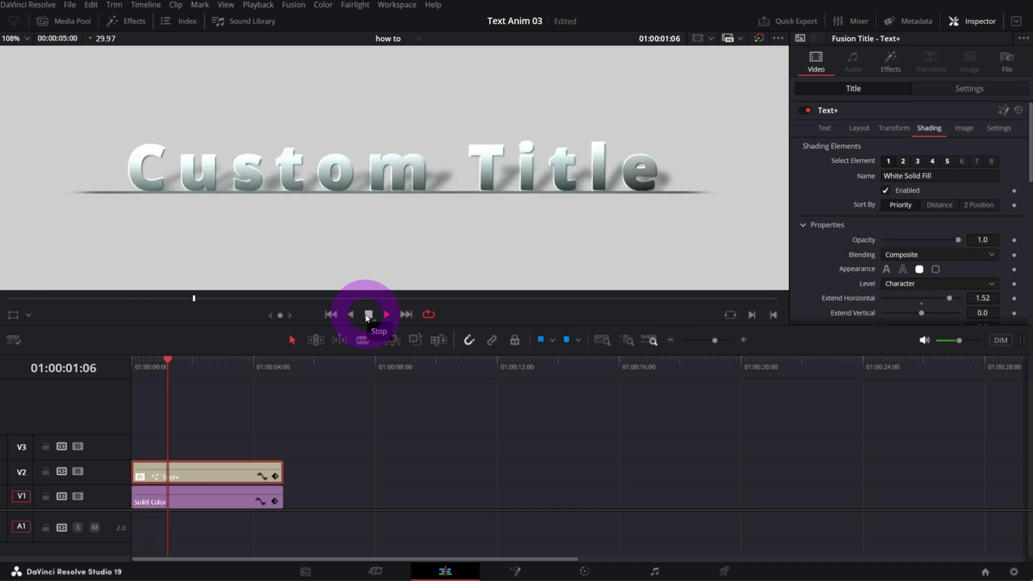
pyautogui.click(332, 314)
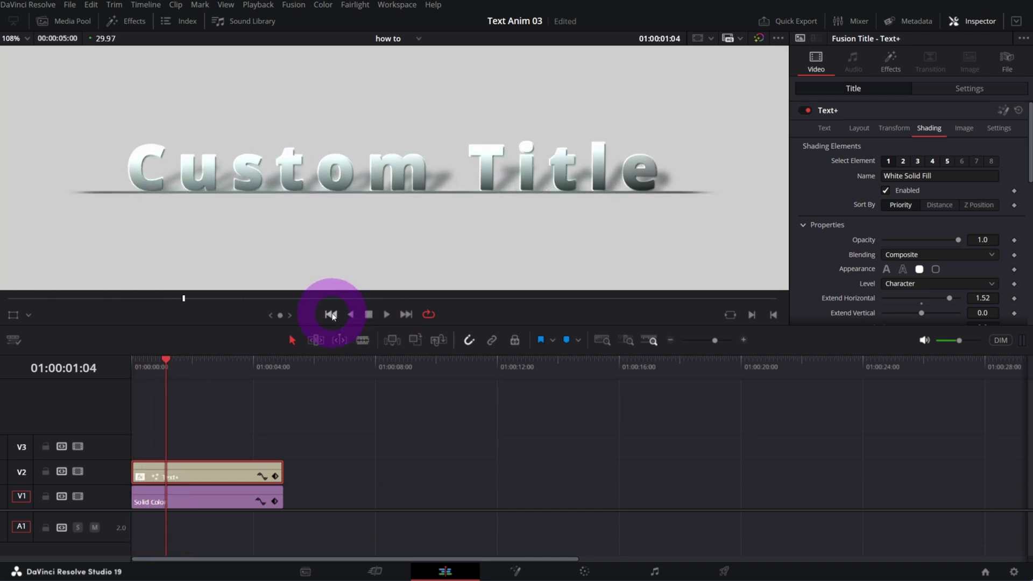
pyautogui.click(332, 315)
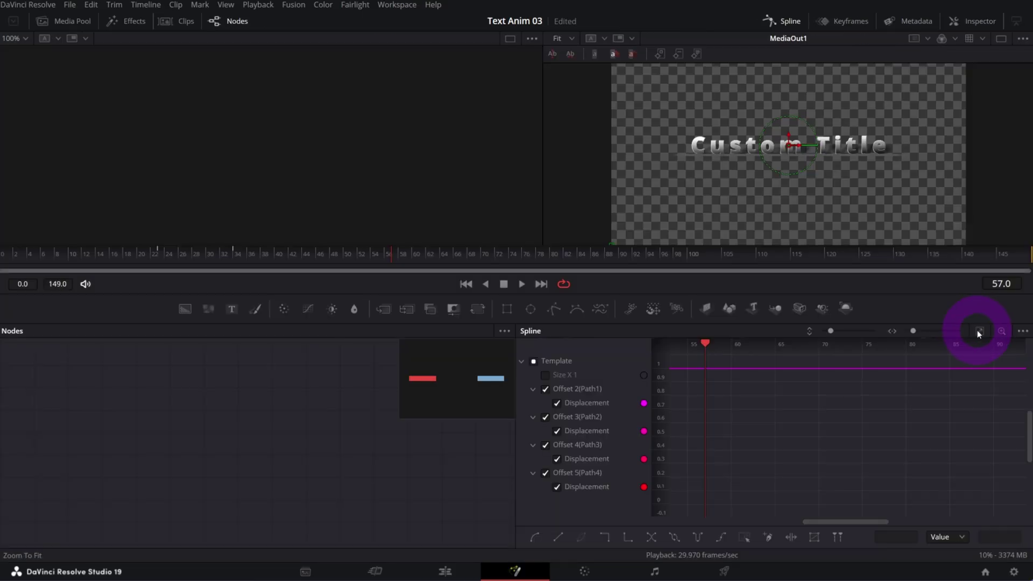
# - Apply the Out Back Cubic ease to all keyframes of the four Displacement curves in Fusion's Spline editor
pyautogui.click(979, 330)
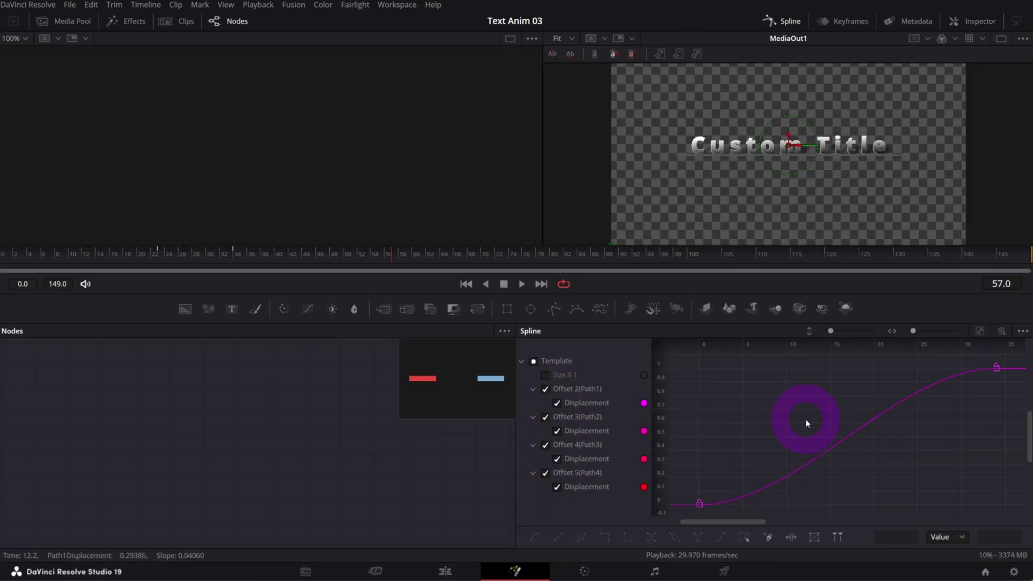
pyautogui.rightClick(773, 420)
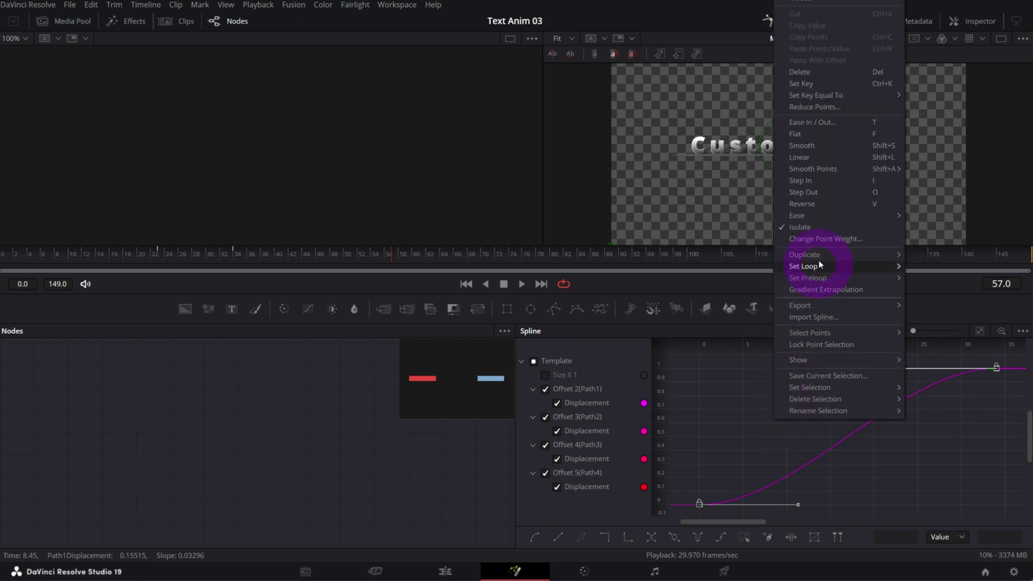
pyautogui.moveTo(838, 214)
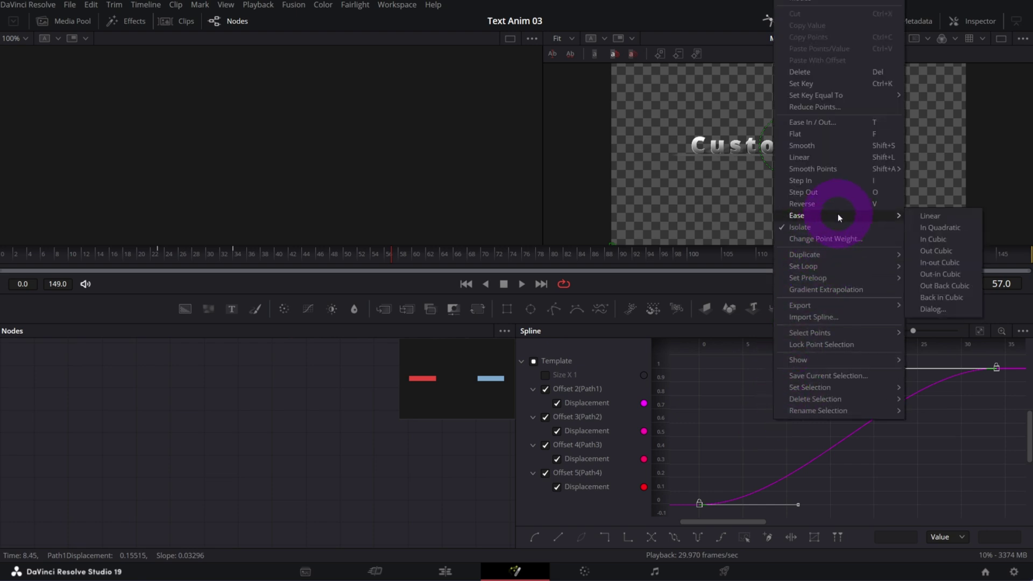
pyautogui.click(943, 287)
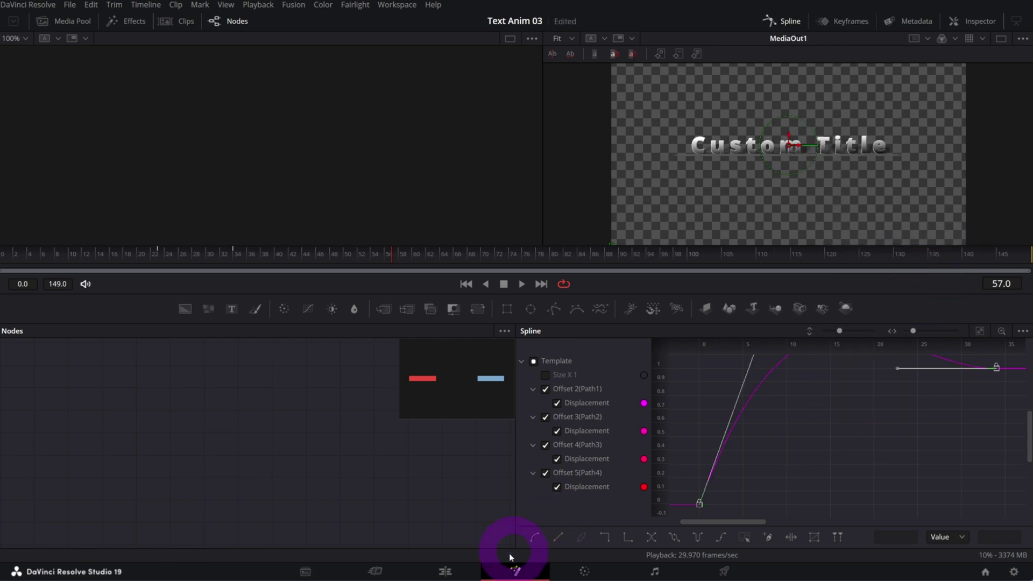
# - Play back the title on the Edit page from the start repeatedly to check the Out Back Cubic easing
pyautogui.click(446, 570)
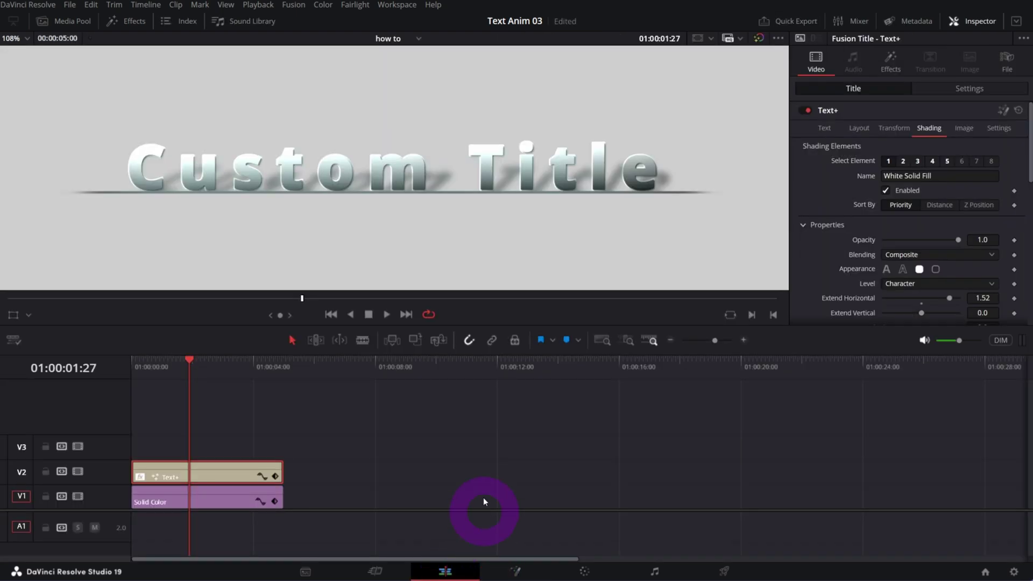
pyautogui.click(331, 315)
pyautogui.click(386, 315)
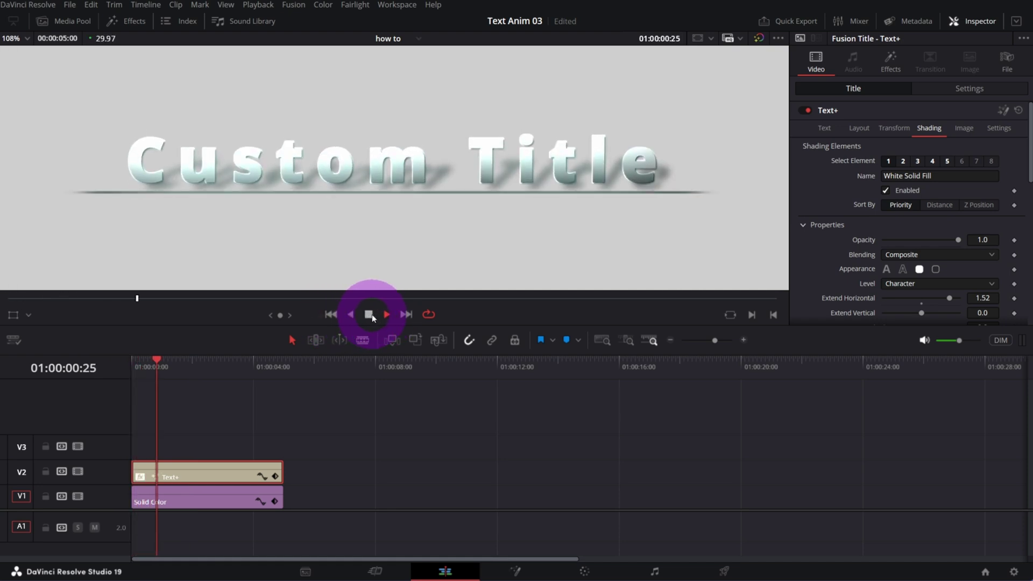
pyautogui.click(331, 314)
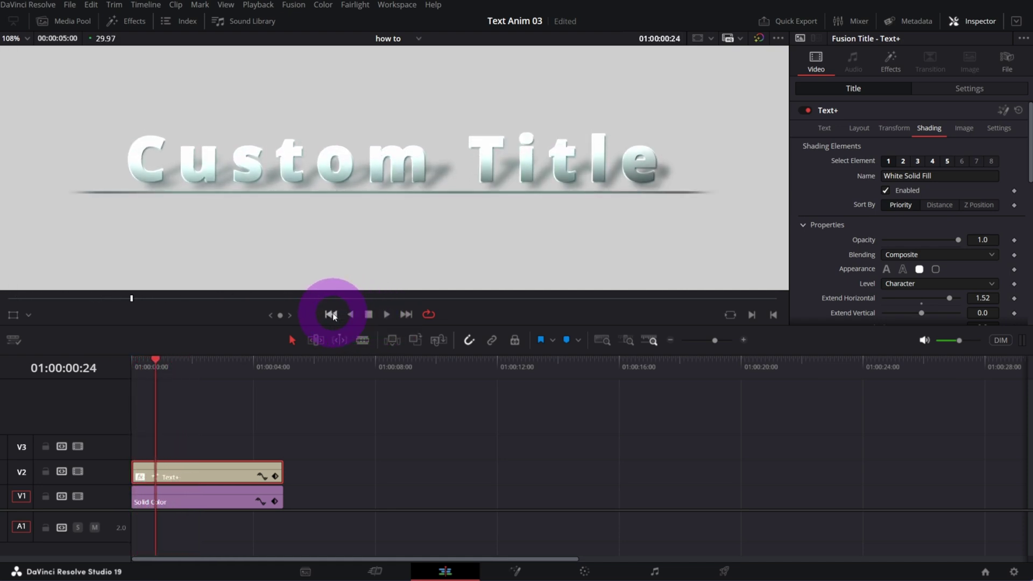
pyautogui.click(332, 314)
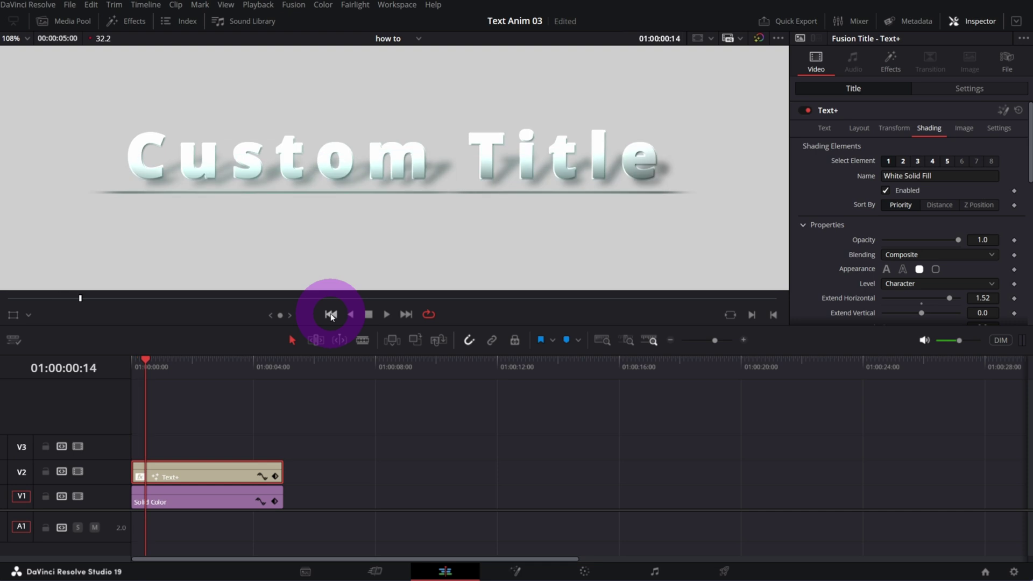
# - Replay the title animation once more from the first frame and stop playback
pyautogui.click(371, 315)
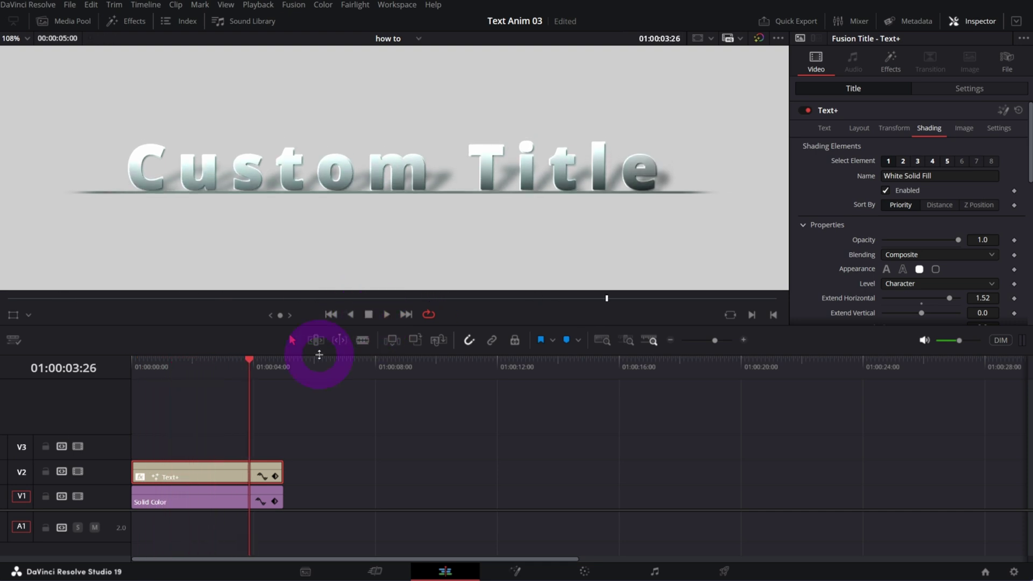
pyautogui.press('Home')
pyautogui.press('space')
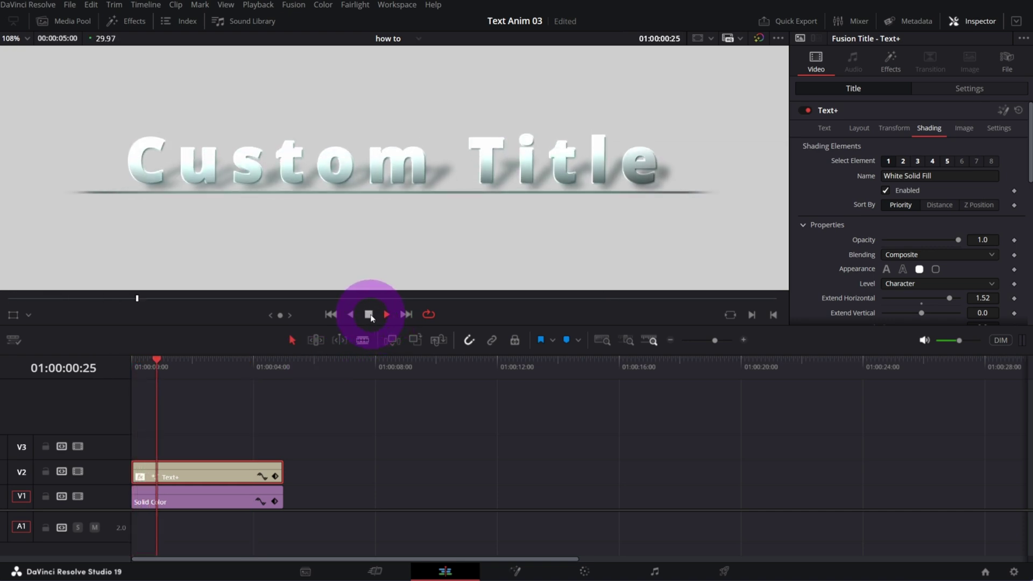
pyautogui.click(369, 315)
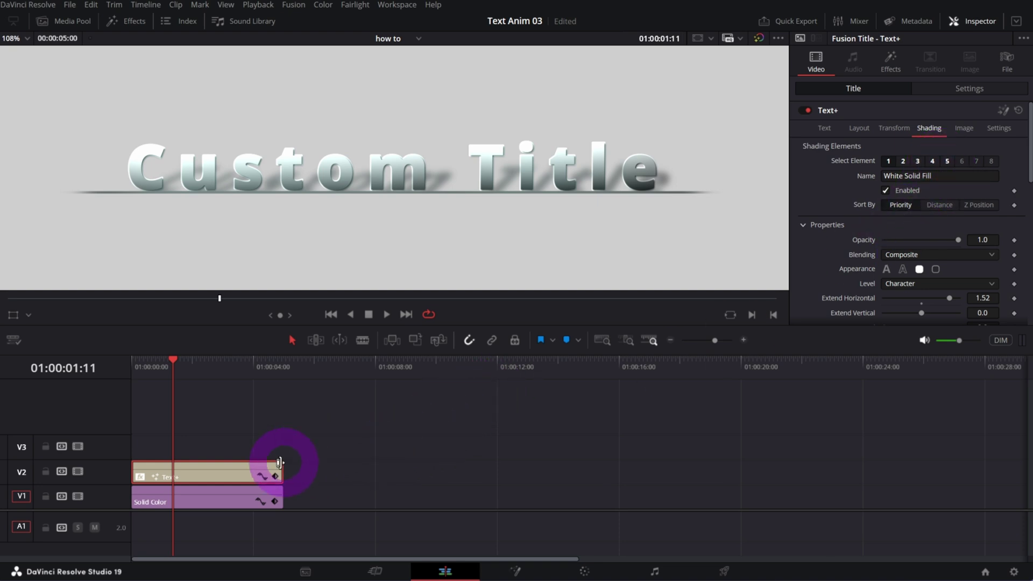
# - Convert the Text+ clip on V2 into a new compound clip, keeping the default name
pyautogui.click(222, 472)
pyautogui.rightClick(221, 470)
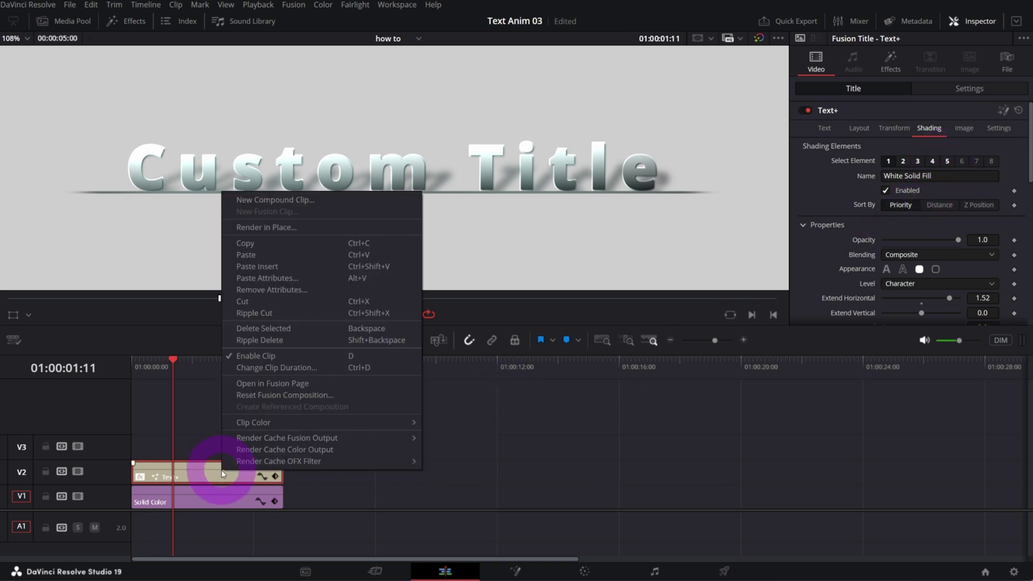
pyautogui.click(277, 199)
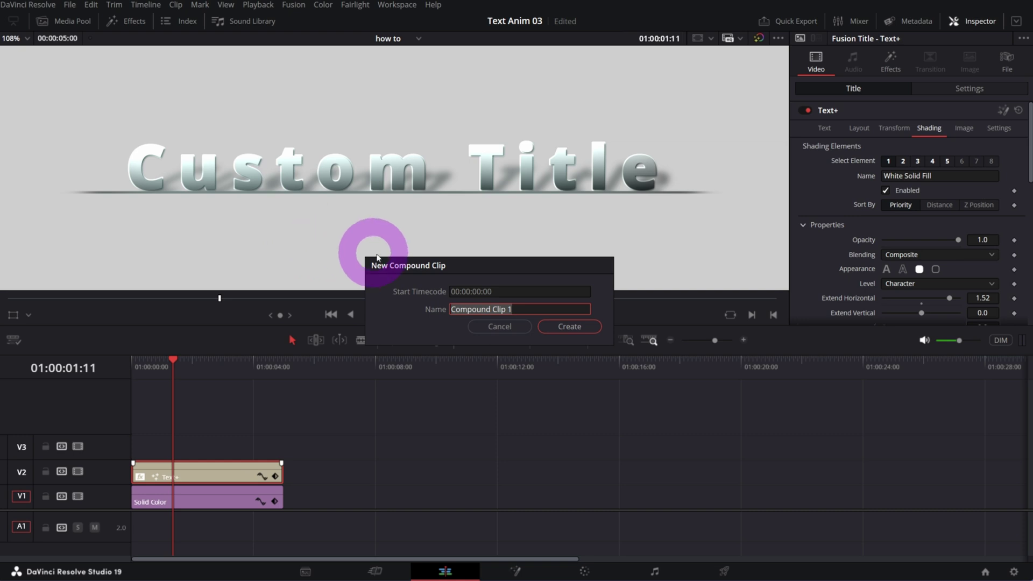
pyautogui.click(554, 325)
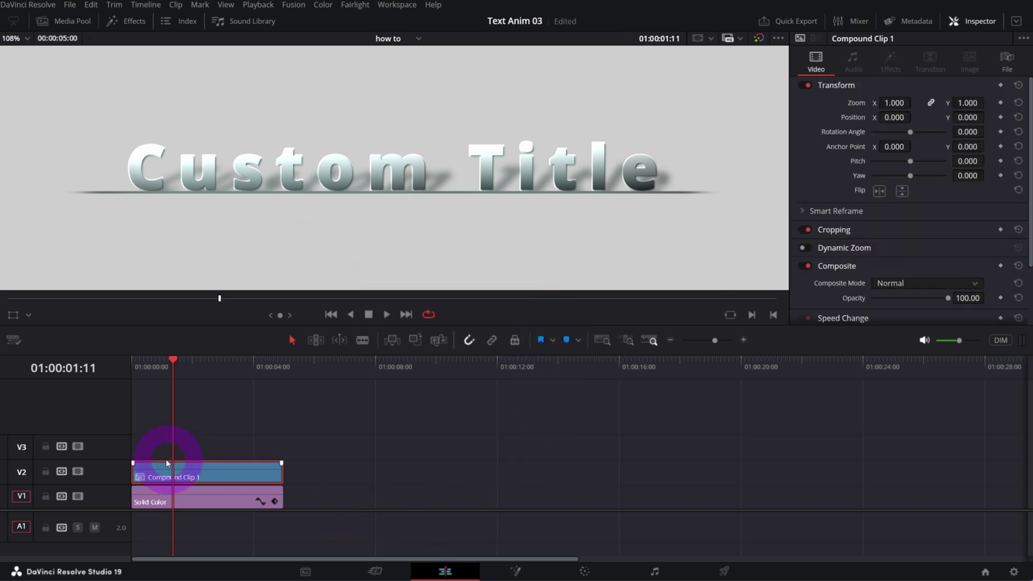
# - Duplicate the compound clip on V2 and place the copy directly after the original
pyautogui.click(193, 474)
pyautogui.click(205, 368)
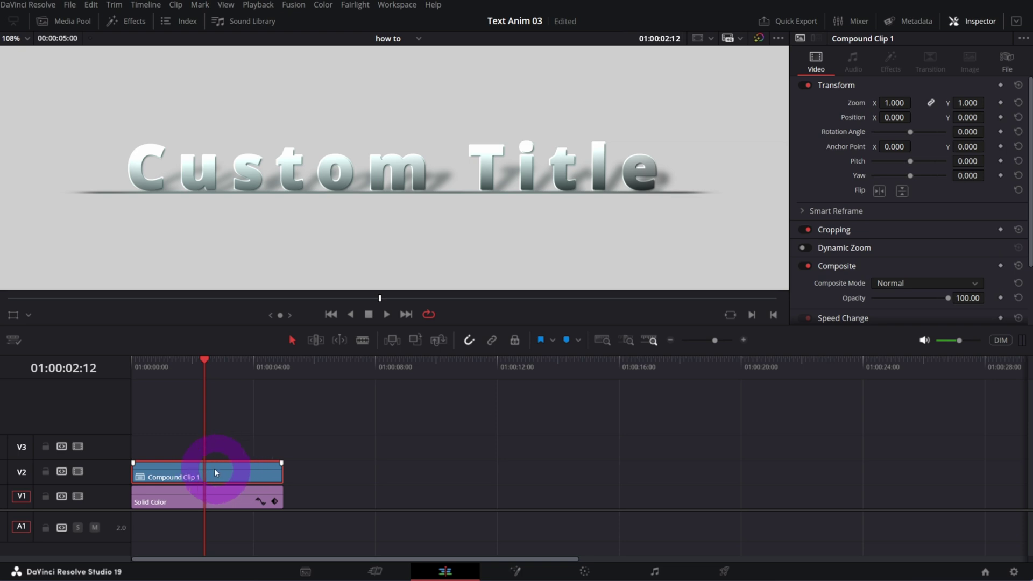
pyautogui.press('alt')
pyautogui.moveTo(217, 472); pyautogui.dragTo(337, 479)
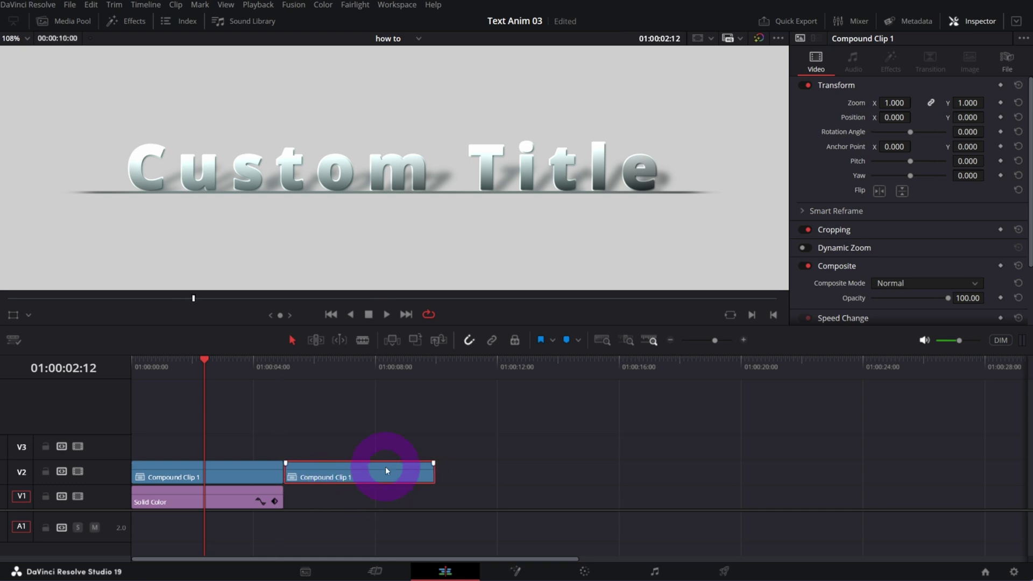
# - Set the duplicated compound clip's speed direction to reverse and play the timeline to preview it
pyautogui.scroll(-3, 891, 178)
pyautogui.click(941, 248)
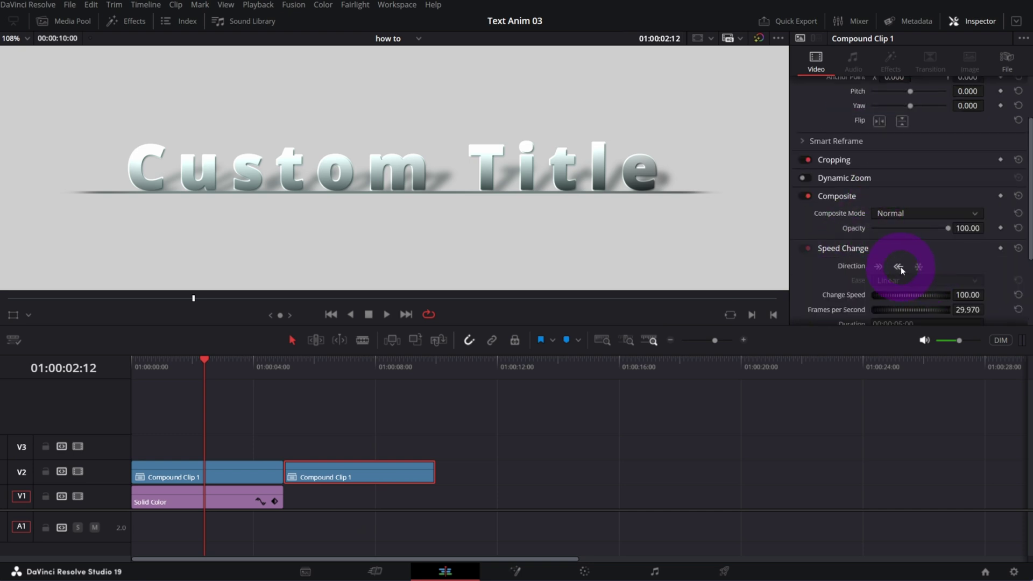
pyautogui.click(898, 266)
pyautogui.press('space')
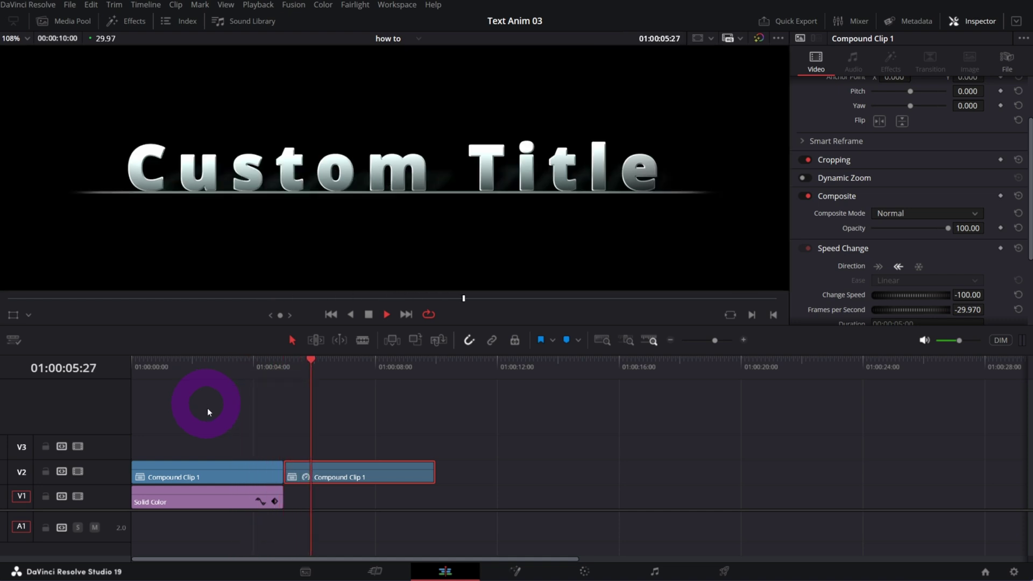
pyautogui.press('space')
# - Extend the Solid Color clip to the end of the reversed copy, and play back both clips with looping turned off
pyautogui.click(237, 500)
pyautogui.moveTo(282, 500); pyautogui.dragTo(434, 500)
pyautogui.click(250, 370)
pyautogui.press('space')
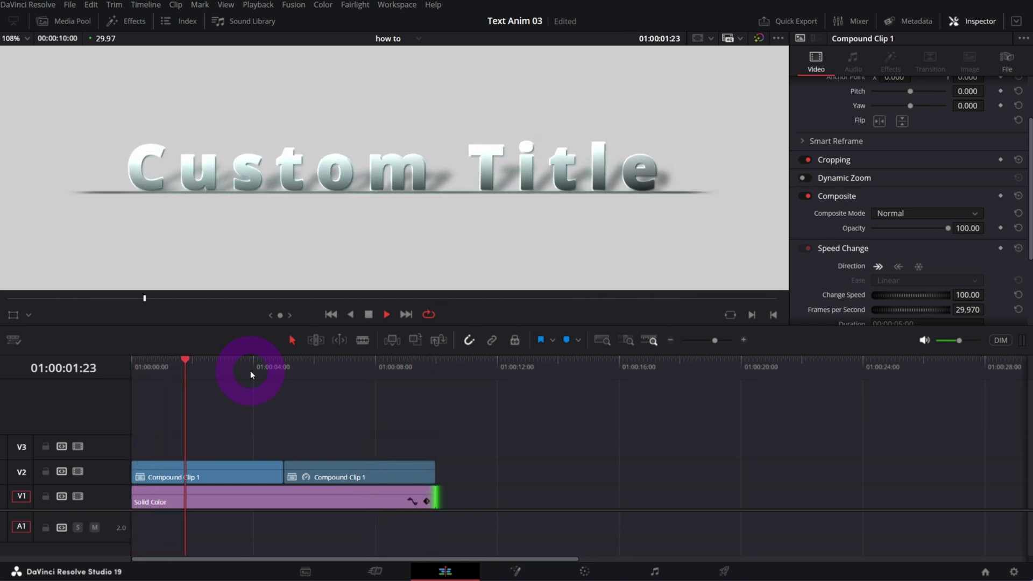
pyautogui.click(428, 315)
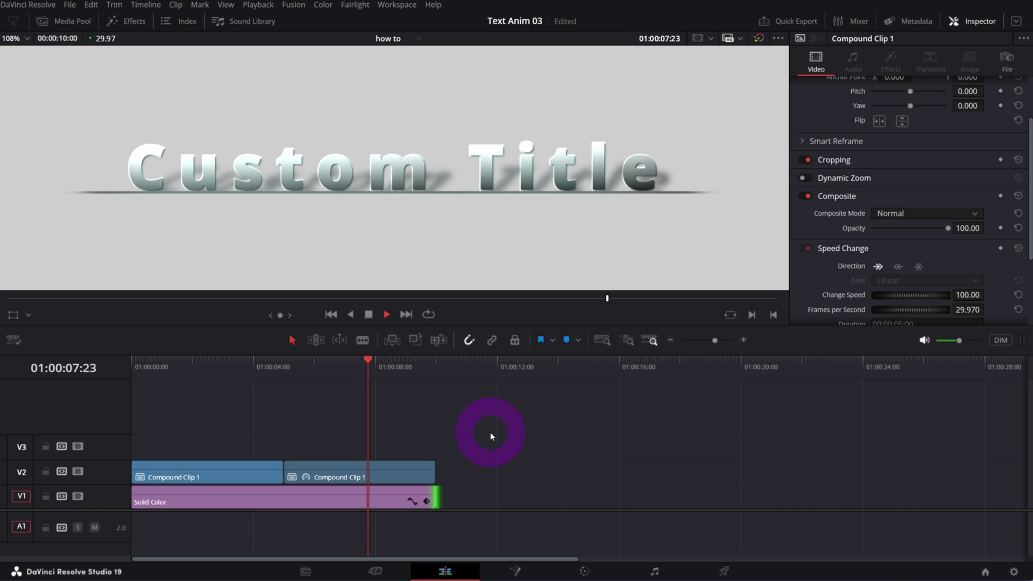
# - Combine the two compound clips on V2 into one new compound clip, keeping the default name
pyautogui.moveTo(490, 431); pyautogui.dragTo(309, 482)
pyautogui.rightClick(270, 477)
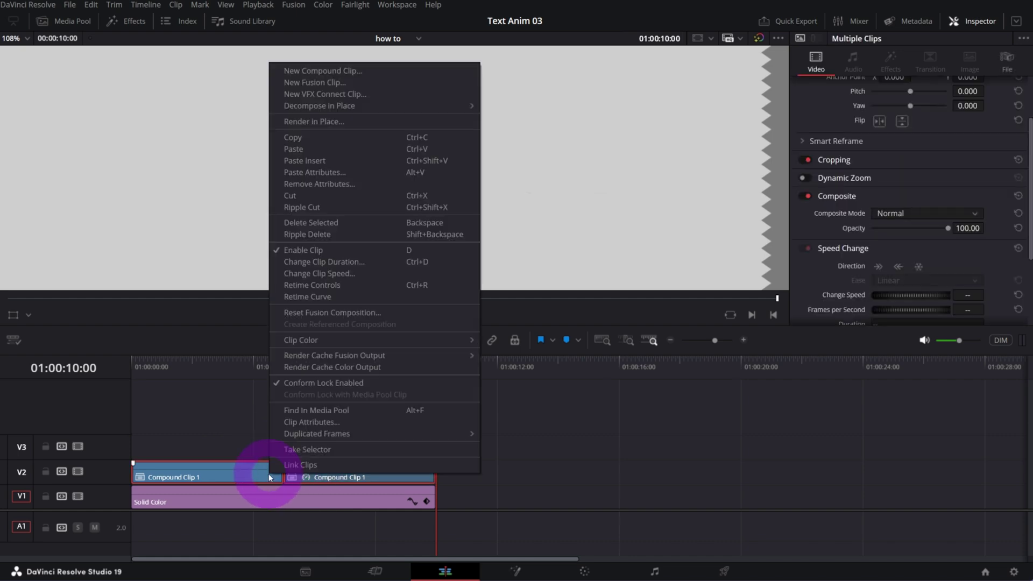
pyautogui.click(321, 74)
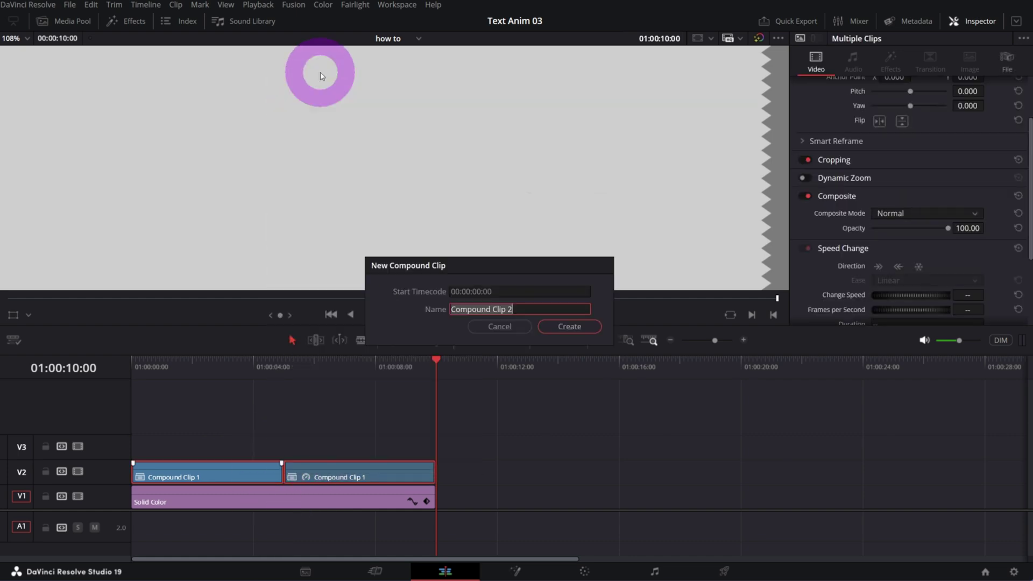
pyautogui.click(563, 327)
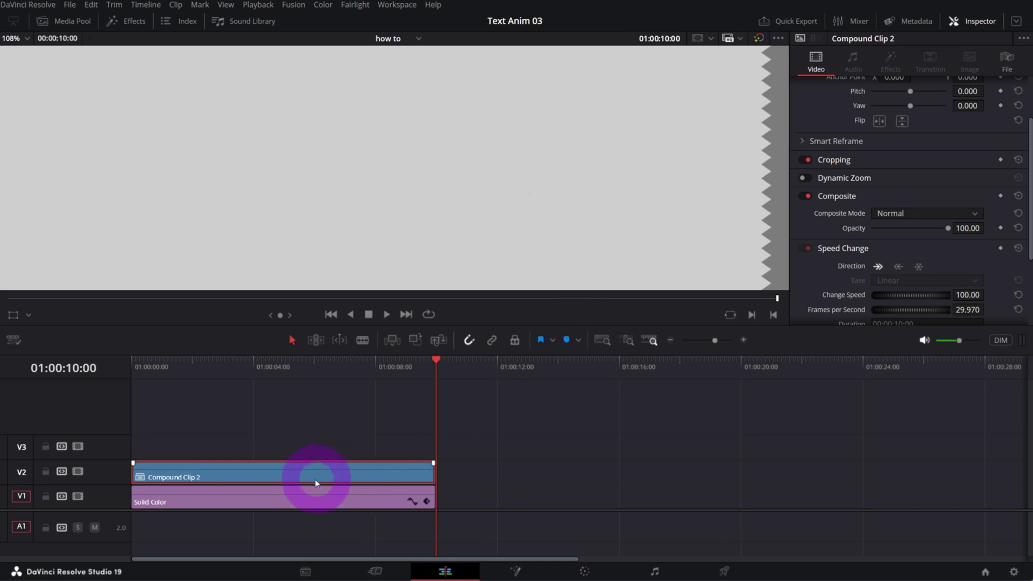
# - Change the combined compound clip's speed to 200% and play it back from the start of the timeline
pyautogui.rightClick(299, 478)
pyautogui.click(253, 472)
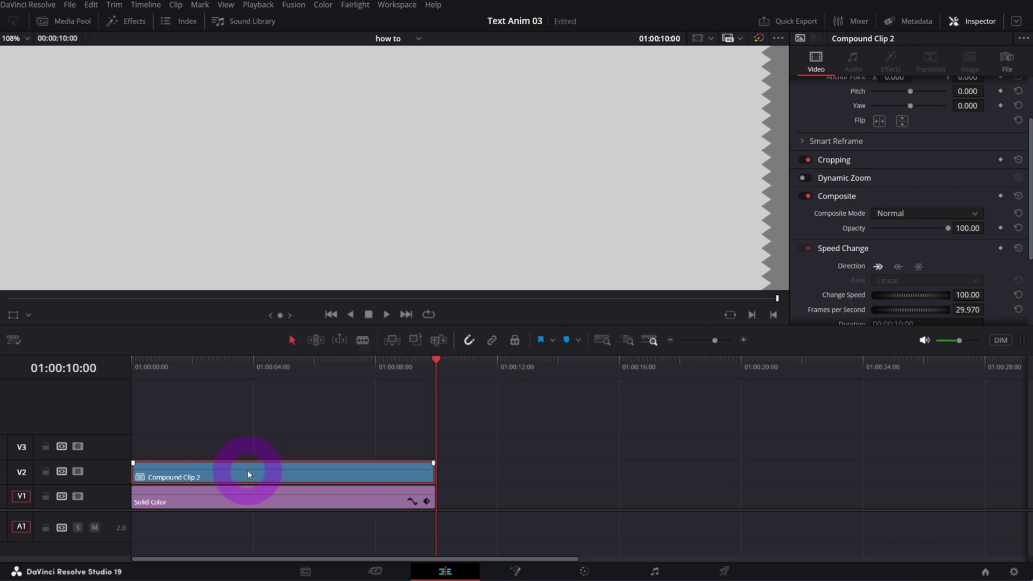
pyautogui.rightClick(248, 470)
pyautogui.click(291, 274)
pyautogui.doubleClick(262, 313)
pyautogui.write('2')
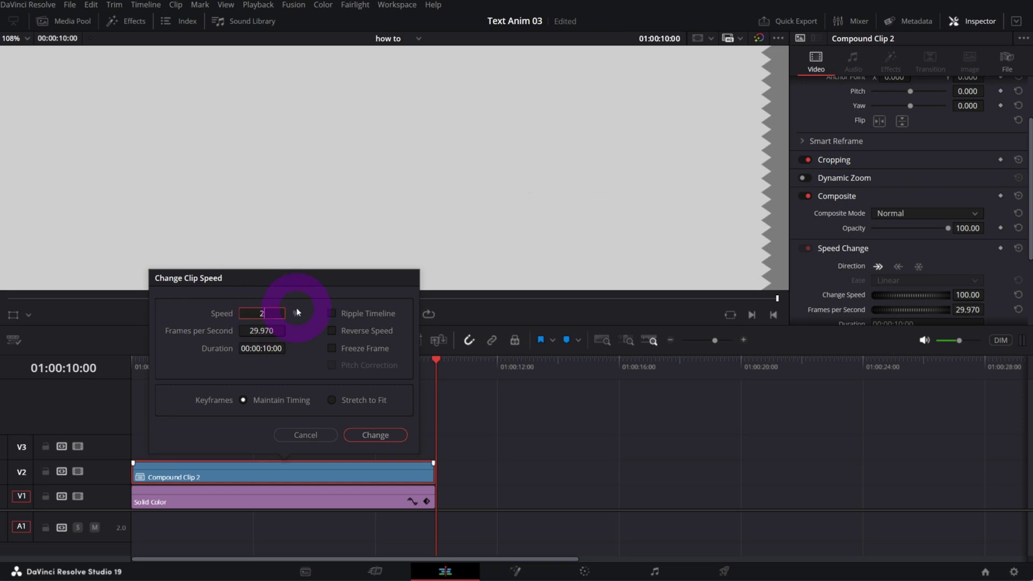
pyautogui.write('00')
pyautogui.press('Return')
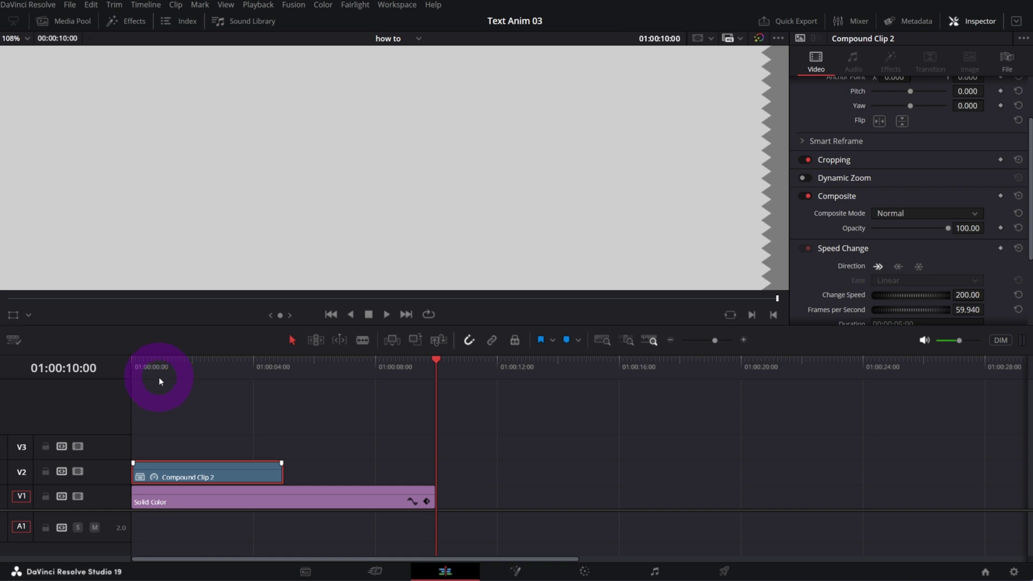
pyautogui.press('Home')
pyautogui.press('space')
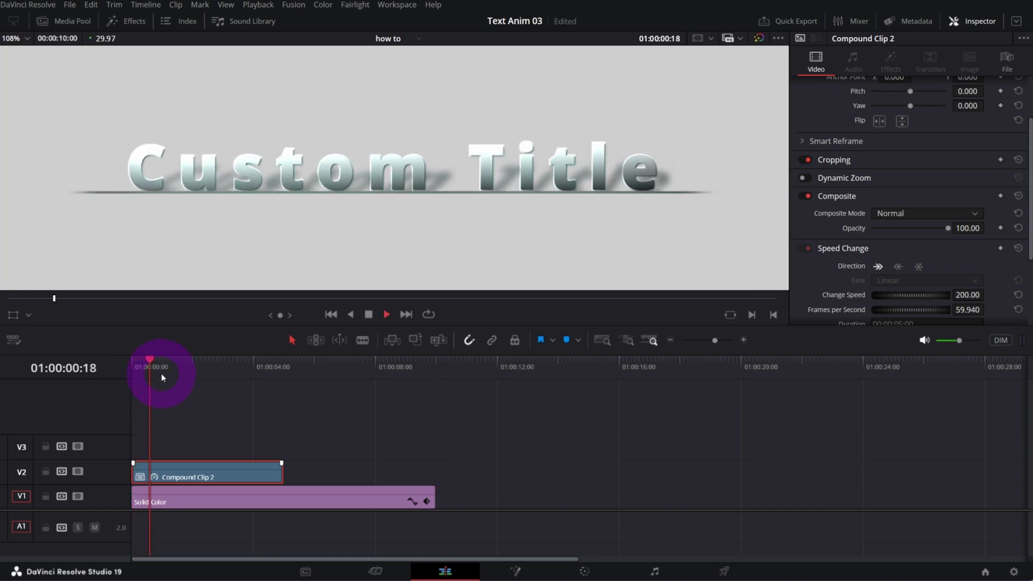